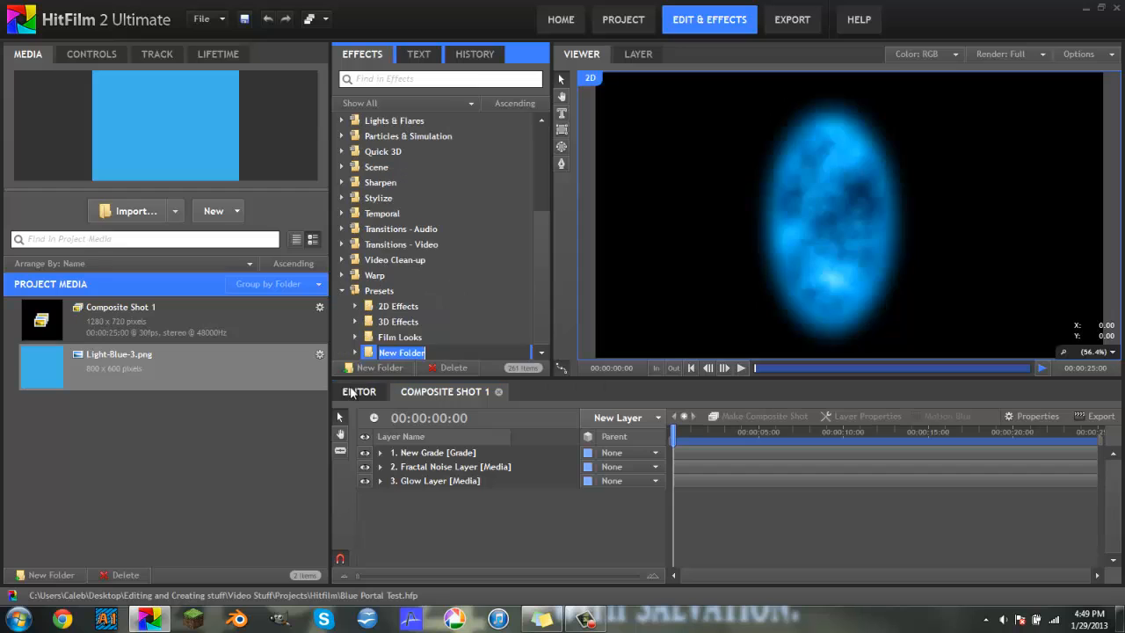
click(357, 392)
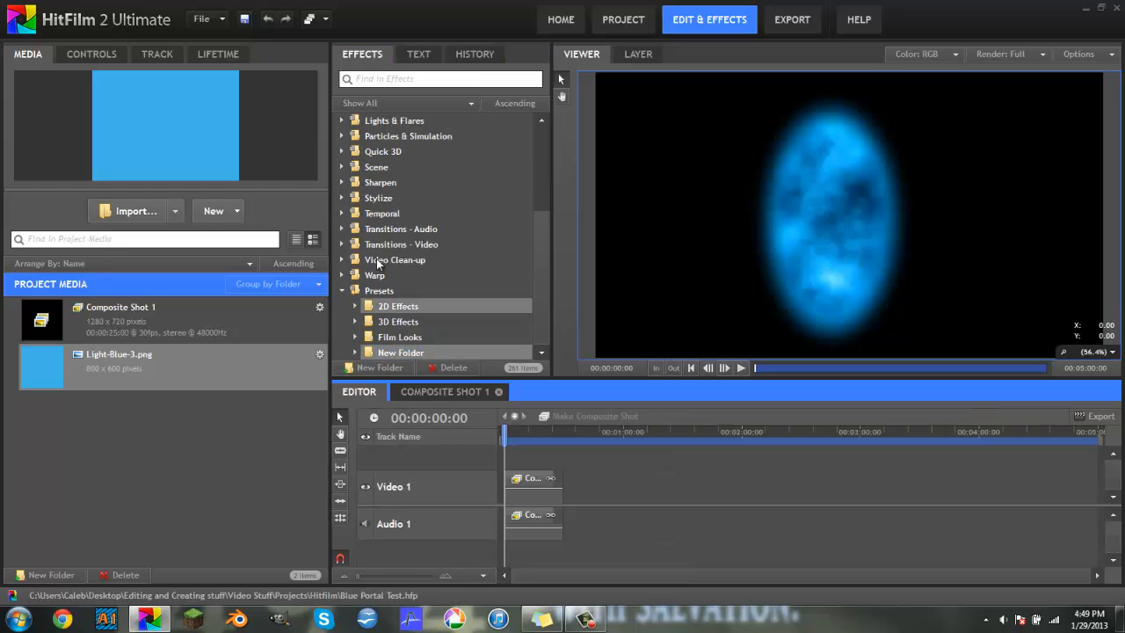
click(343, 291)
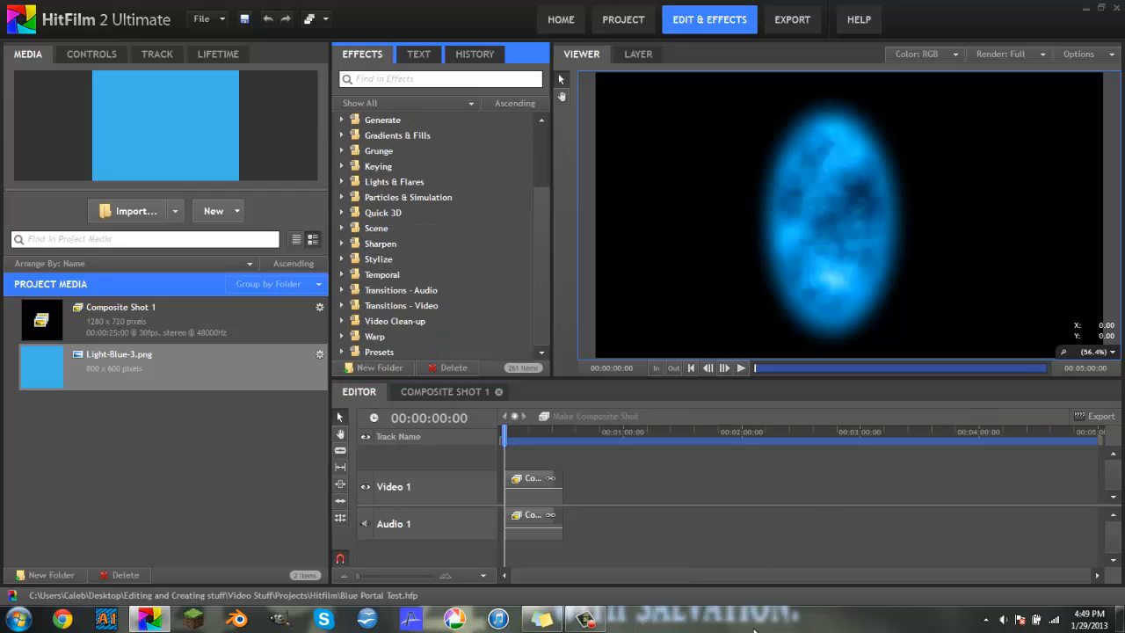
click(587, 619)
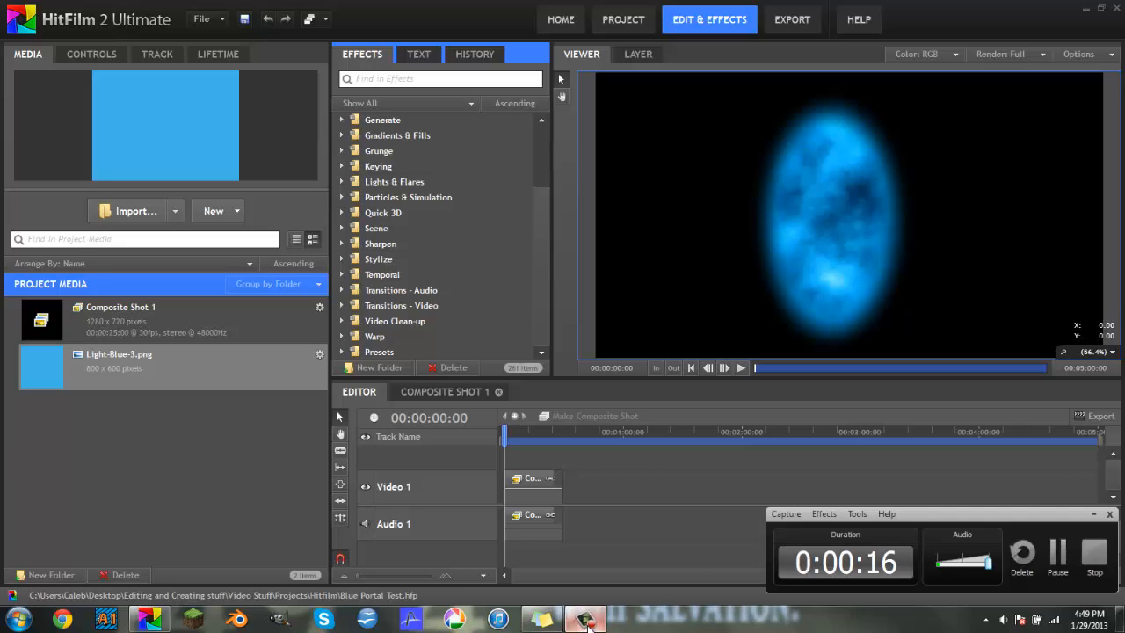
click(586, 620)
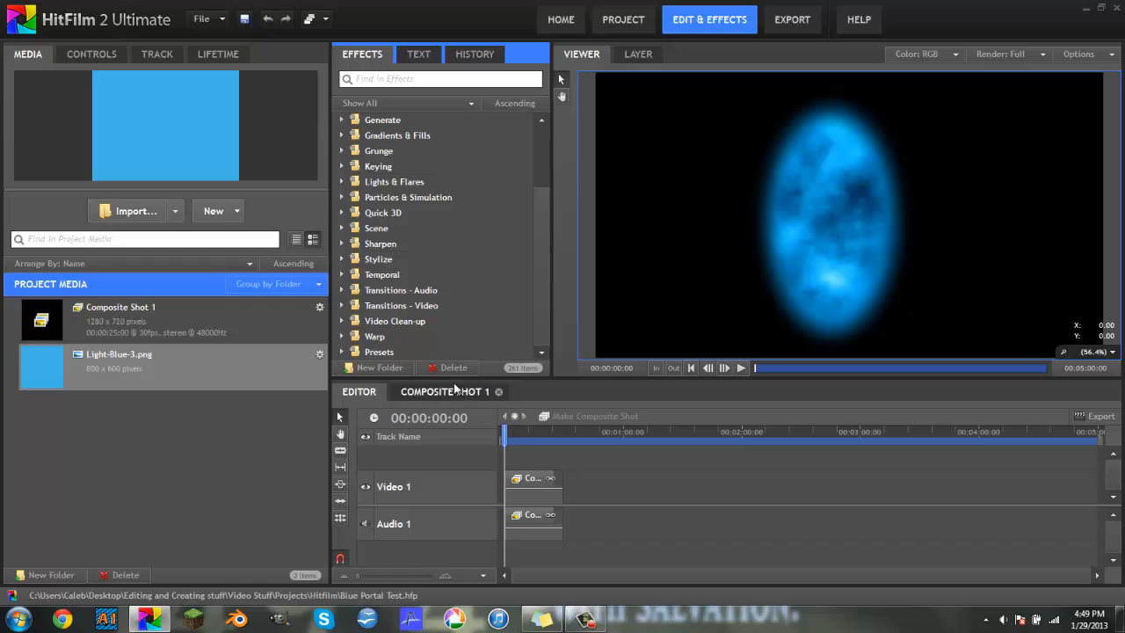
Create a new composite shot with a duration of 00:00:25:00
click(236, 212)
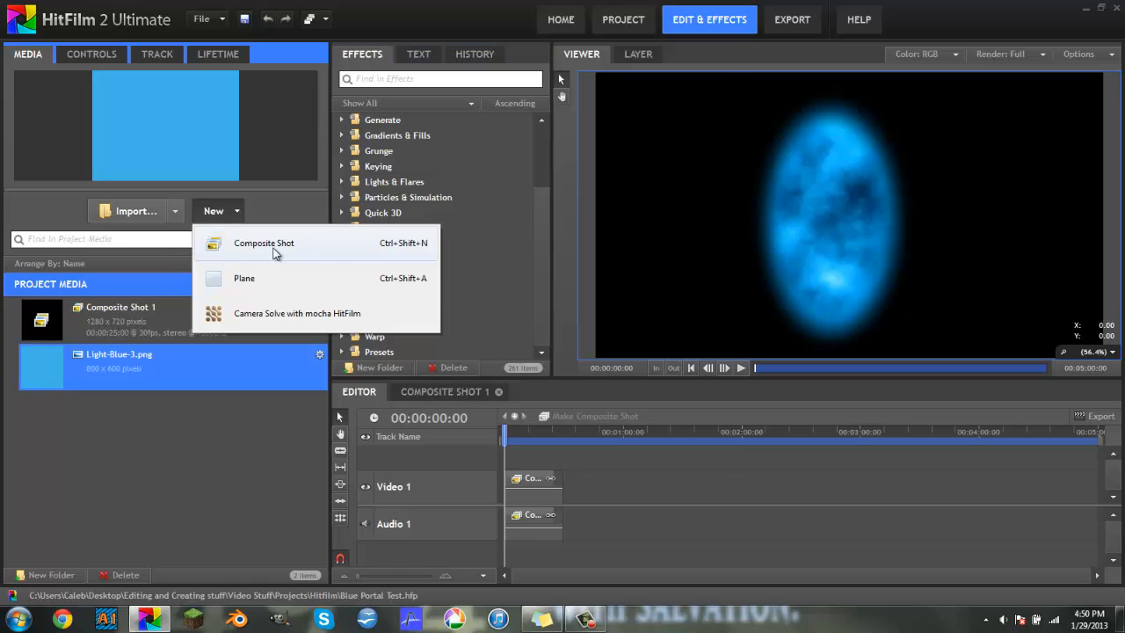
click(273, 245)
click(540, 148)
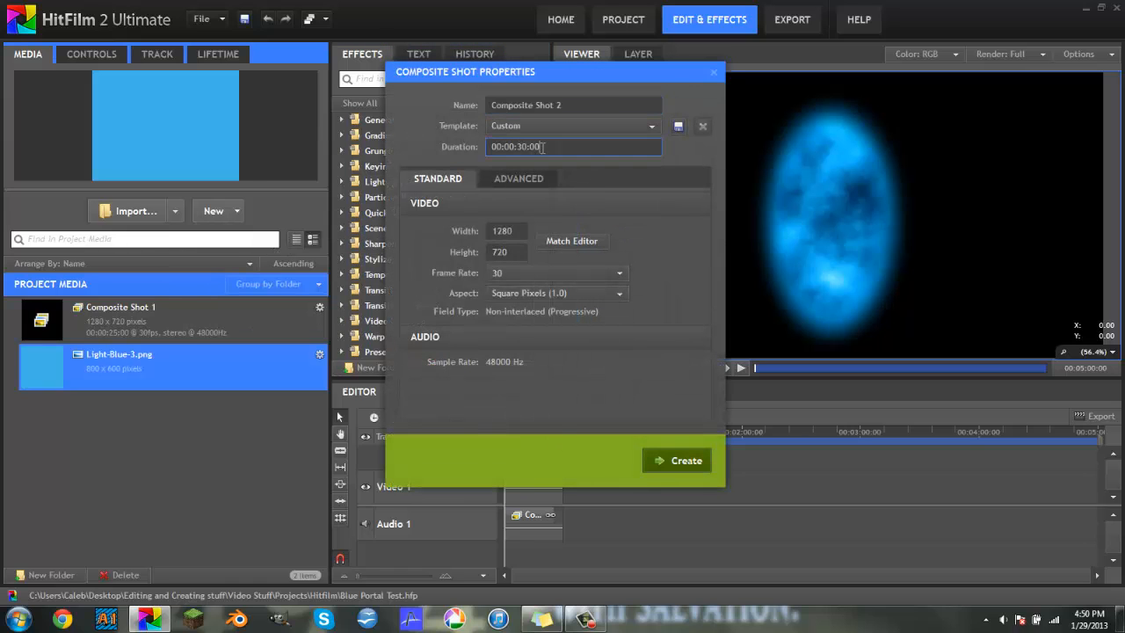
key(BackSpace)
key(BackSpace)
key(BackSpace)
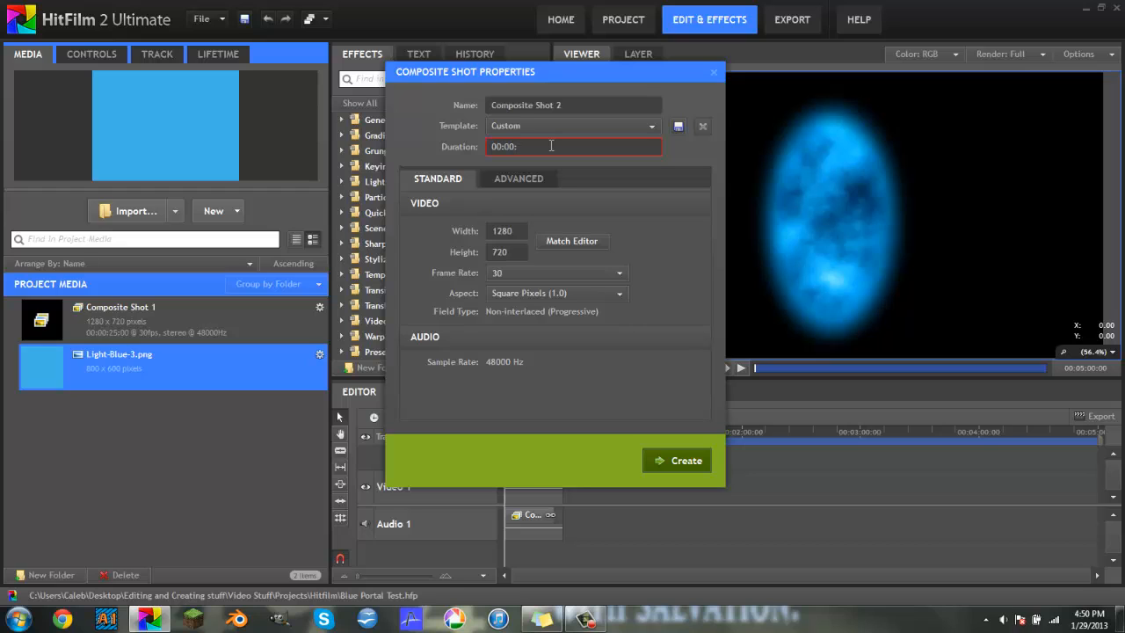
text(00)
click(684, 460)
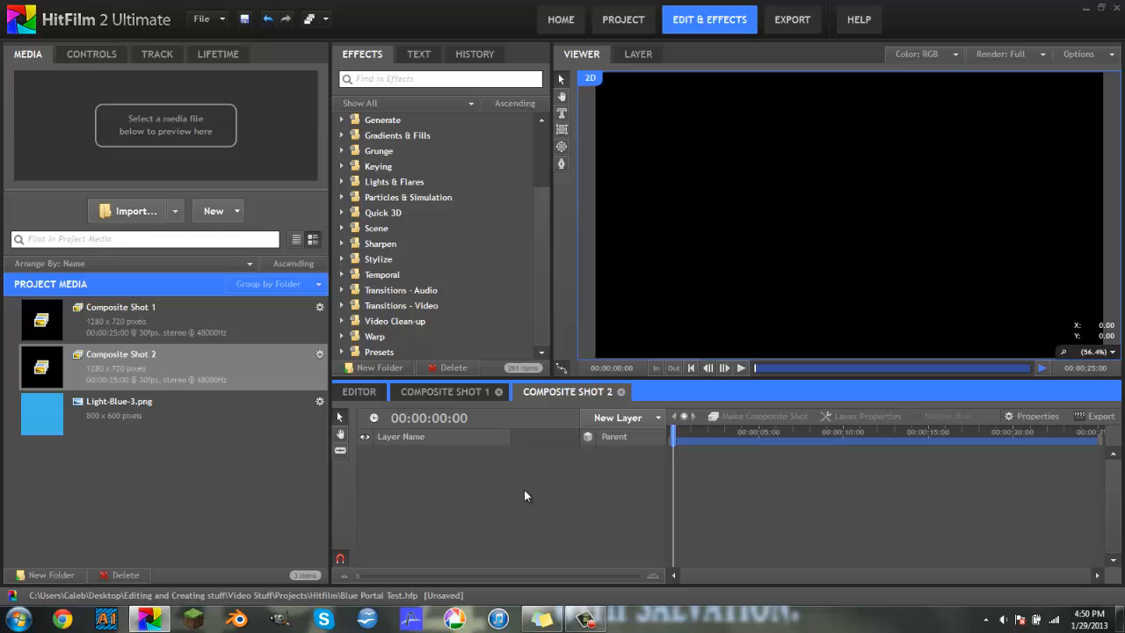
Add the Light-Blue-3.png image as a layer in the new composite shot
click(166, 419)
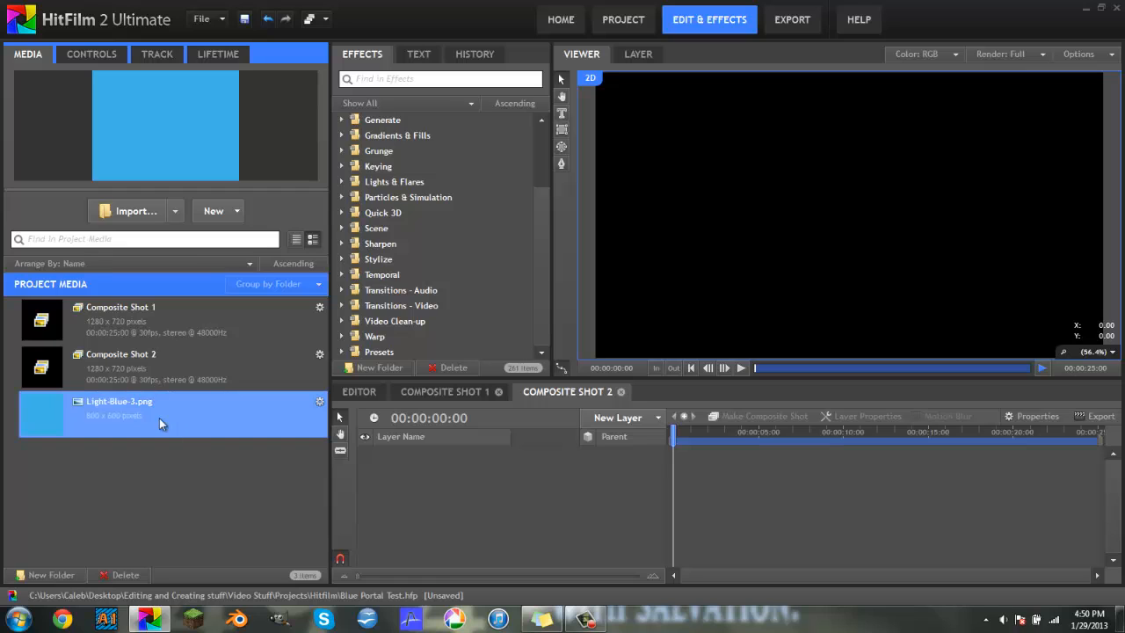
mouse_move(159, 417)
mouse_down()
mouse_move(246, 434)
mouse_move(163, 438)
mouse_move(171, 412)
mouse_up()
right_click(153, 409)
click(117, 449)
click(128, 420)
drag(127, 411, 441, 457)
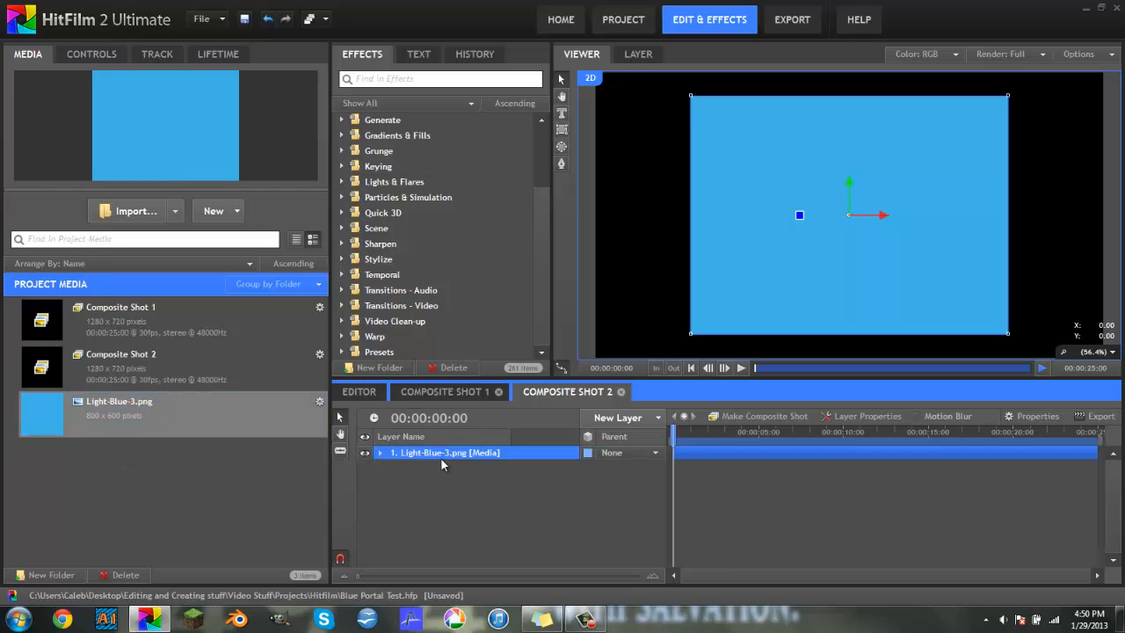
Draw a tall, narrow ellipse mask near the centre of the Light-Blue-3.png layer
click(562, 149)
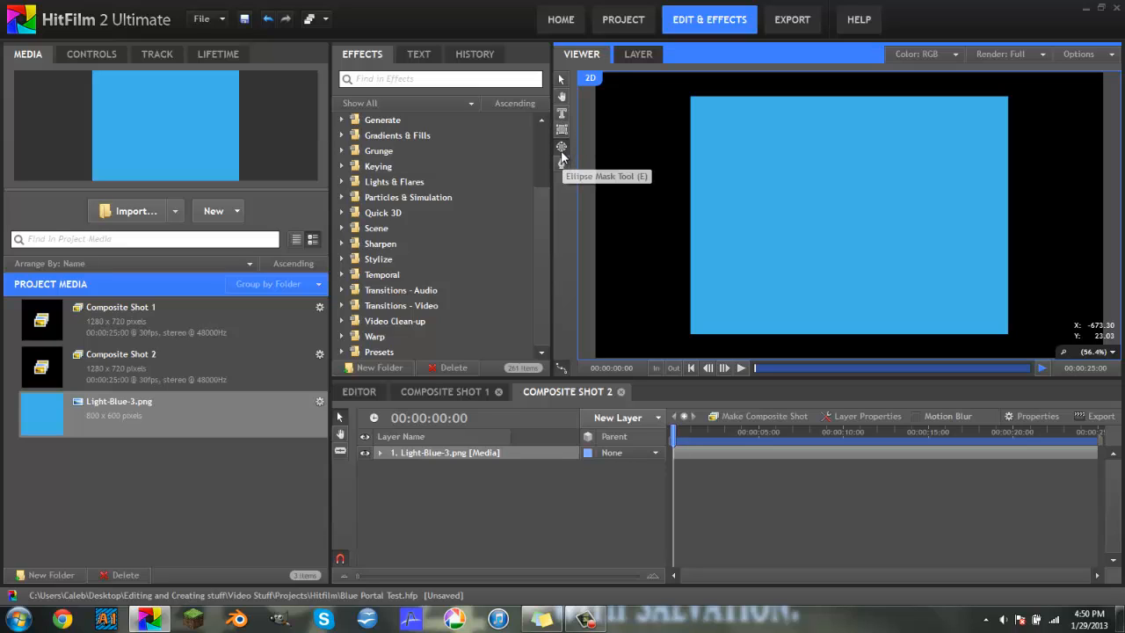
click(562, 154)
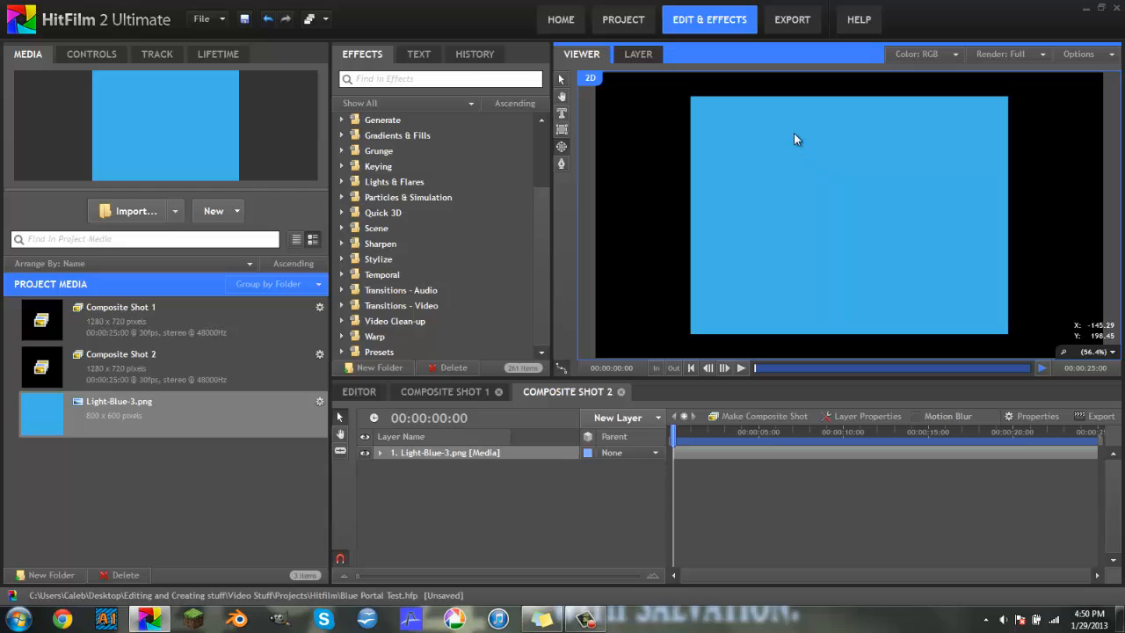
mouse_move(797, 131)
mouse_down()
mouse_move(840, 237)
mouse_move(883, 293)
mouse_up()
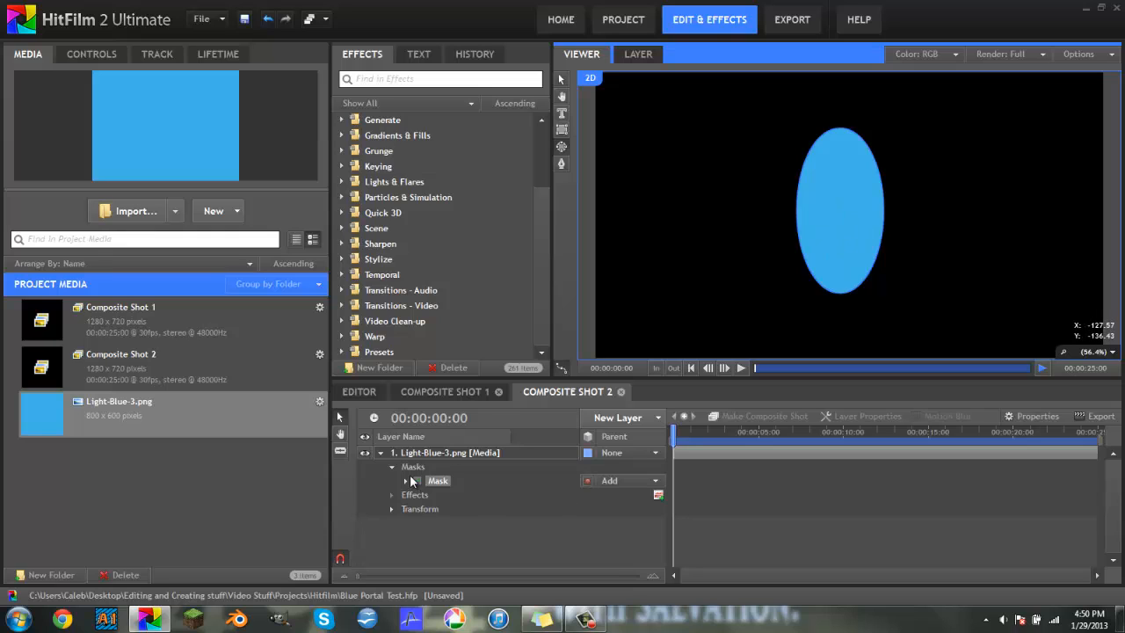
click(437, 480)
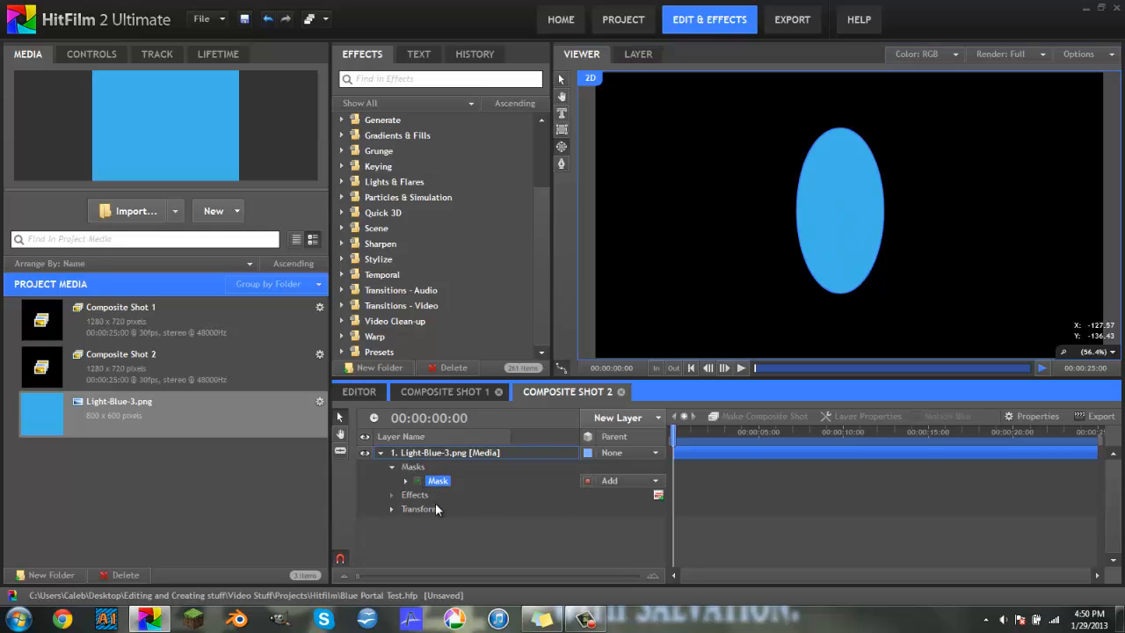
click(442, 453)
key(ctrl+d)
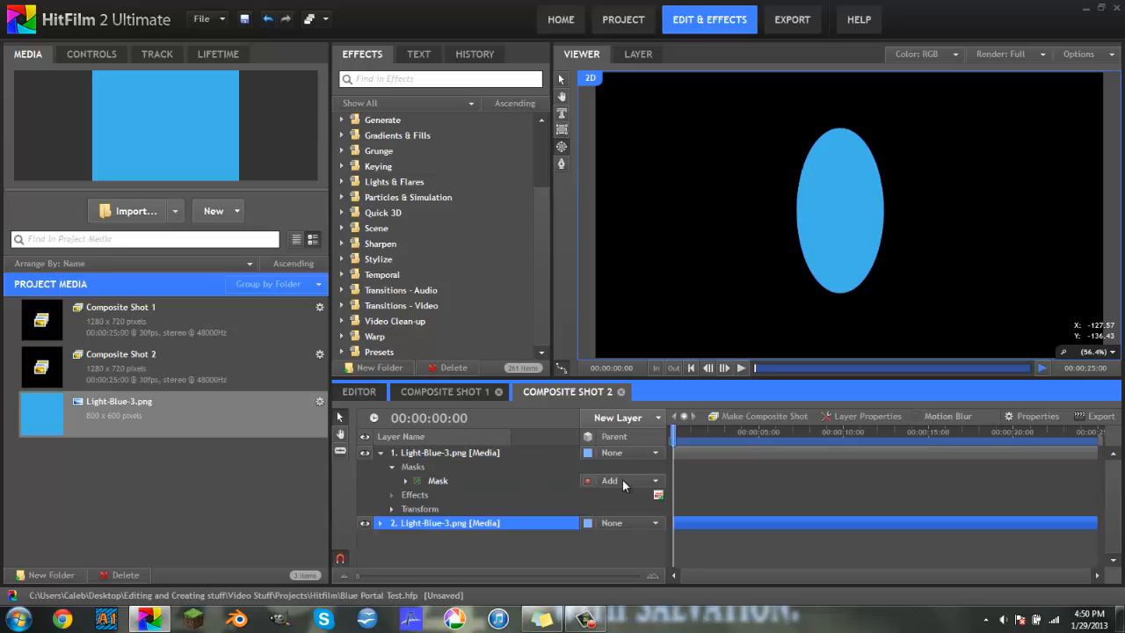
click(380, 523)
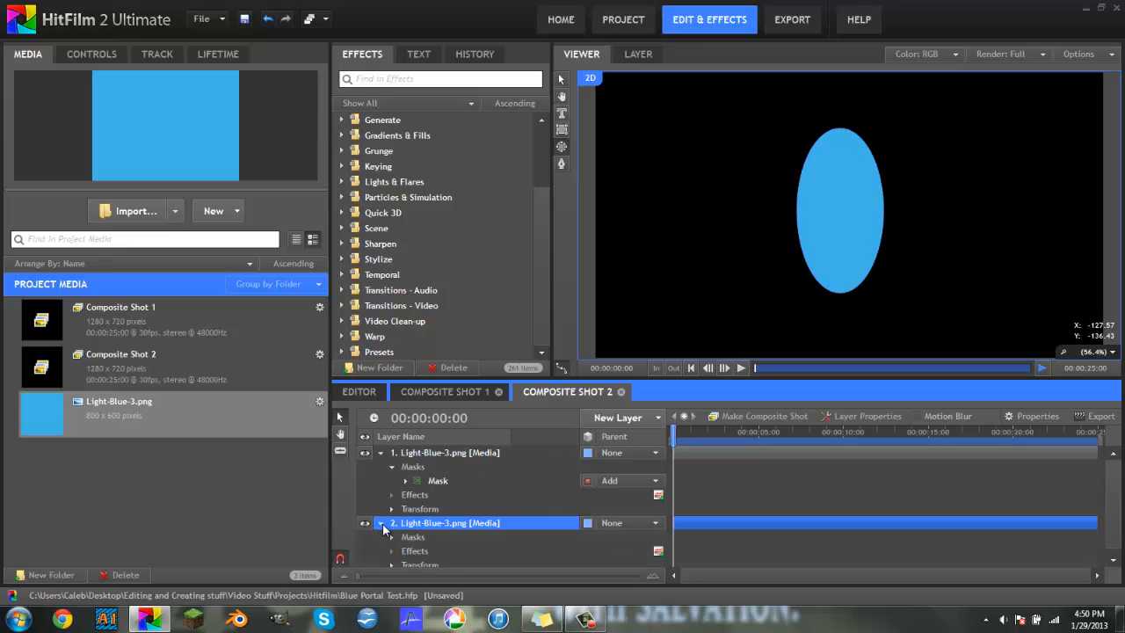
right_click(415, 518)
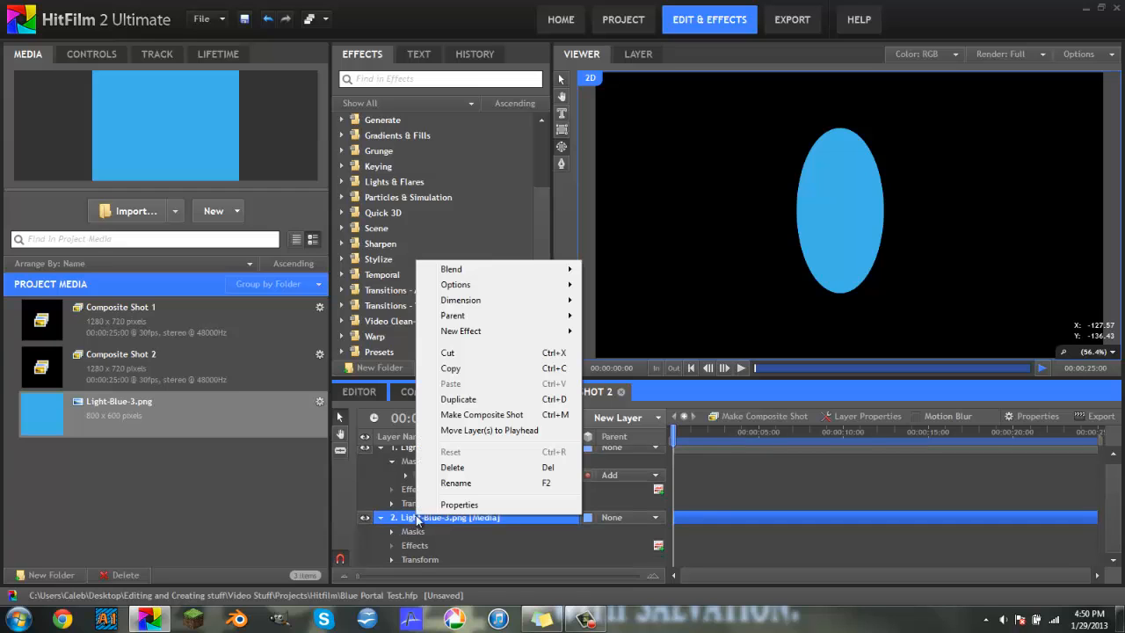
click(452, 467)
Set the ellipse mask's feather strength to 24 px
click(444, 482)
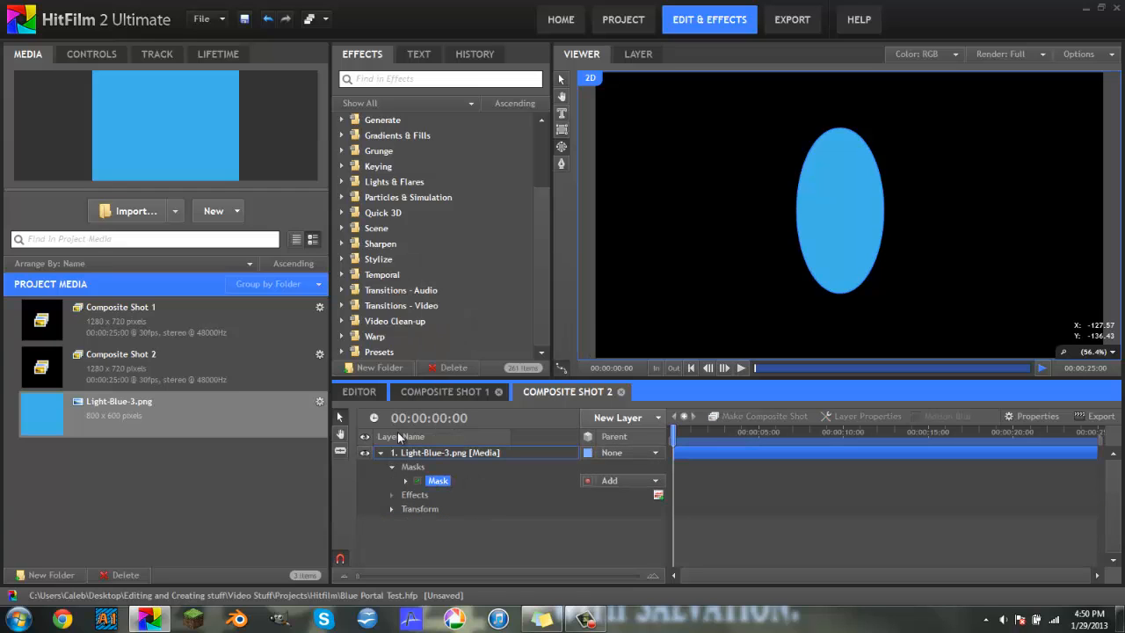
click(87, 53)
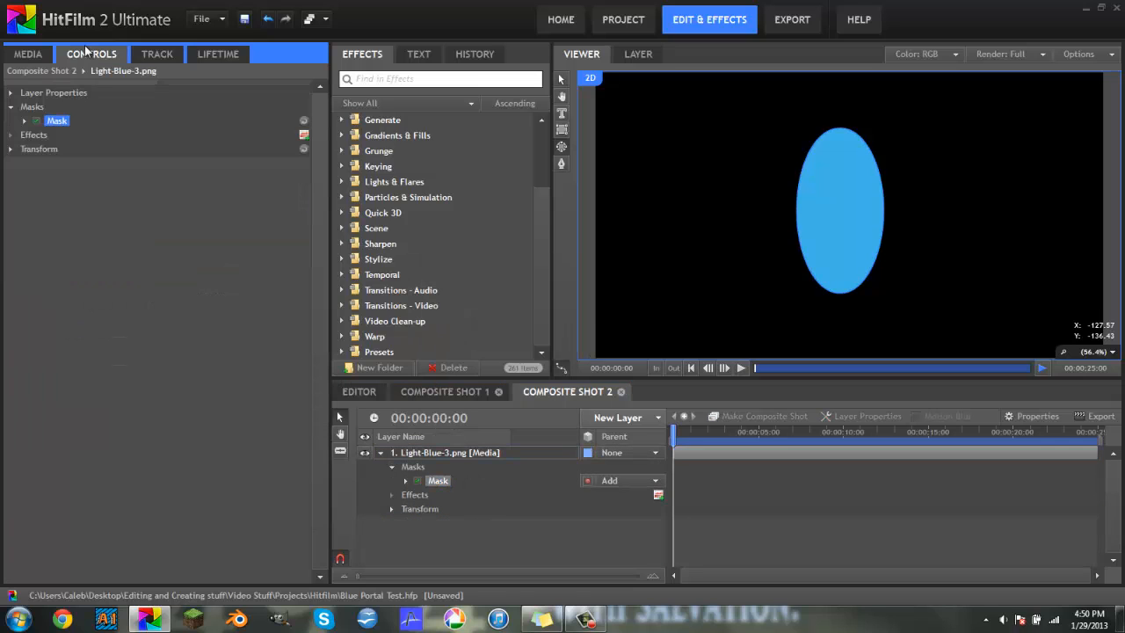
click(25, 121)
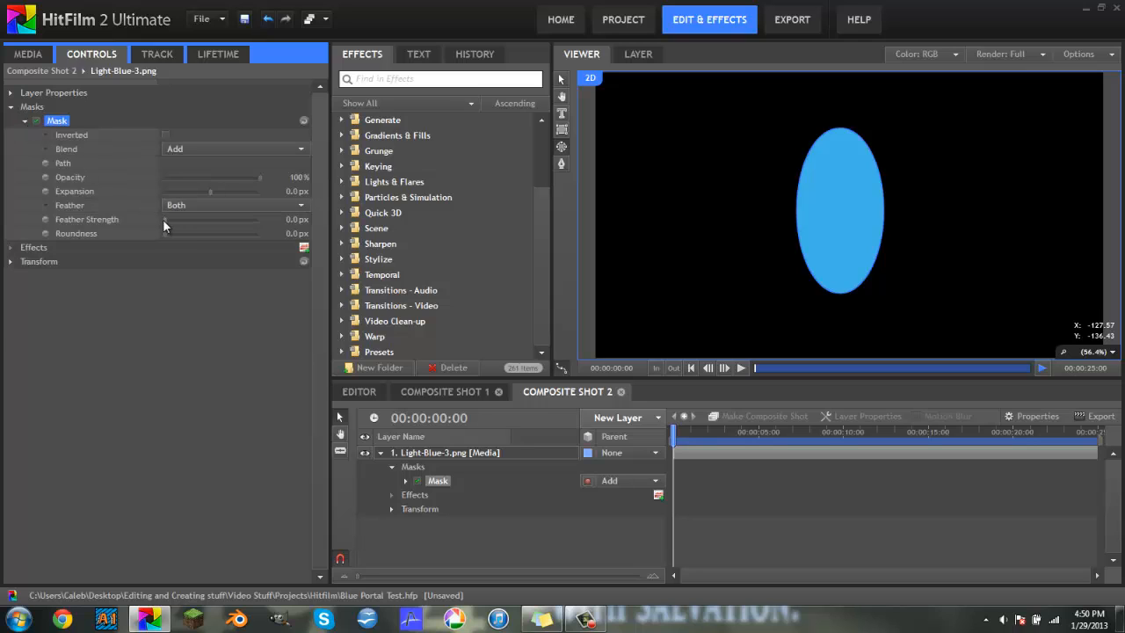
drag(163, 219, 173, 219)
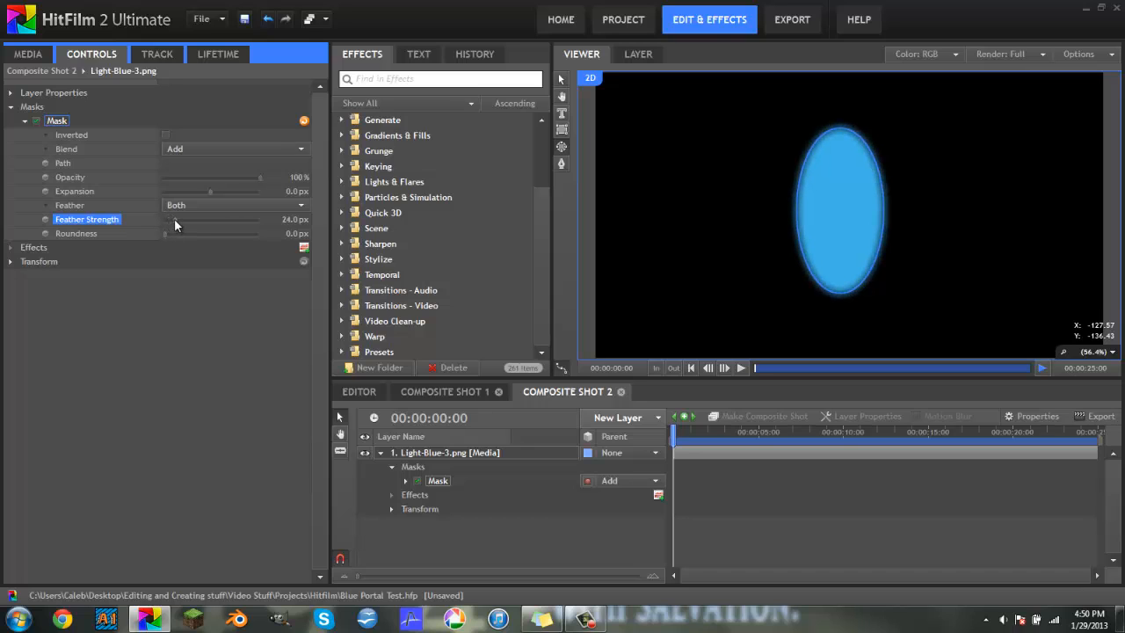
Duplicate the feathered Light-Blue-3.png layer and rename the upper layer Main Portal
click(453, 452)
key(ctrl+d)
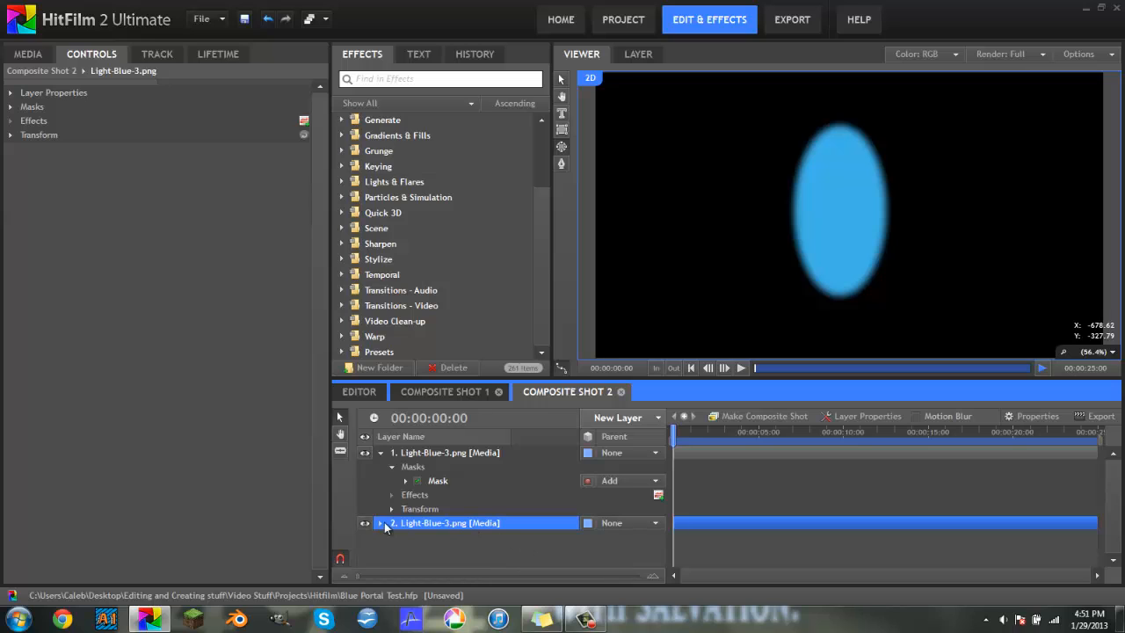
right_click(430, 452)
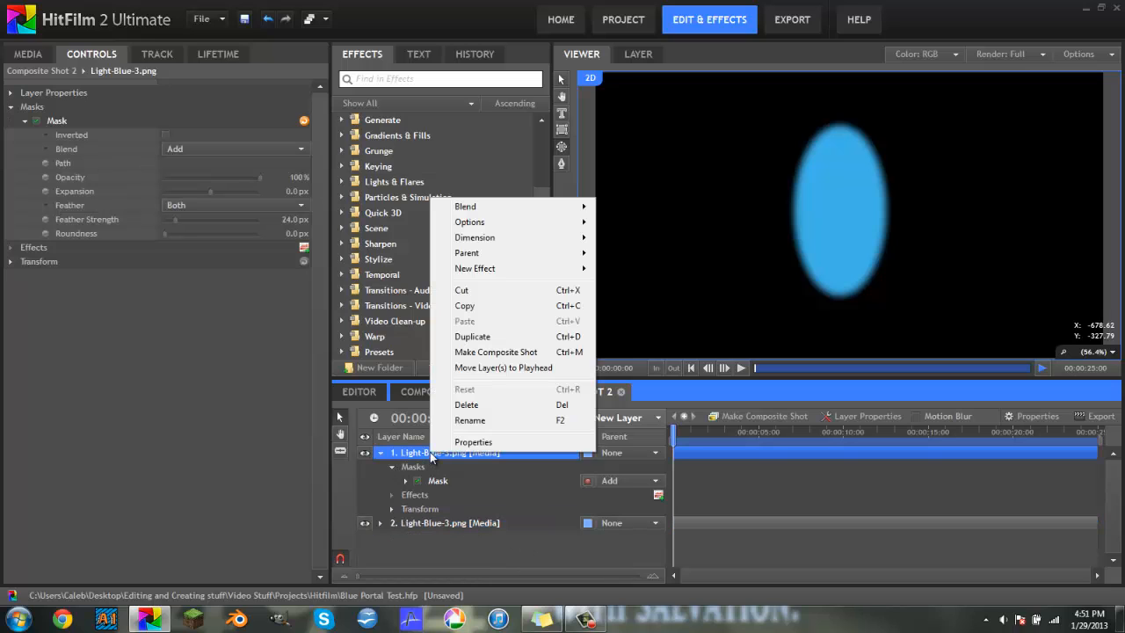
click(475, 421)
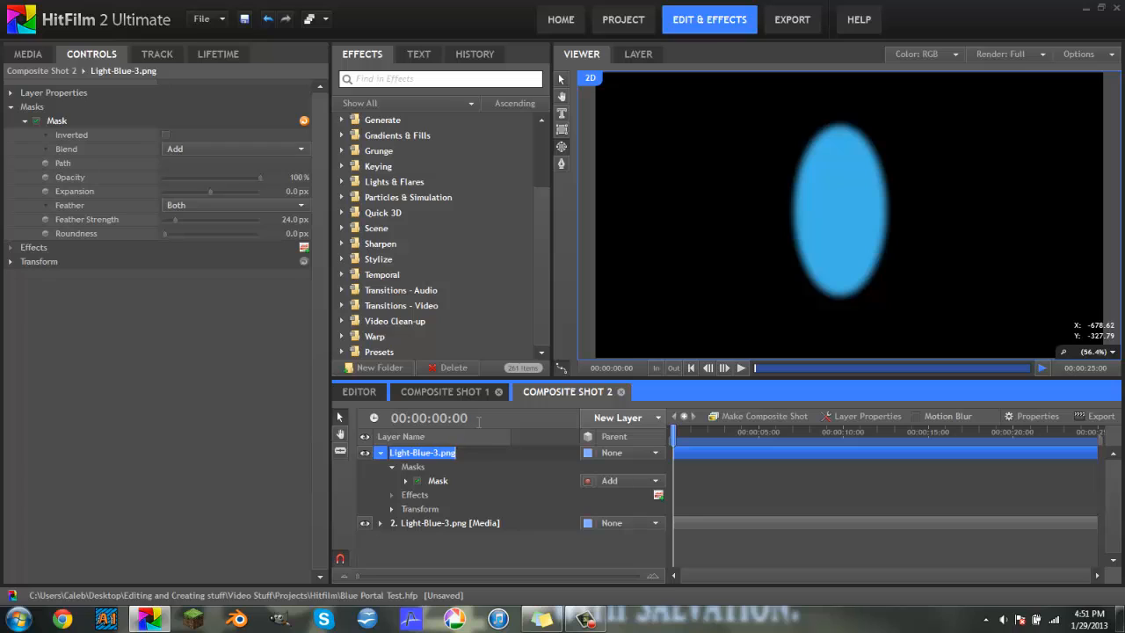
key(BackSpace)
text(Main Portal)
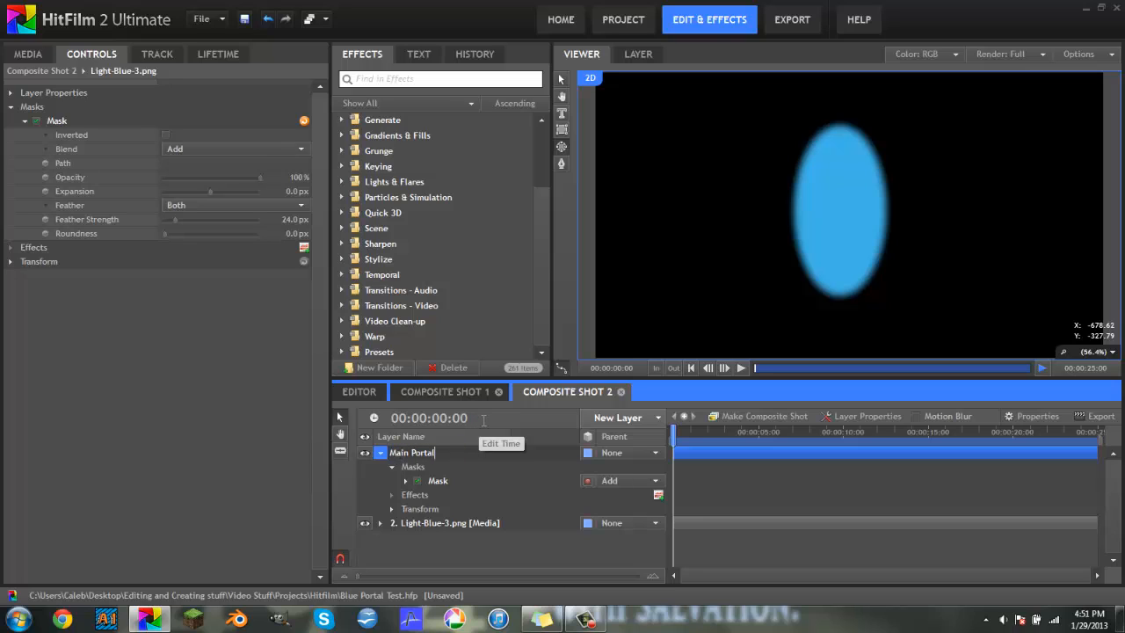
key(Return)
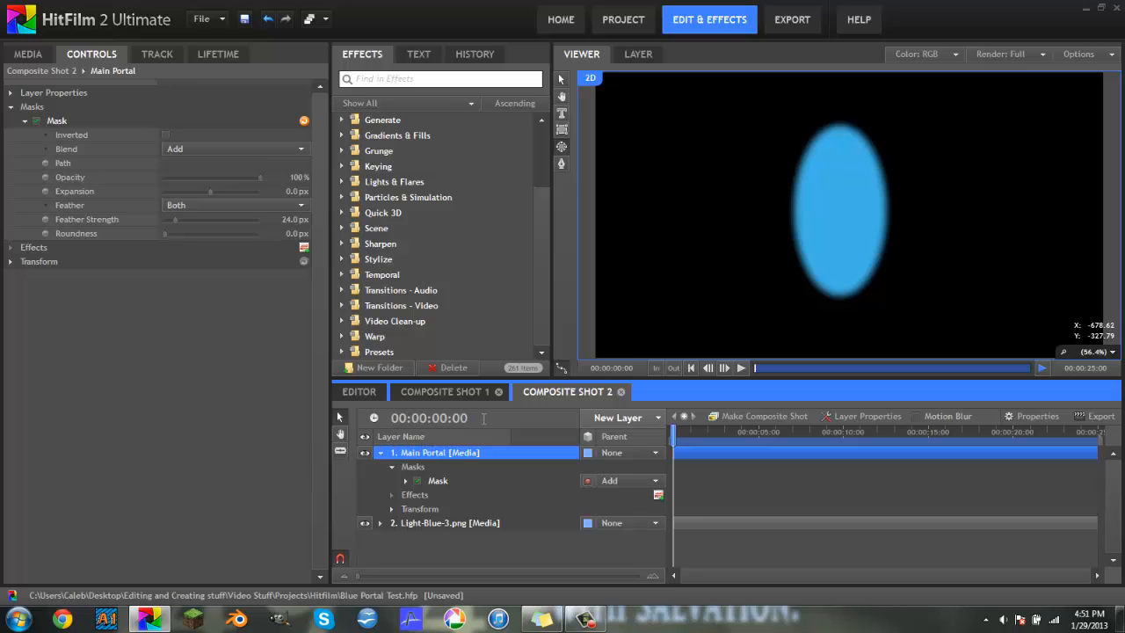
Rename the lower Light-Blue-3.png layer as Glow
click(433, 527)
right_click(433, 526)
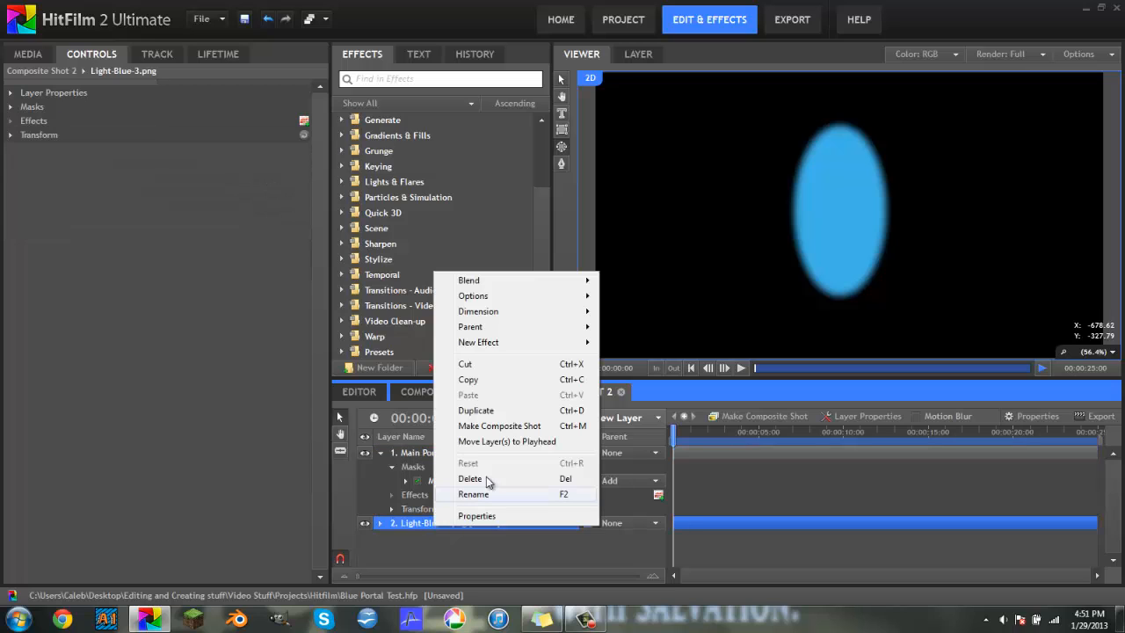
click(474, 494)
text(Glow)
key(Return)
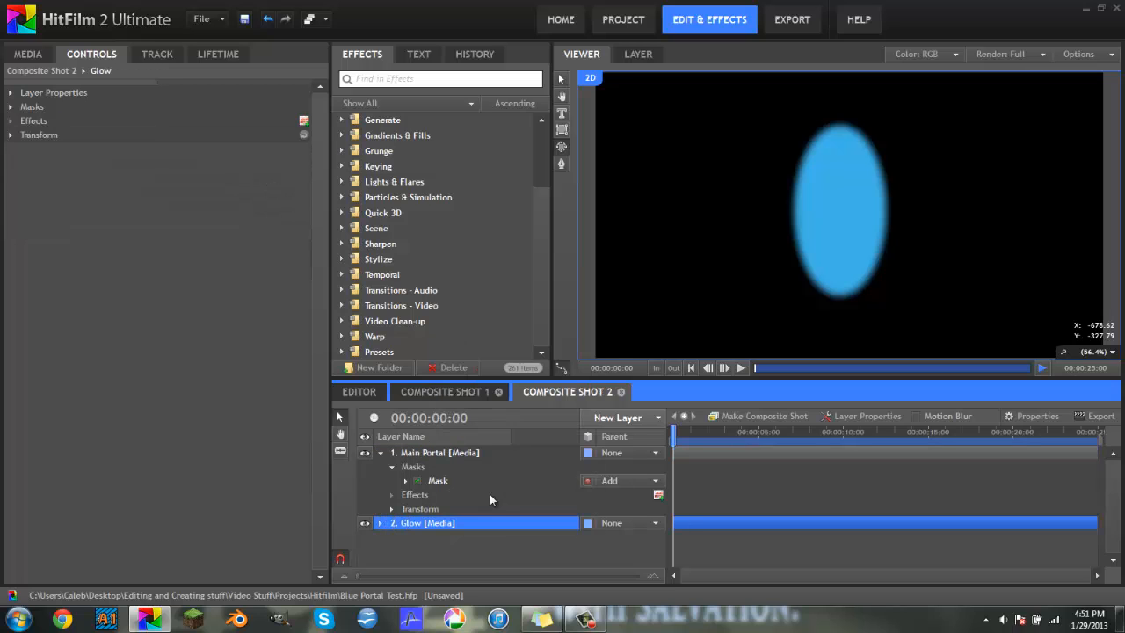
Find the Fractal Noise effect and apply it to the Main Portal layer
click(453, 457)
click(381, 454)
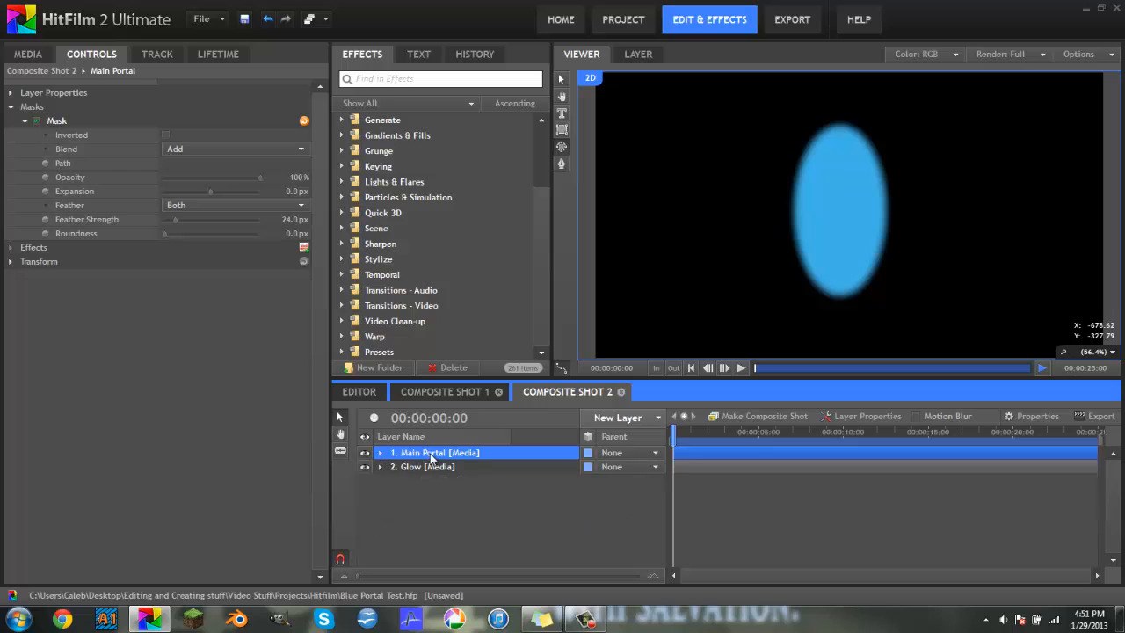
click(415, 79)
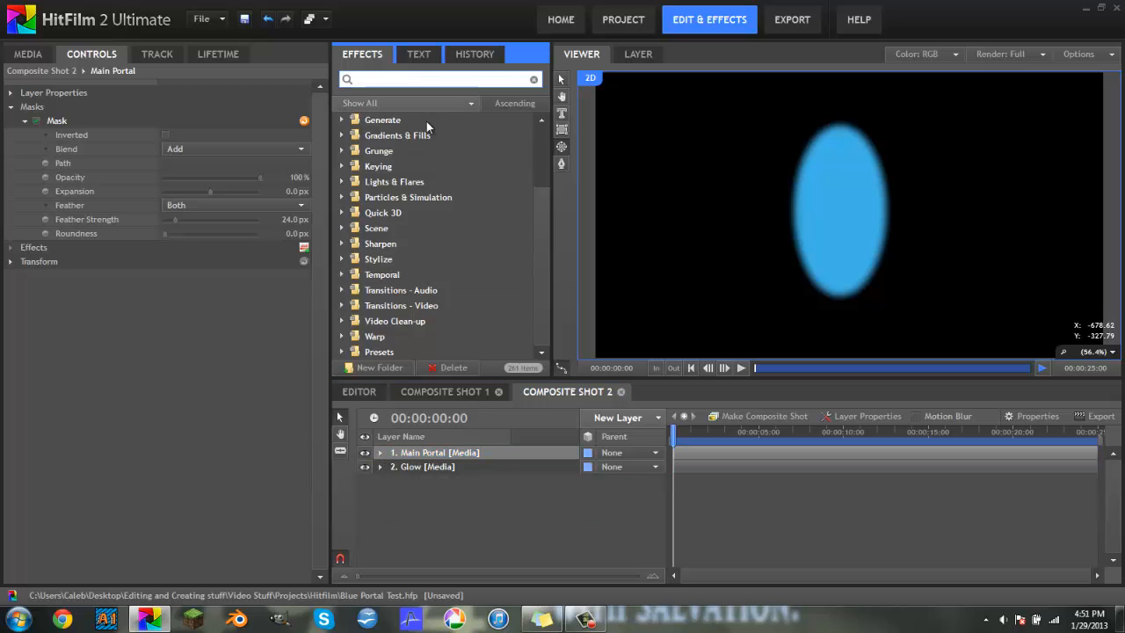
text(frac)
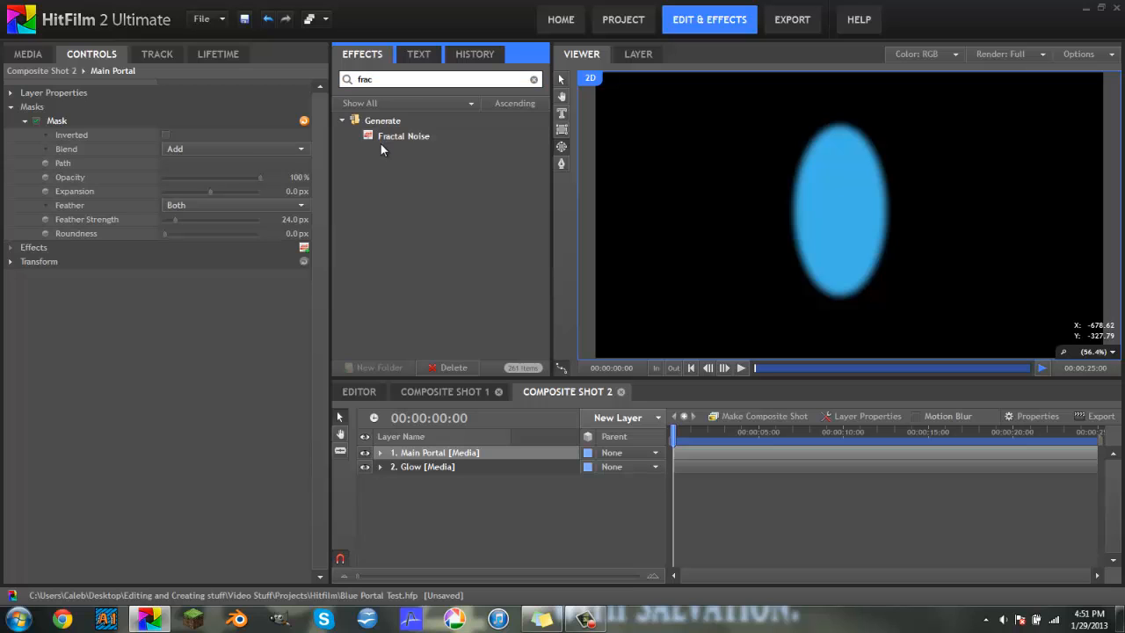
drag(381, 141, 450, 459)
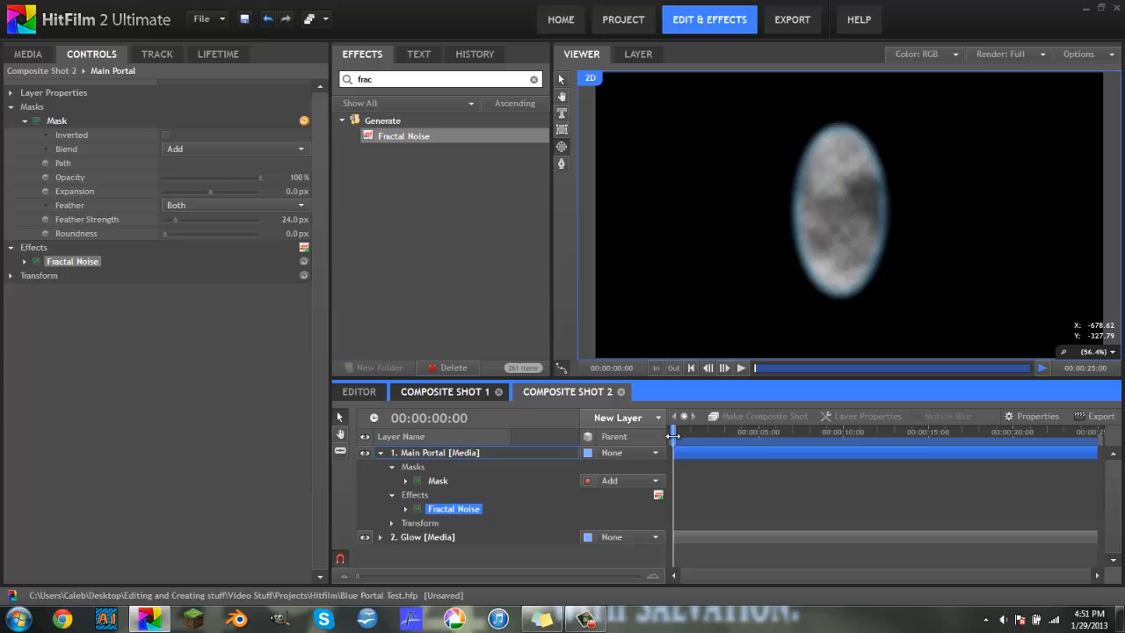
Collapse the Main Portal layer's properties and add a new grade layer above it
mouse_move(726, 452)
mouse_down()
mouse_move(835, 451)
mouse_move(721, 451)
mouse_up()
click(383, 452)
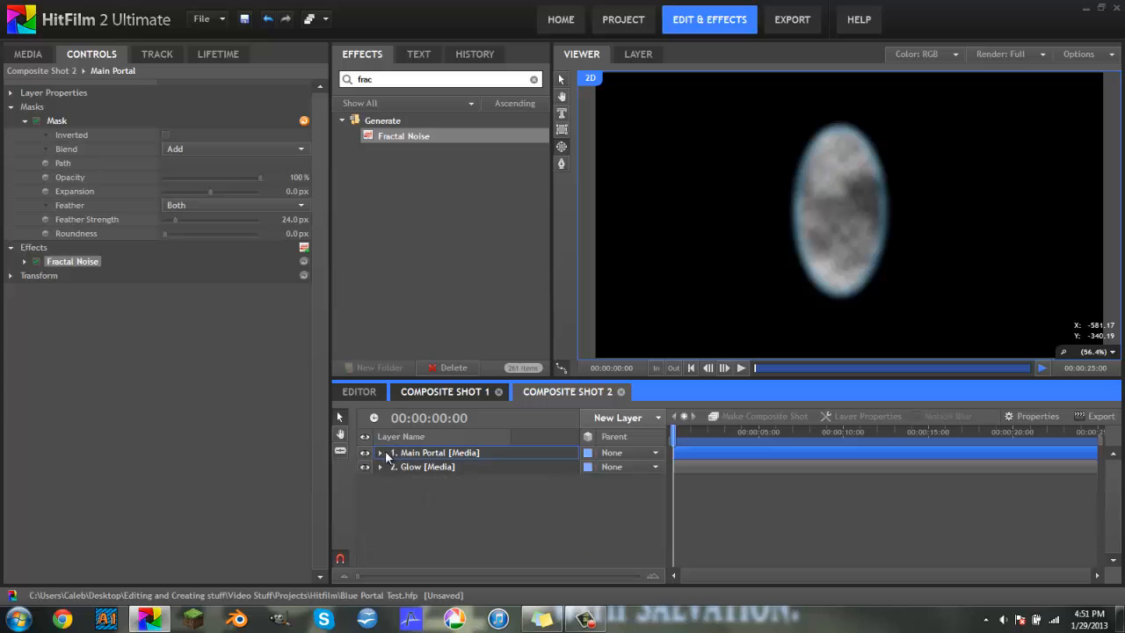
click(632, 419)
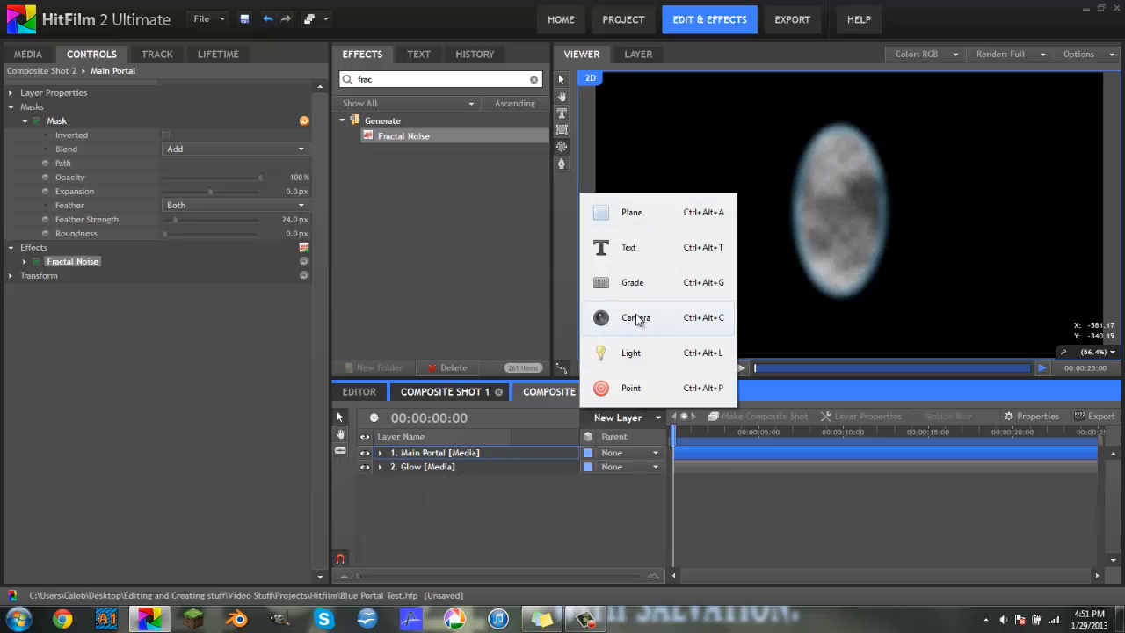
click(634, 282)
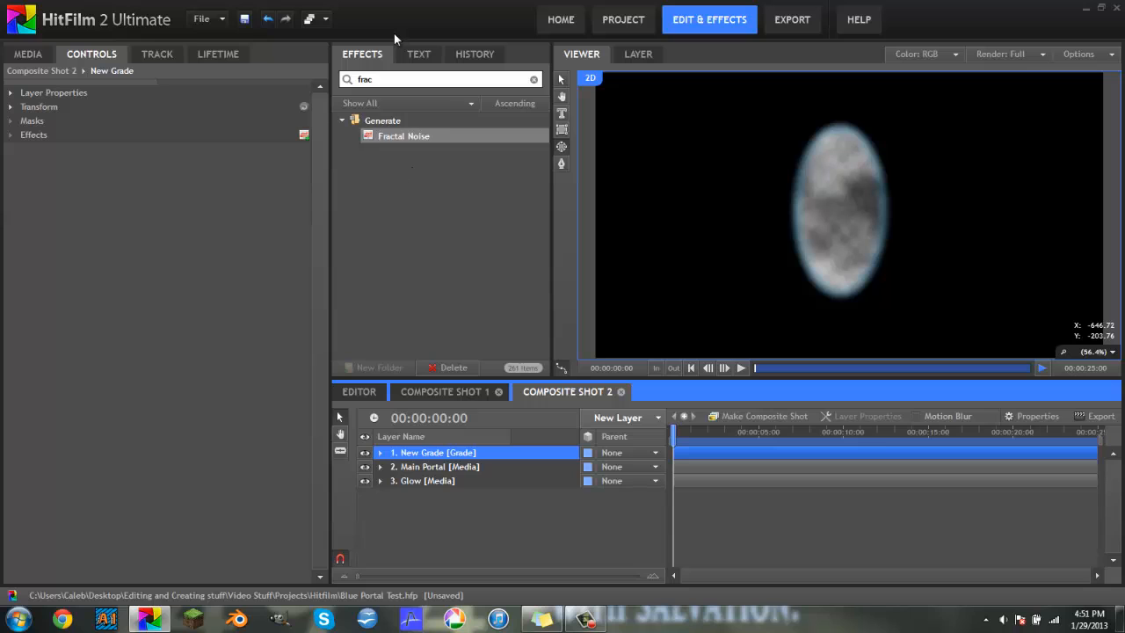
Clear the effects search and apply the Color Correction Wheels effect to the New Grade layer
click(379, 80)
key(BackSpace)
key(BackSpace)
key(BackSpace)
key(BackSpace)
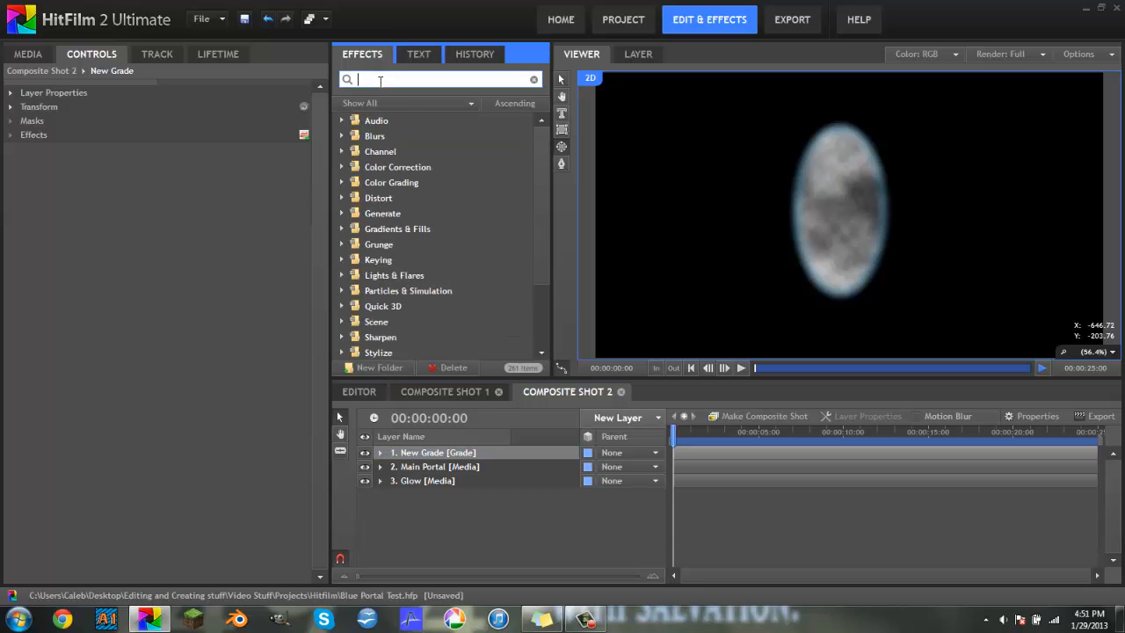
click(343, 166)
scroll(408, 178, down, 3)
drag(396, 189, 450, 449)
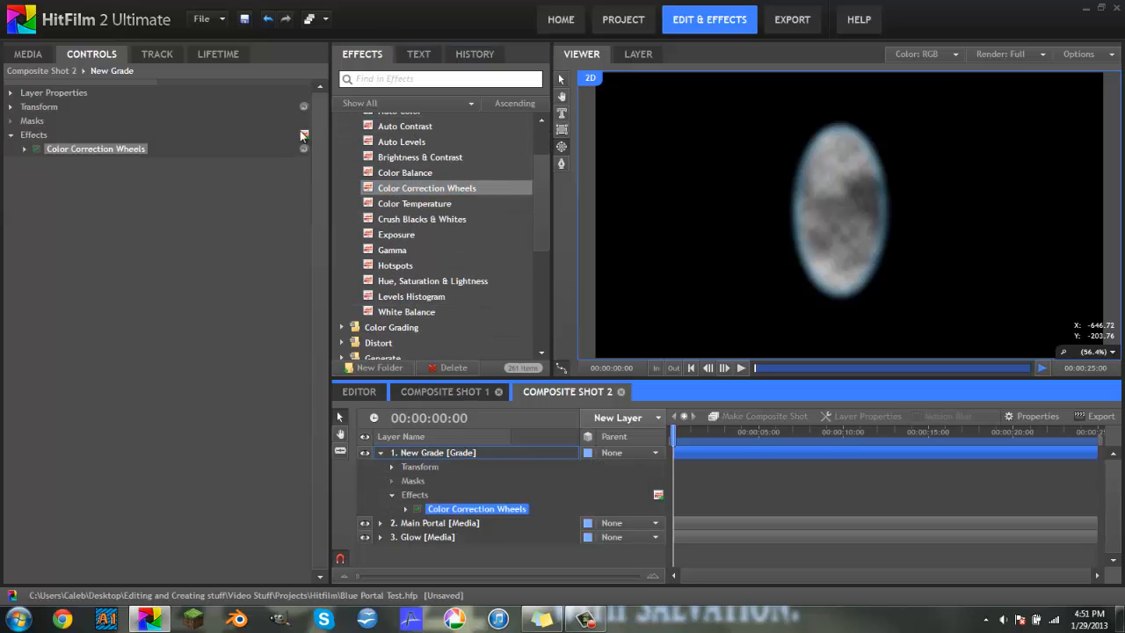
Tint the grade's highlights cyan-blue at 0.86 saturation, its shadows blue at 0.91 and its midtones cyan-blue, and collapse the grade layer's properties
click(24, 149)
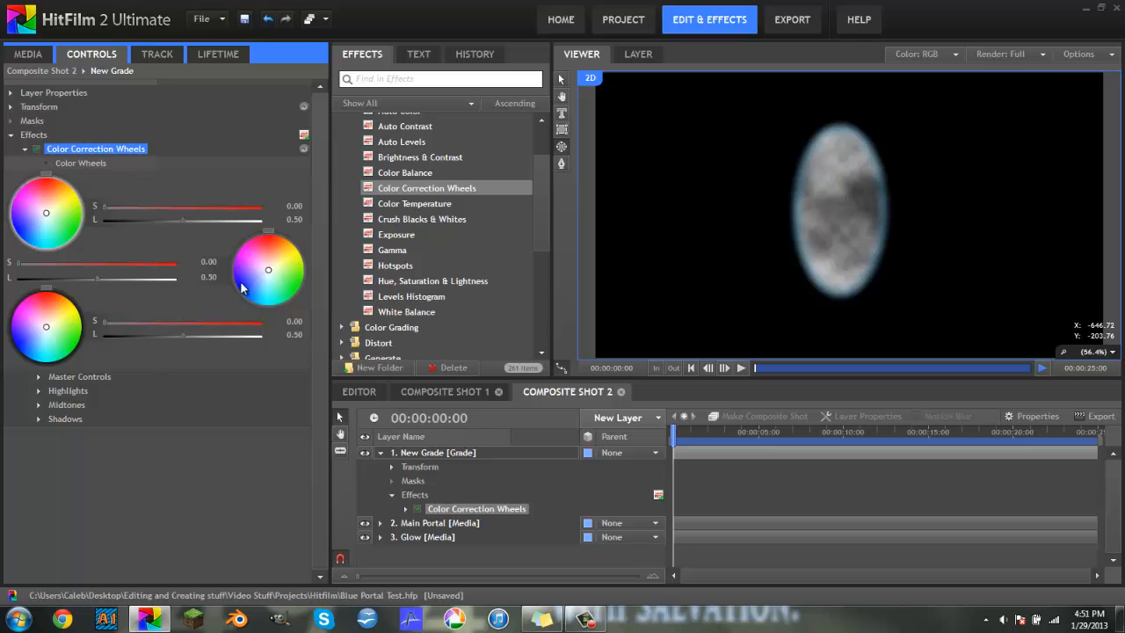
drag(268, 270, 265, 292)
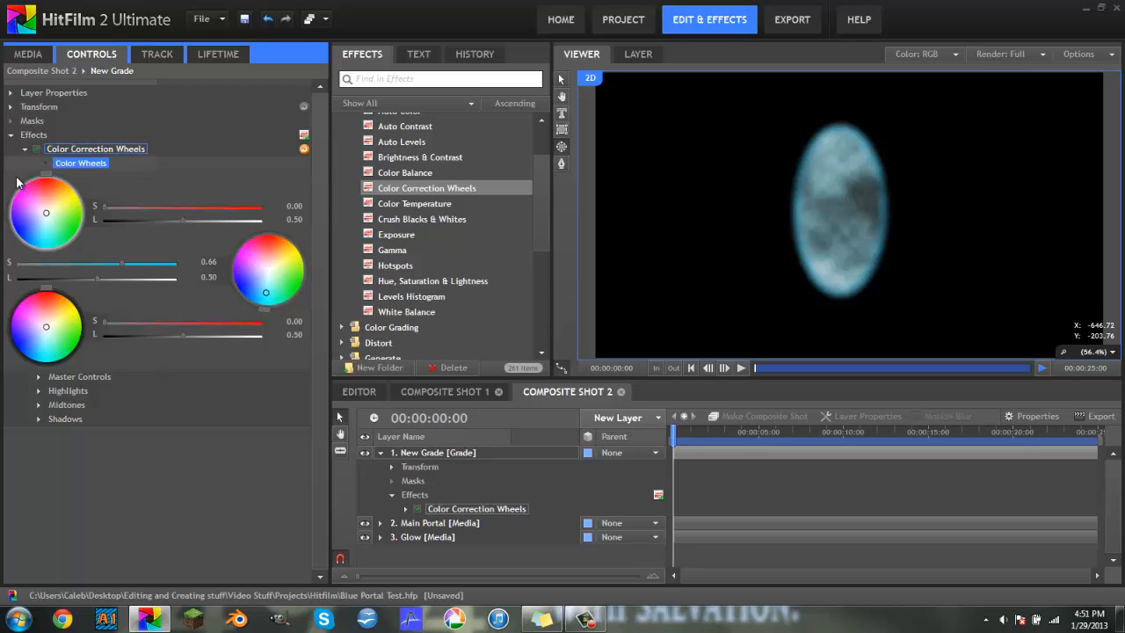
drag(46, 212, 47, 242)
drag(46, 326, 39, 358)
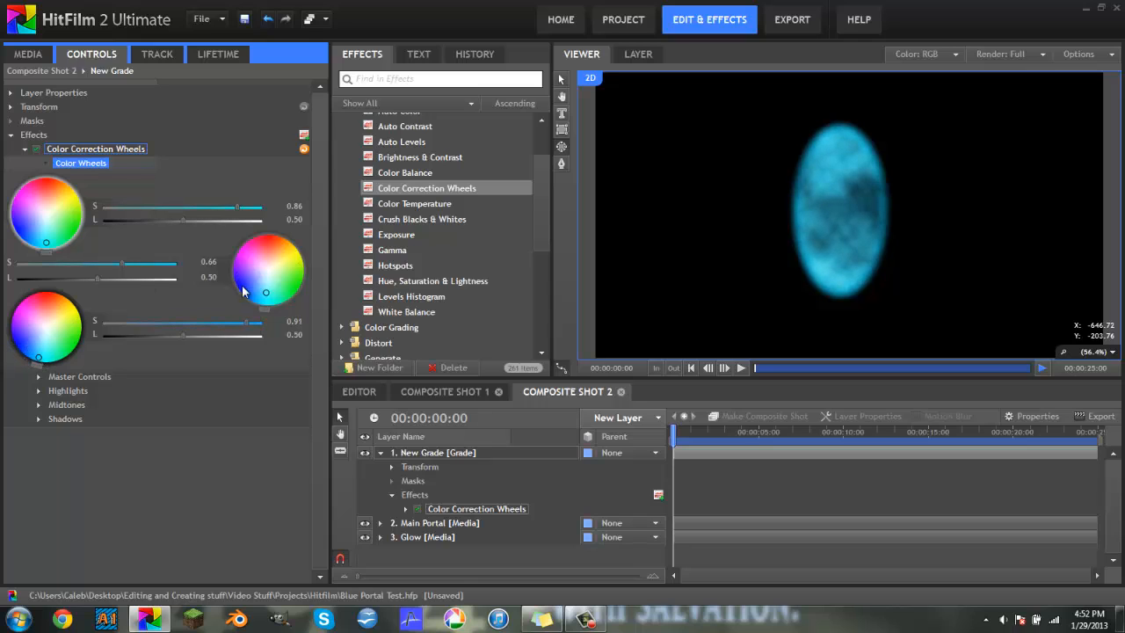
drag(265, 296, 261, 295)
click(11, 135)
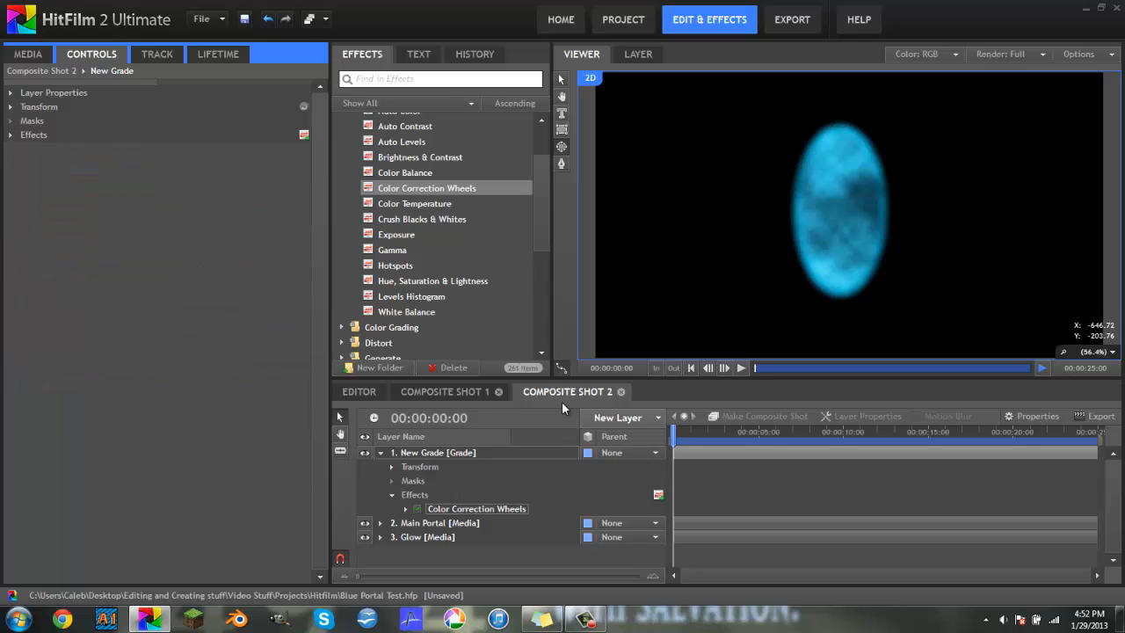
click(381, 453)
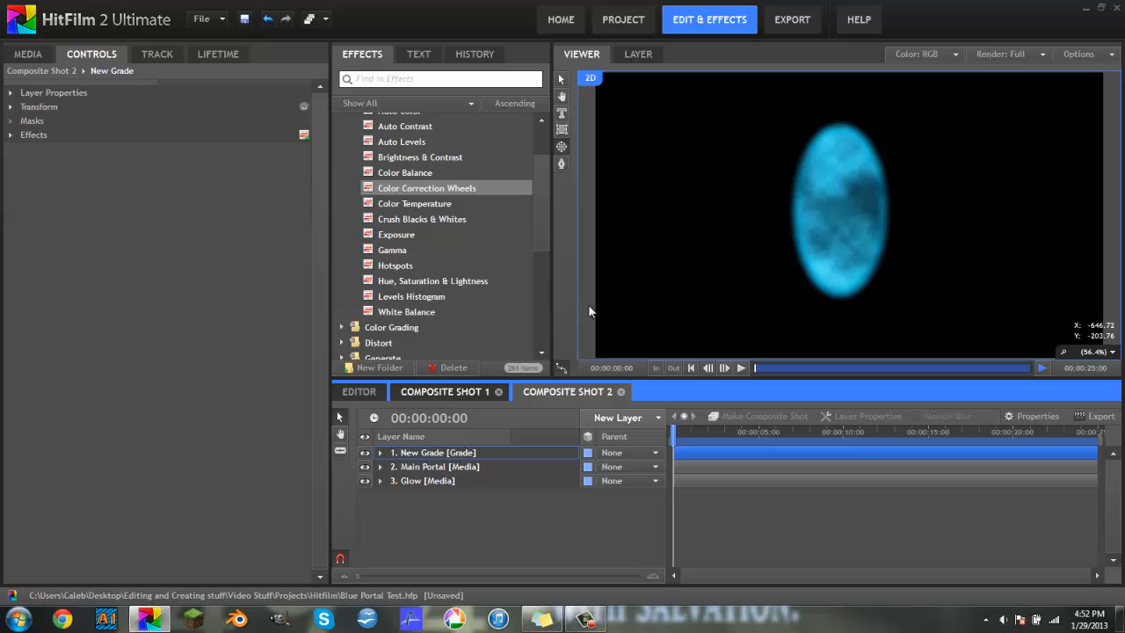
Select the Main Portal layer, collapse its mask settings and open its Fractal Noise properties
click(435, 466)
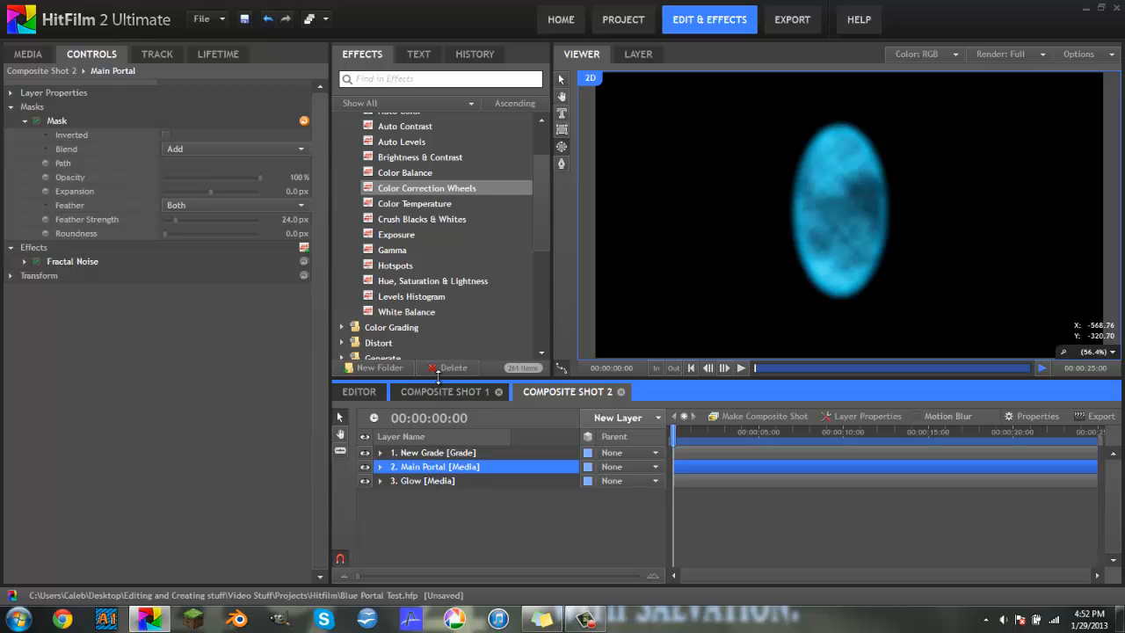
click(466, 481)
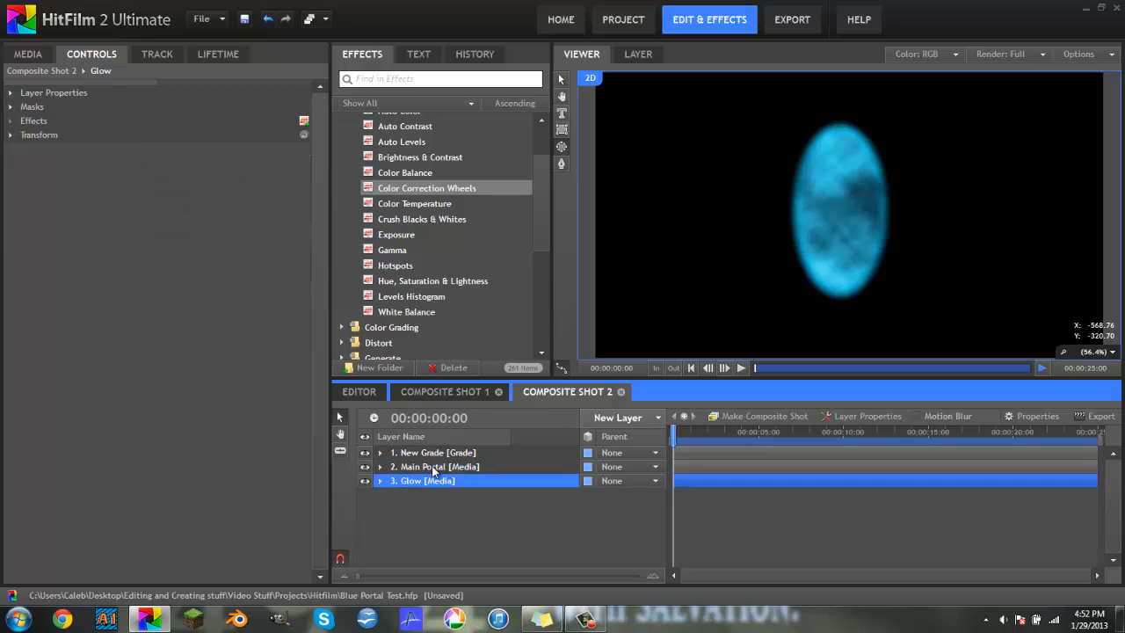
click(432, 453)
click(391, 471)
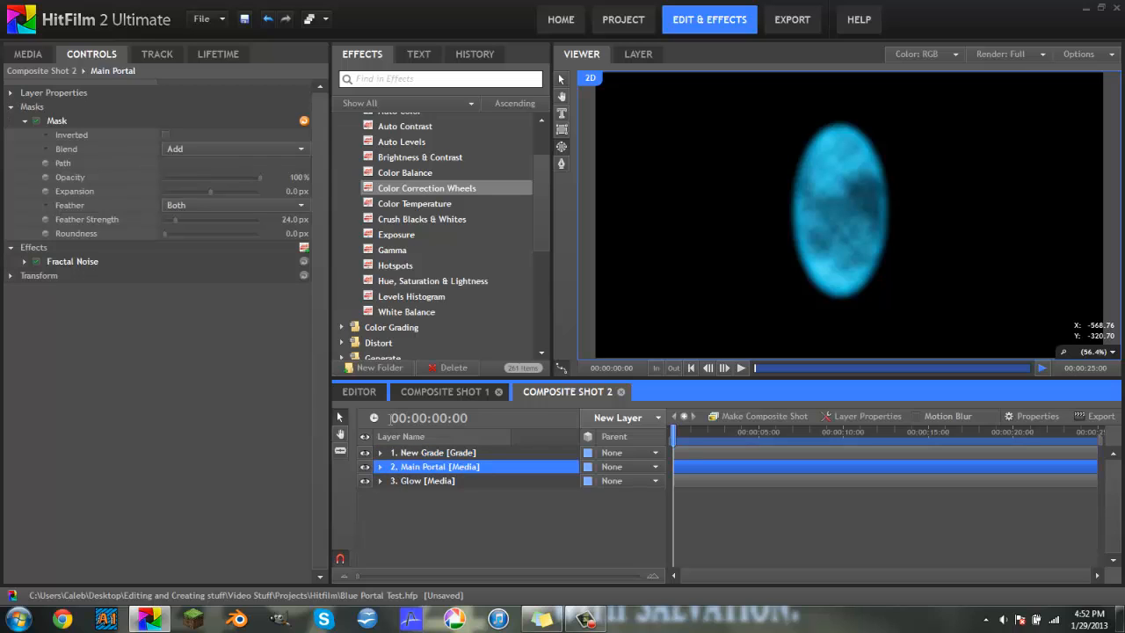
click(24, 123)
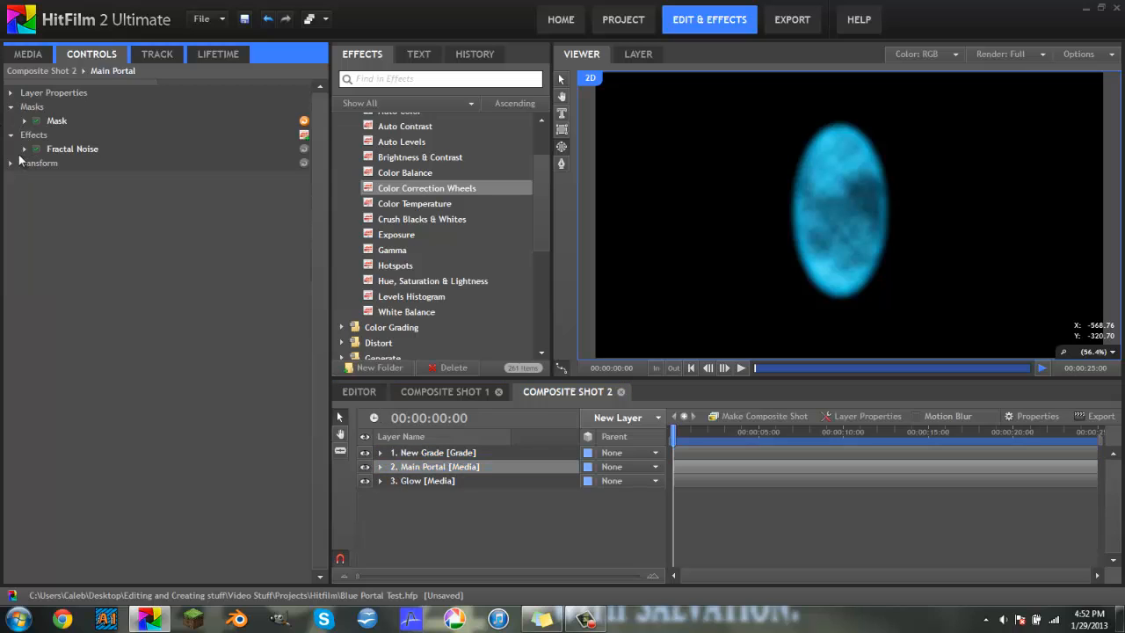
click(24, 151)
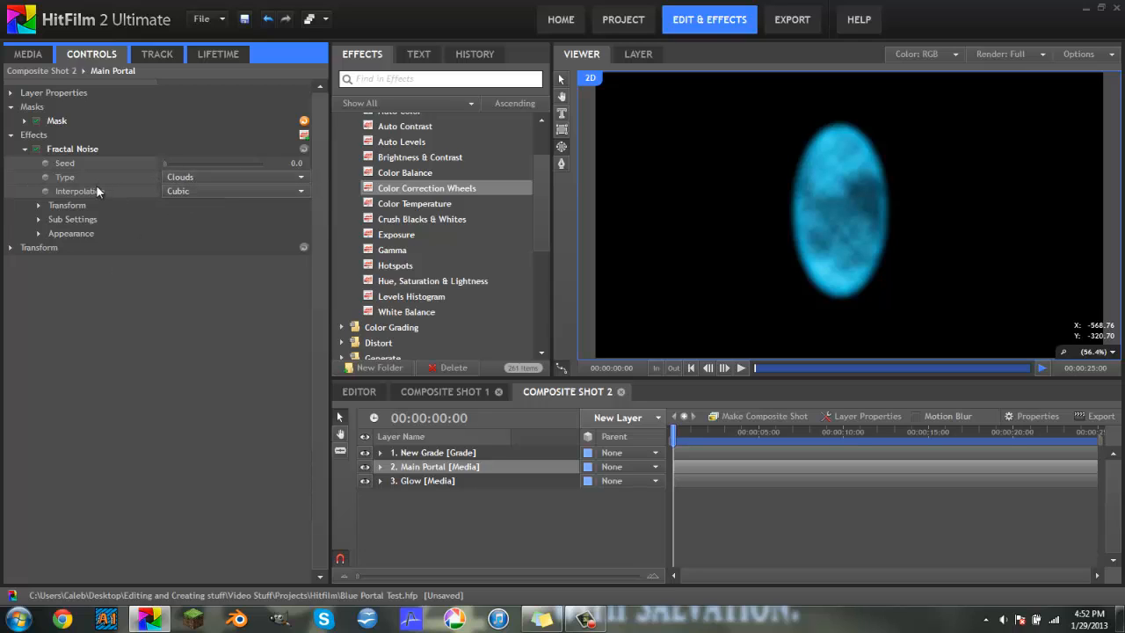
Look through the Transform, Sub Settings and Appearance groups of the Fractal Noise effect
click(37, 218)
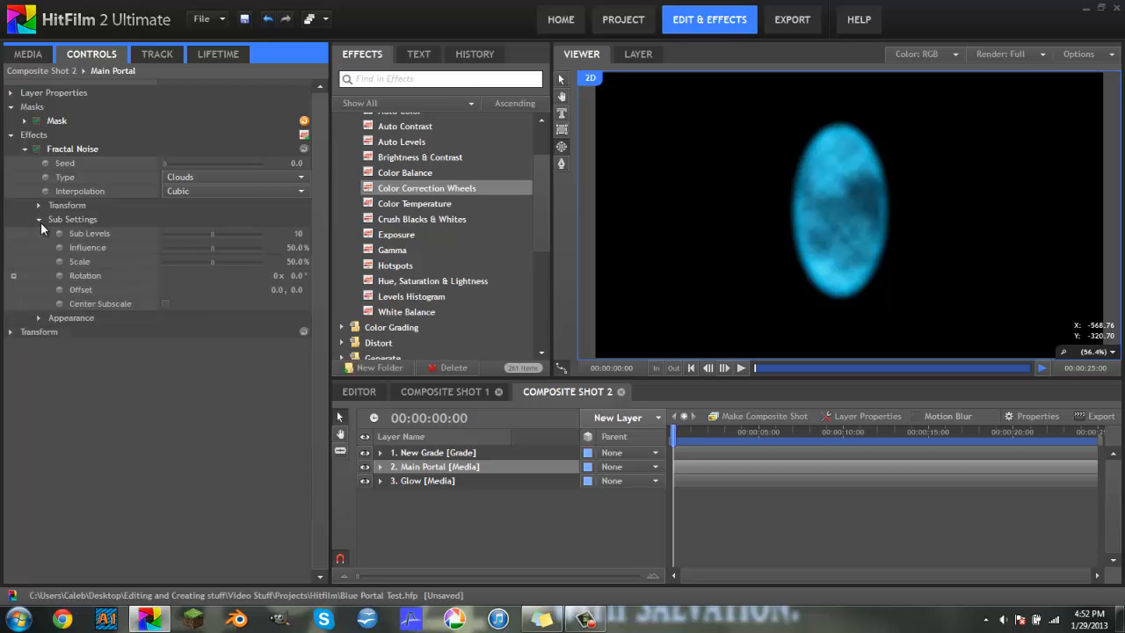
click(38, 219)
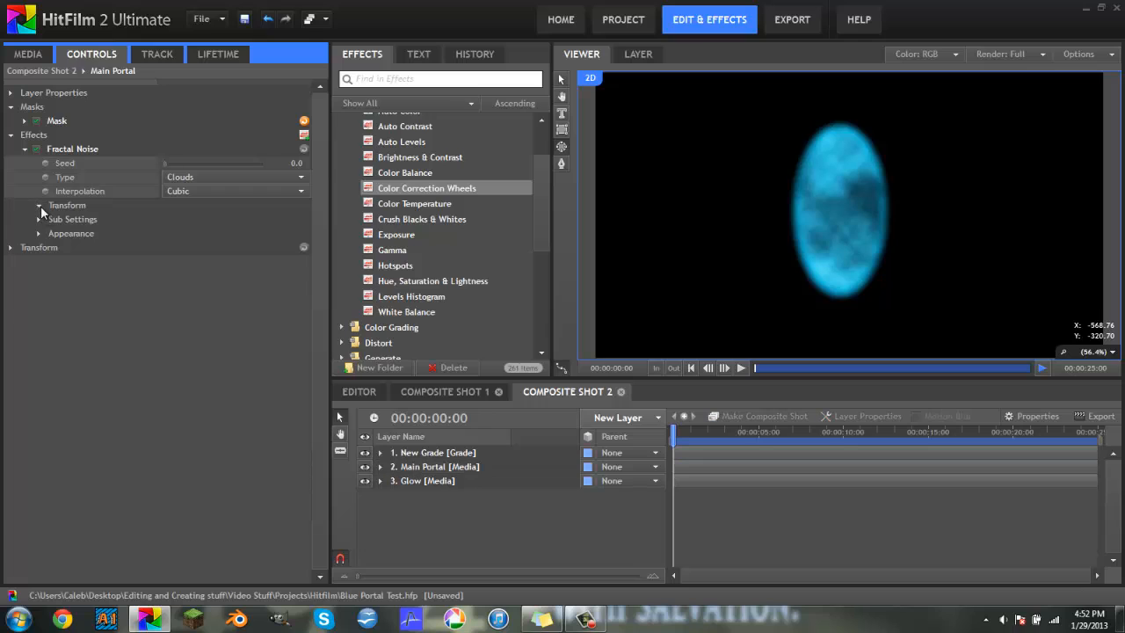
click(39, 206)
click(39, 206)
click(39, 219)
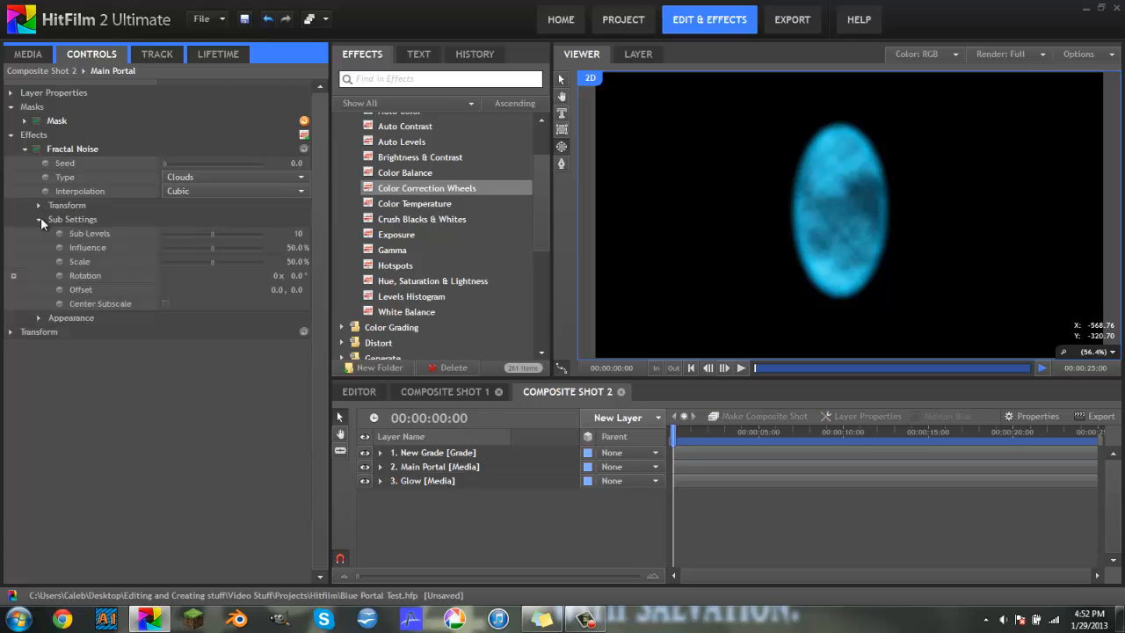
click(39, 318)
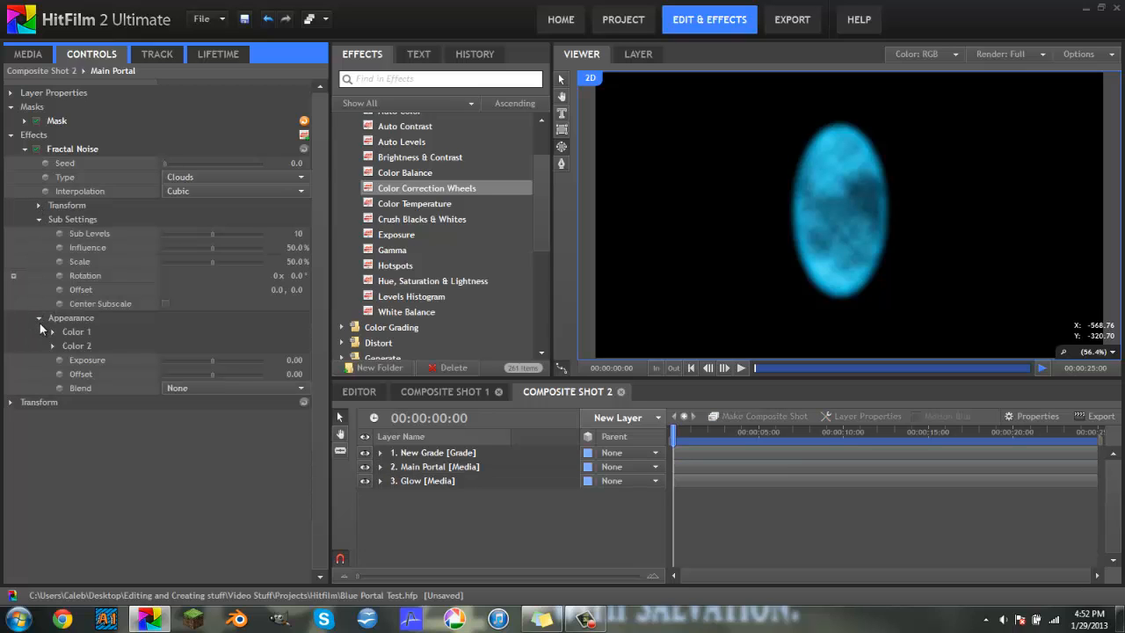
click(39, 318)
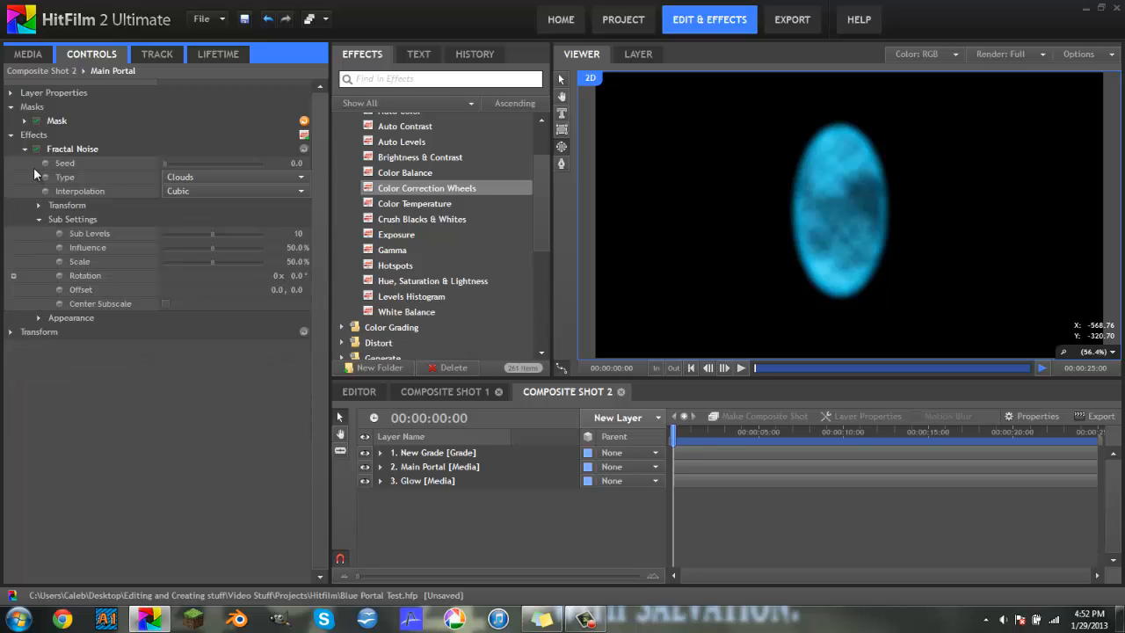
Keyframe the Main Portal's Fractal Noise Seed at 0.0 on the first frame and 100.0 at 00:00:24:29
click(665, 436)
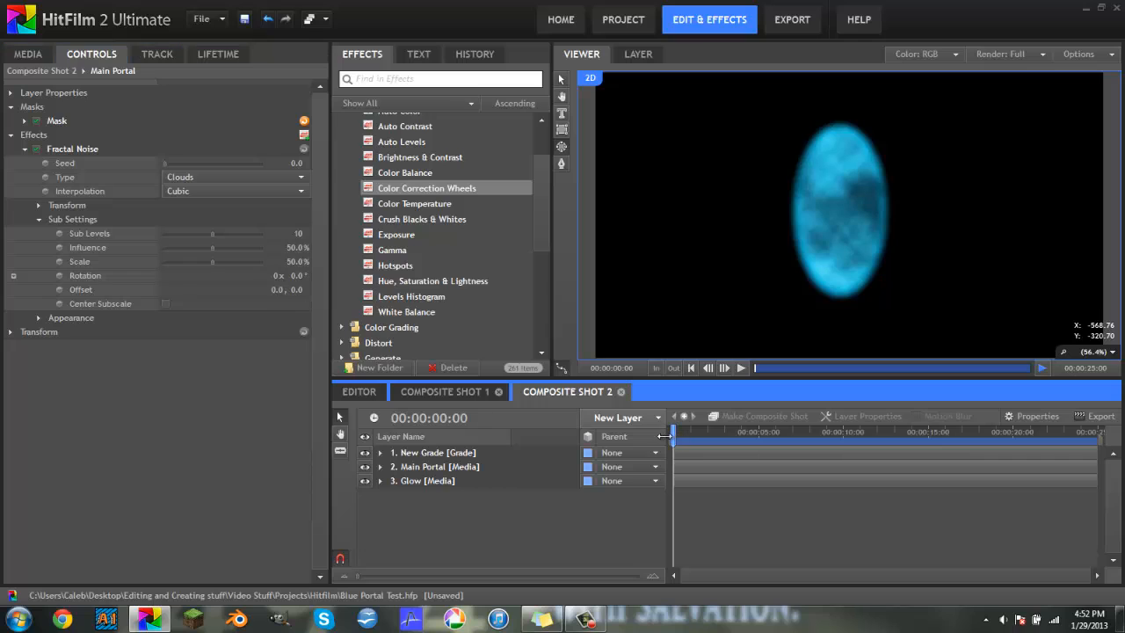
click(47, 164)
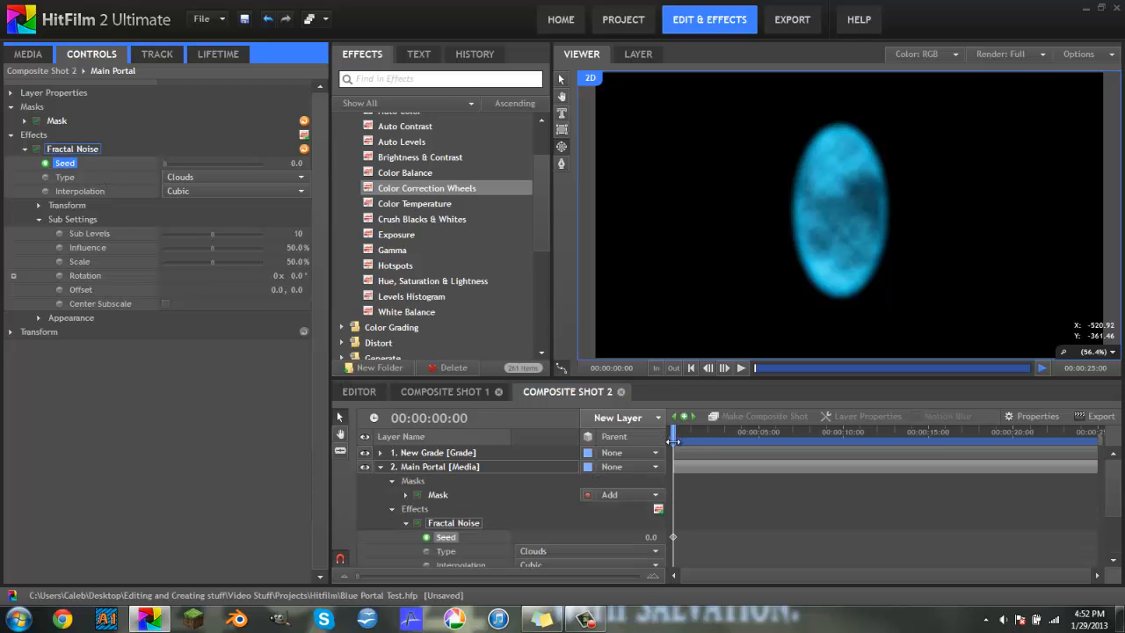
drag(672, 440, 1097, 469)
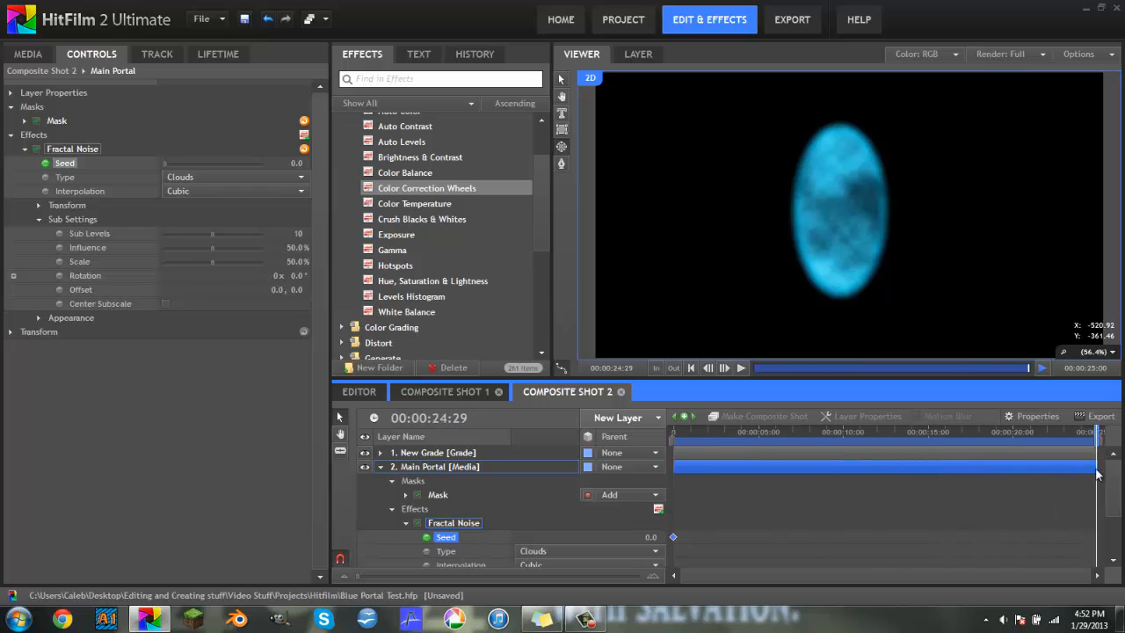
click(297, 163)
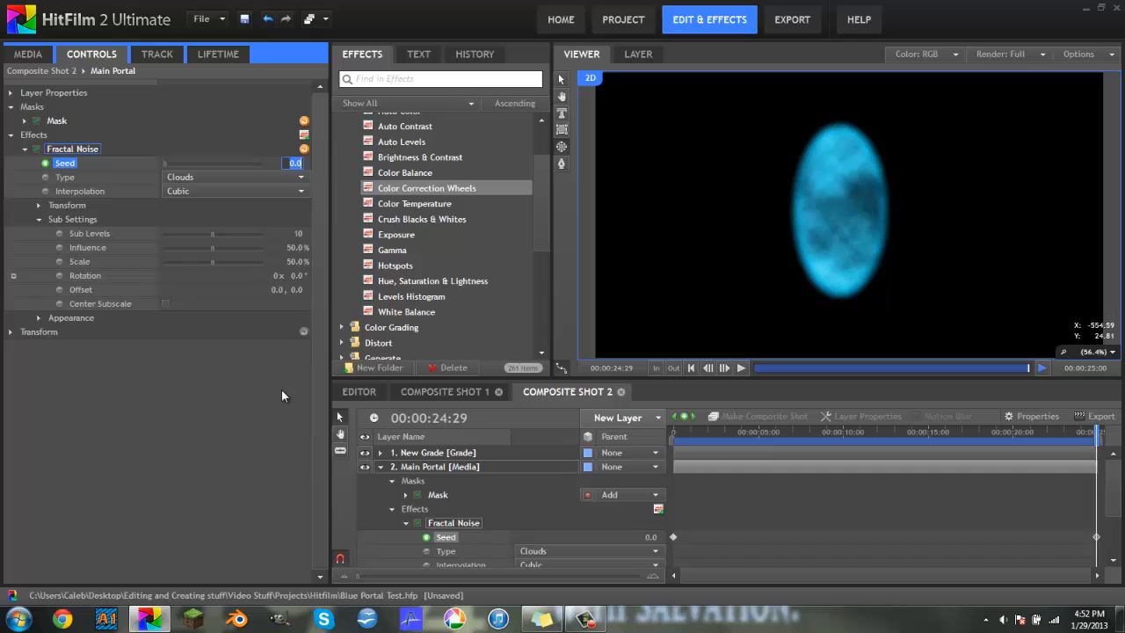
text(10)
key(Return)
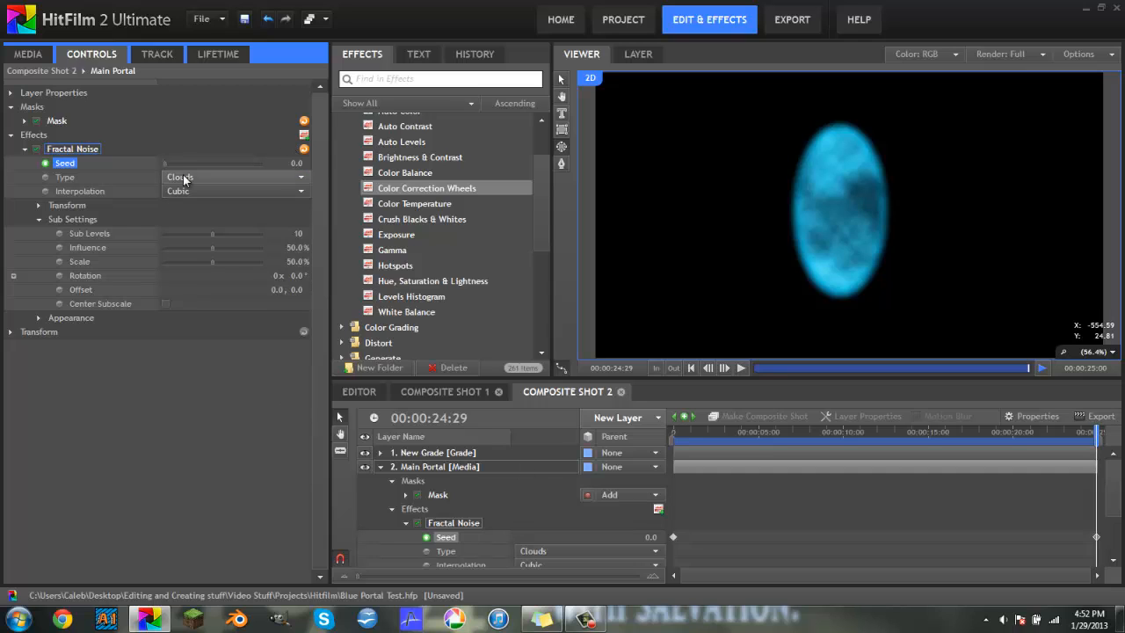
click(165, 166)
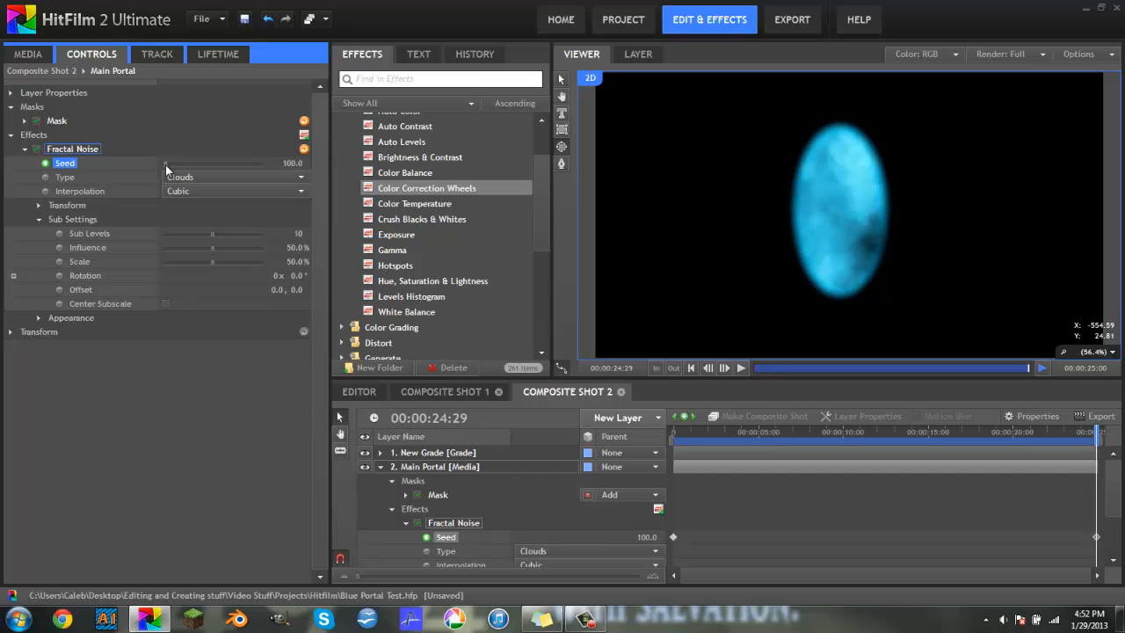
drag(165, 164, 166, 164)
Play the composite from the start to check the speed of the animated noise
drag(1098, 433, 593, 437)
click(740, 370)
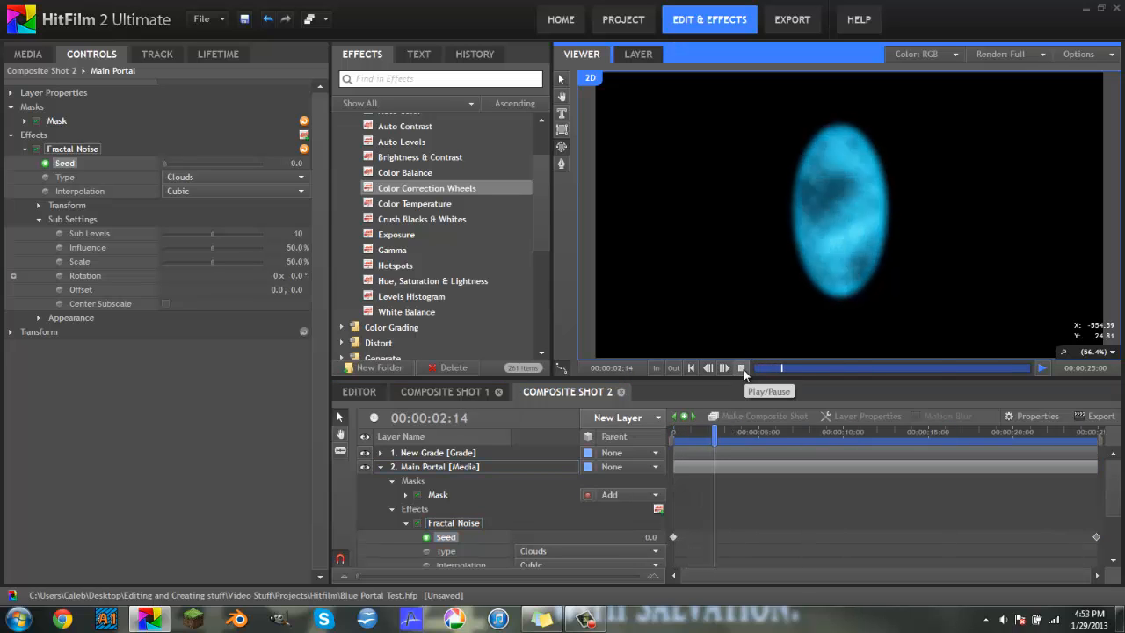
click(741, 368)
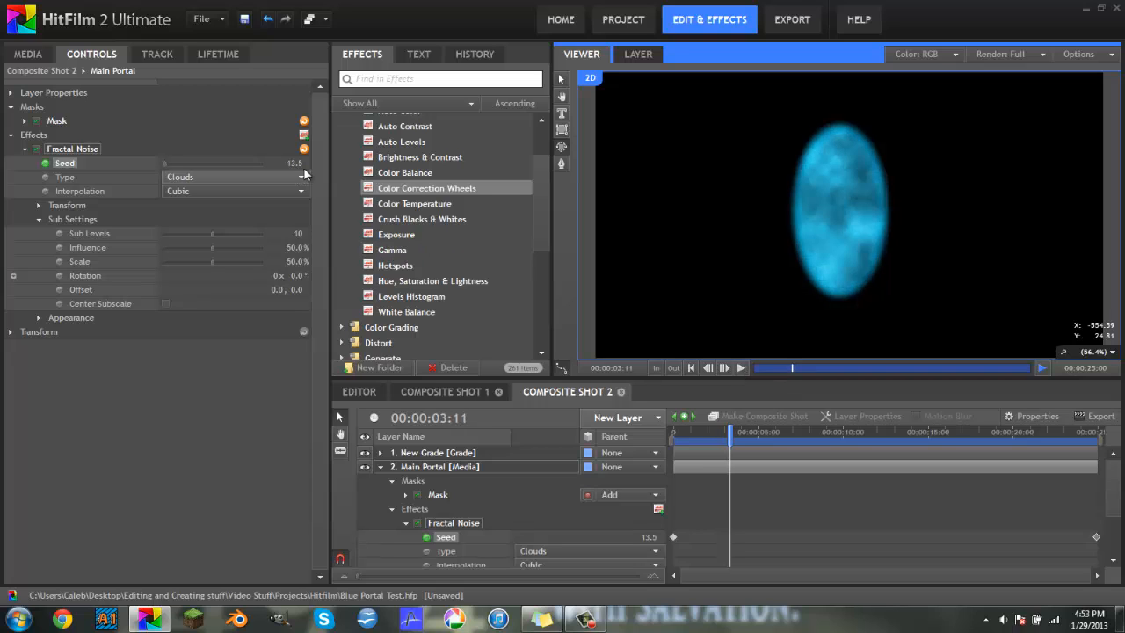
Delete the Seed keyframe at the end of the timeline and keyframe Seed at 29.0 at 00:00:24:25
click(728, 430)
drag(868, 463, 1096, 465)
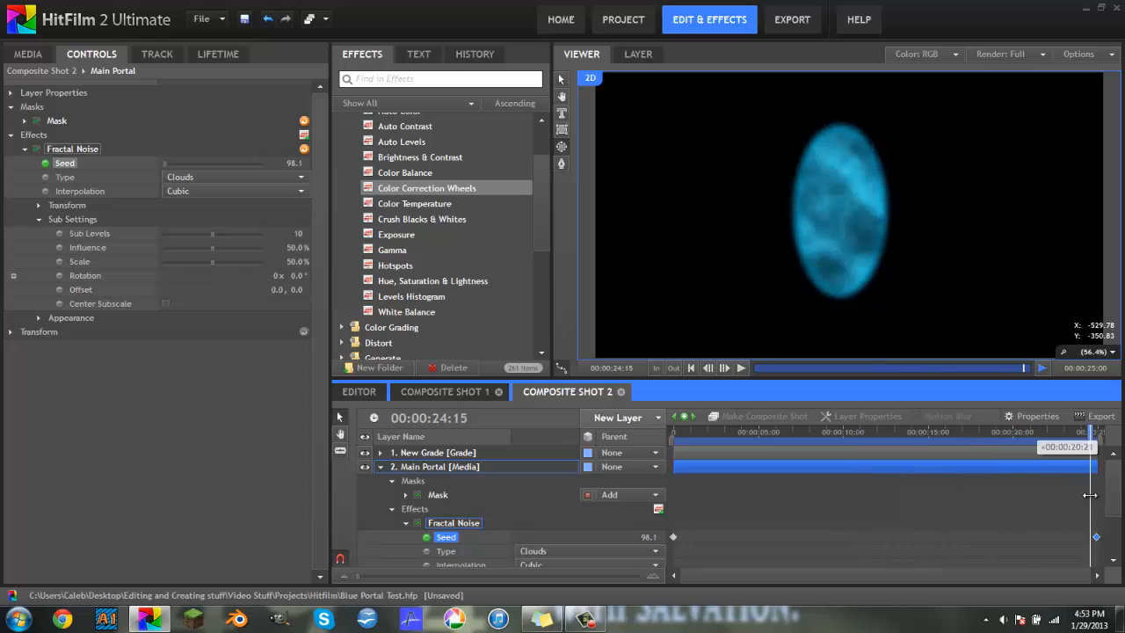
right_click(1097, 538)
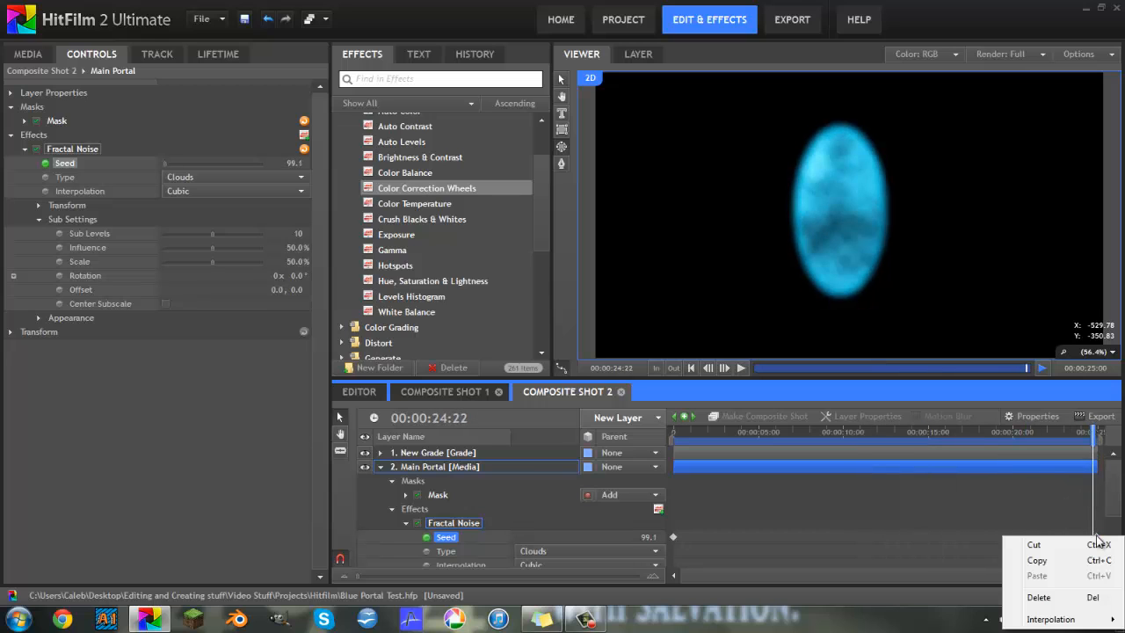
click(1068, 598)
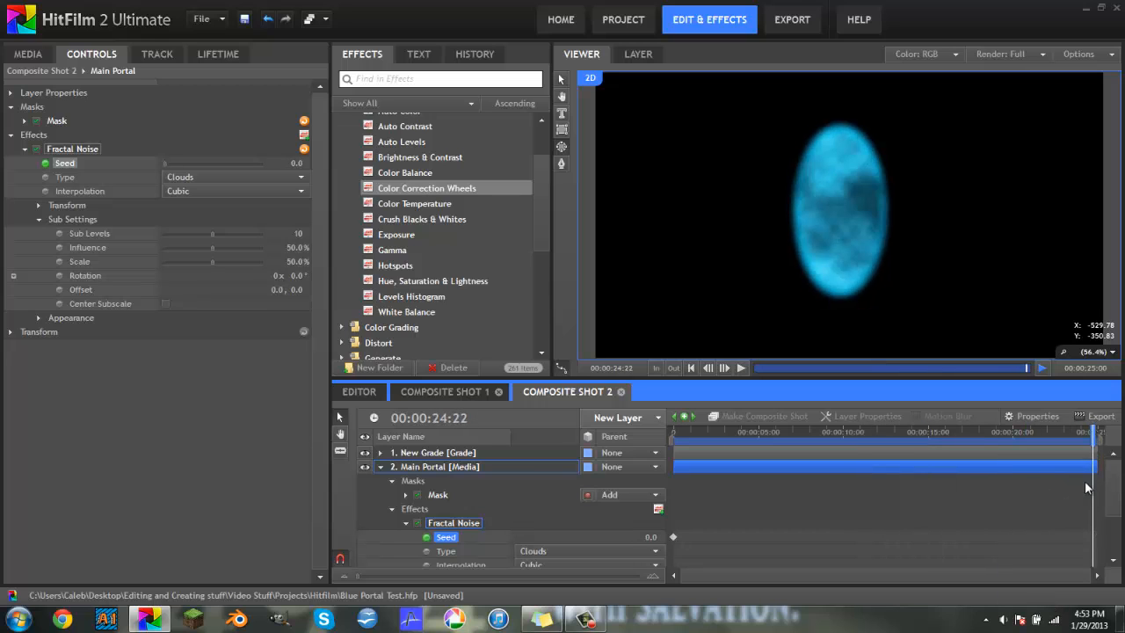
click(1099, 431)
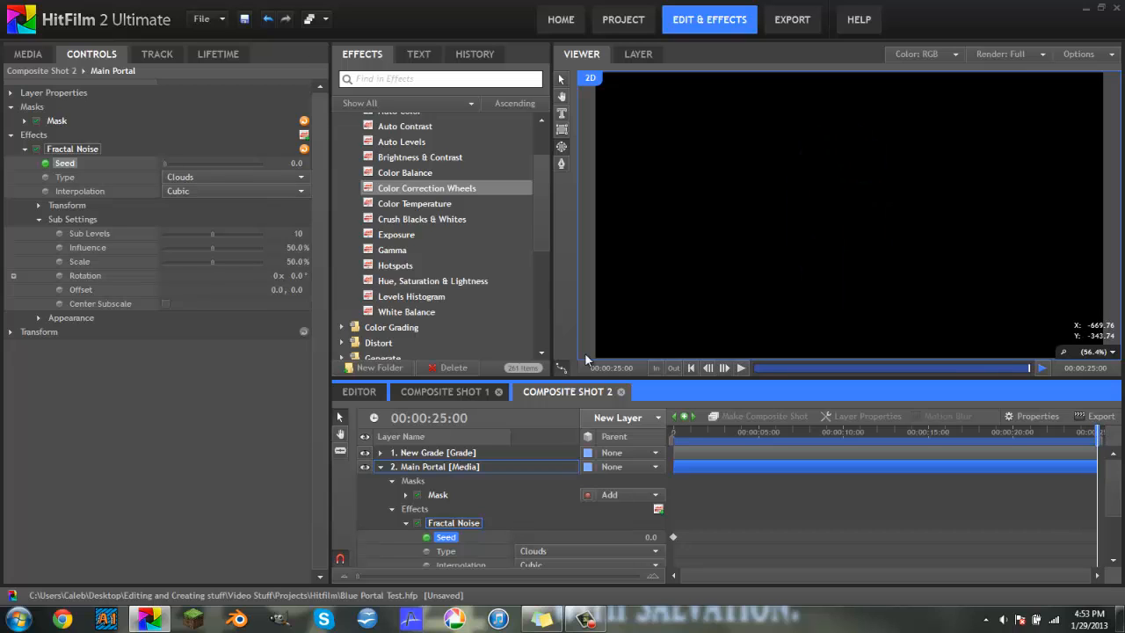
drag(1099, 431, 1095, 433)
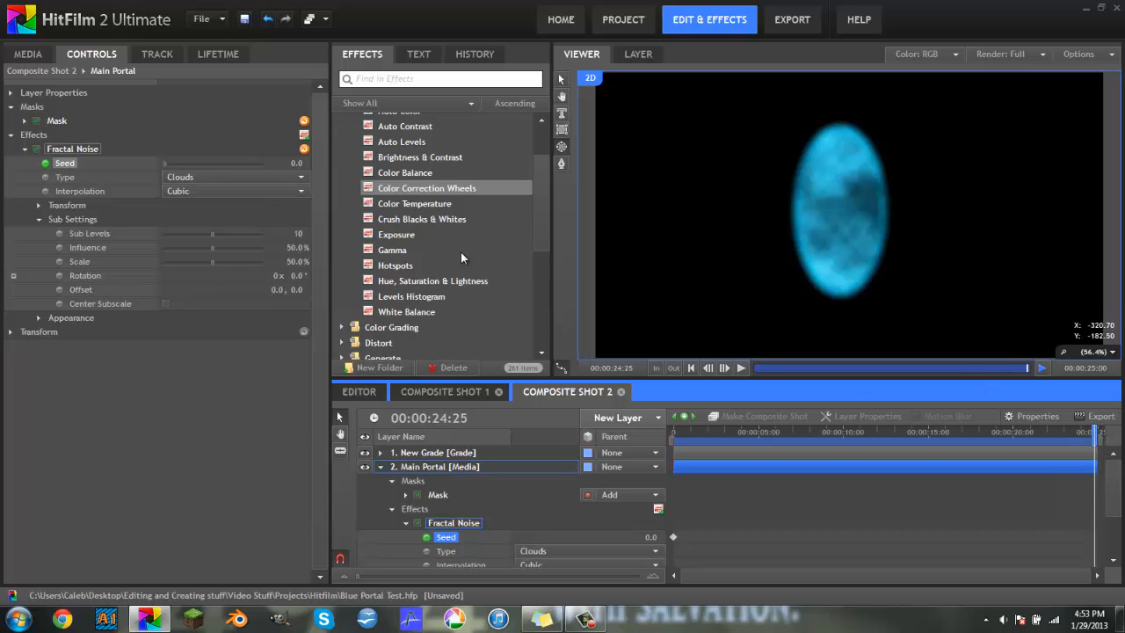
drag(297, 164, 319, 167)
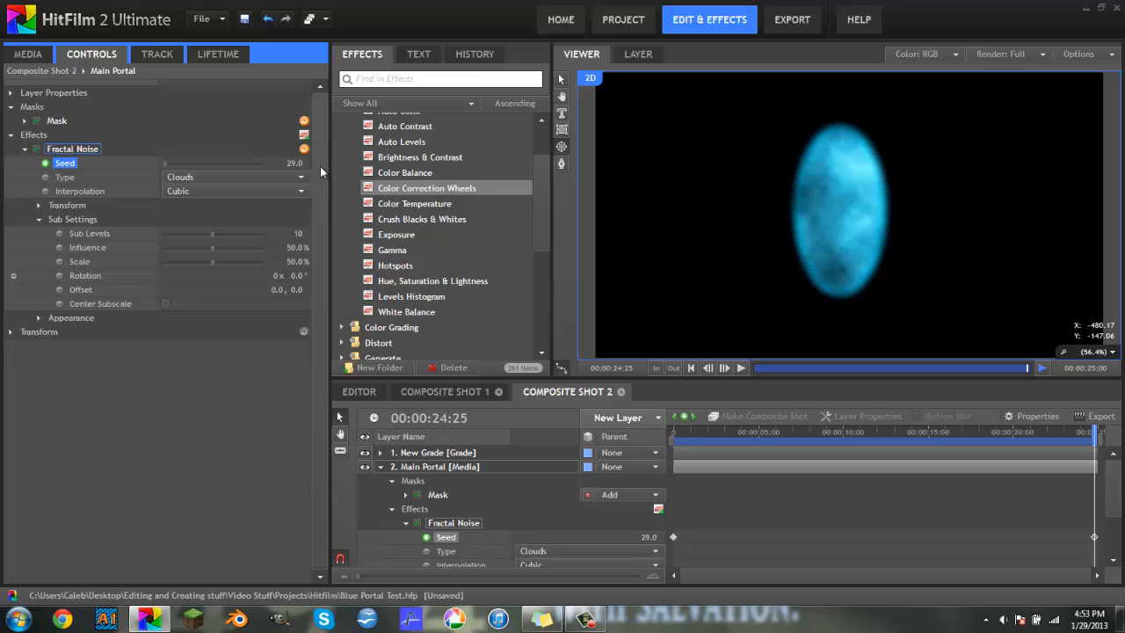
Return to the first frame and preview the slower noise animation briefly
click(1090, 434)
drag(1089, 433, 673, 433)
click(743, 369)
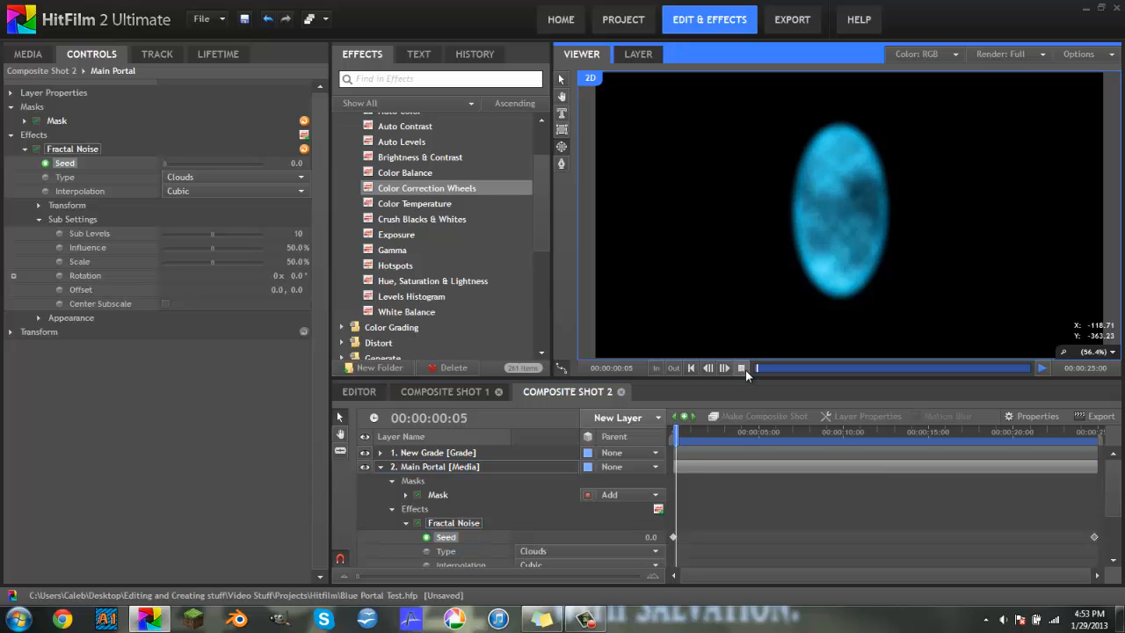
click(744, 369)
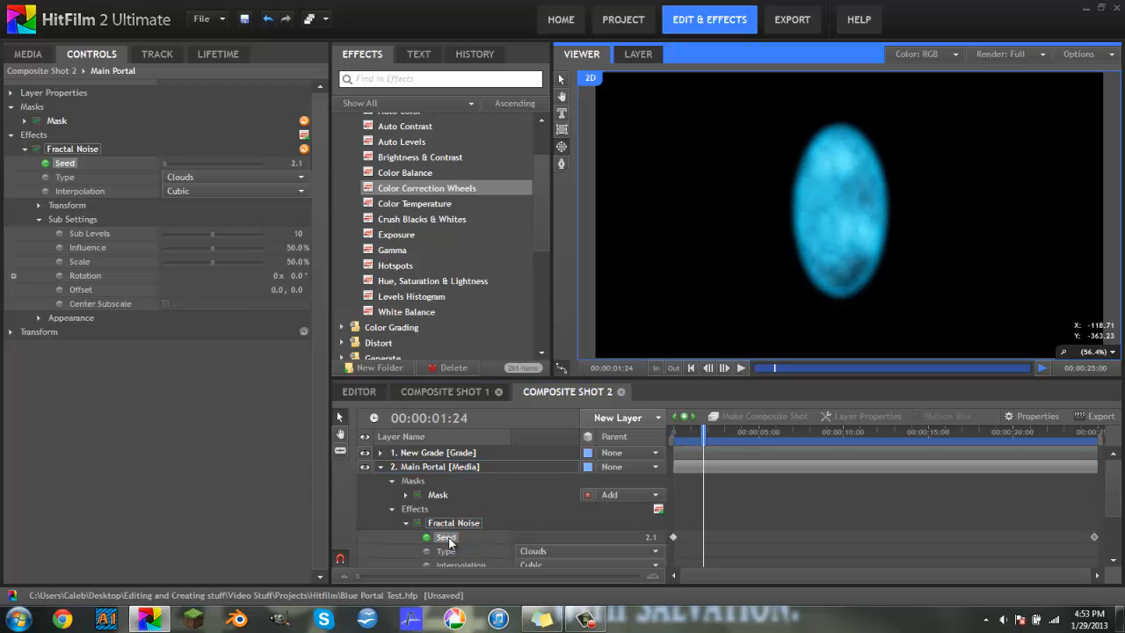
Scale the Glow layer uniformly to 124.0% and set its position to 4.0, 3.0 so it surrounds the portal
click(380, 467)
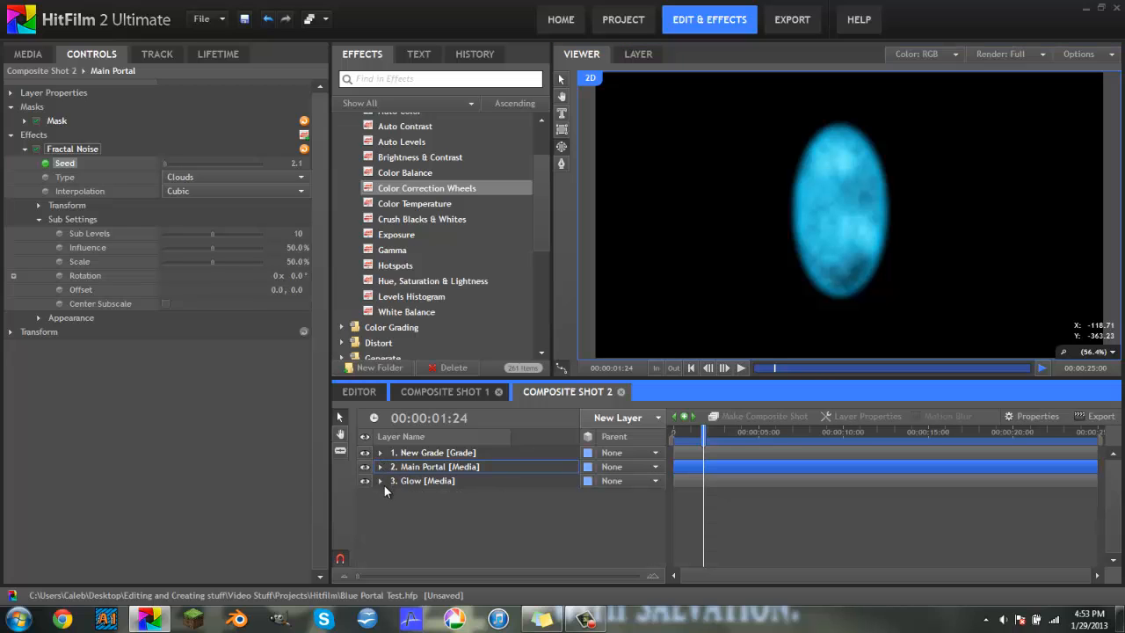
click(428, 482)
click(380, 482)
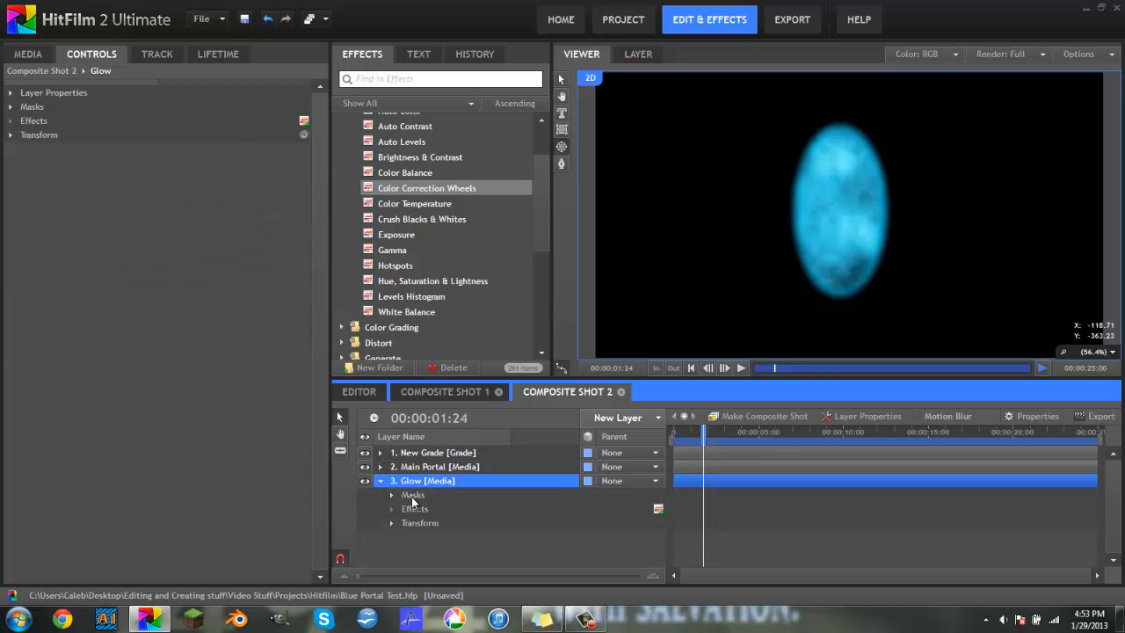
click(411, 495)
click(10, 106)
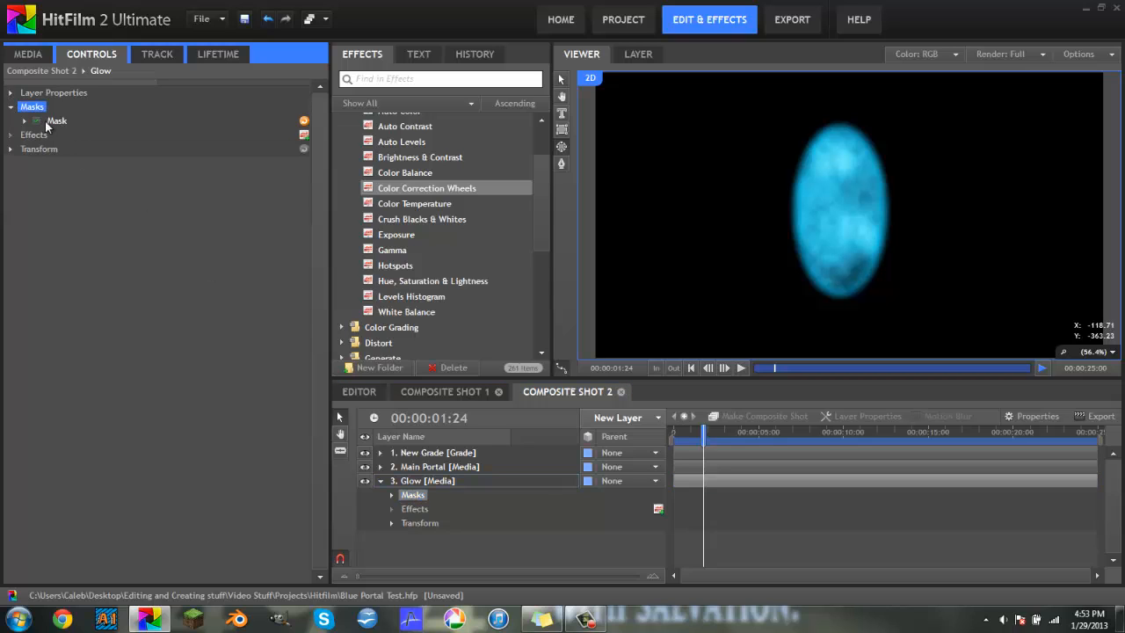
click(24, 123)
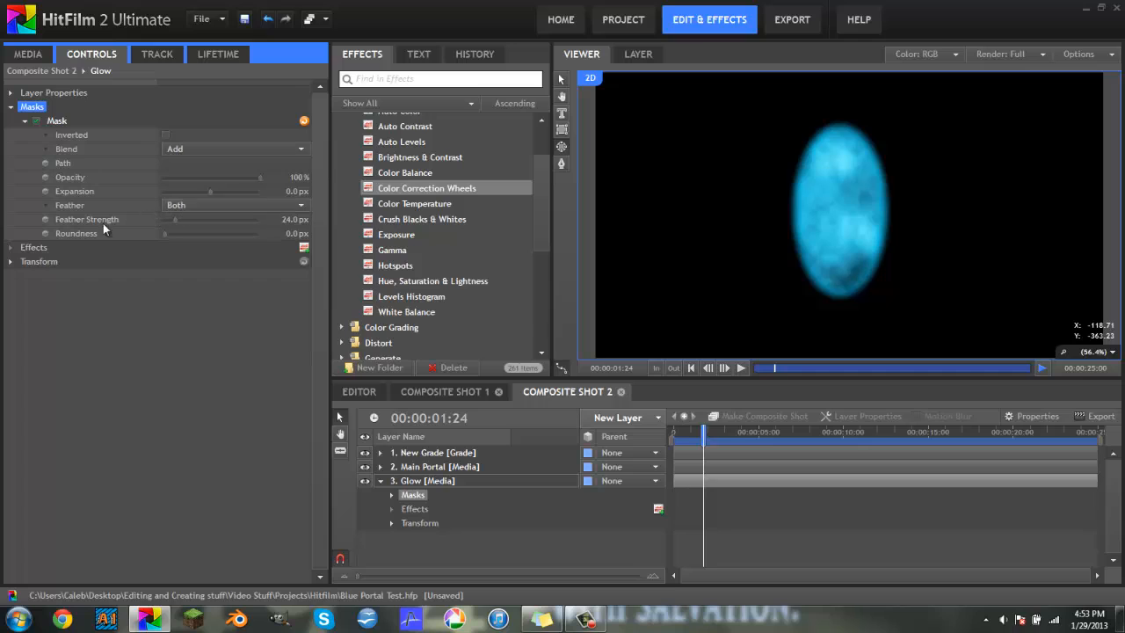
click(10, 262)
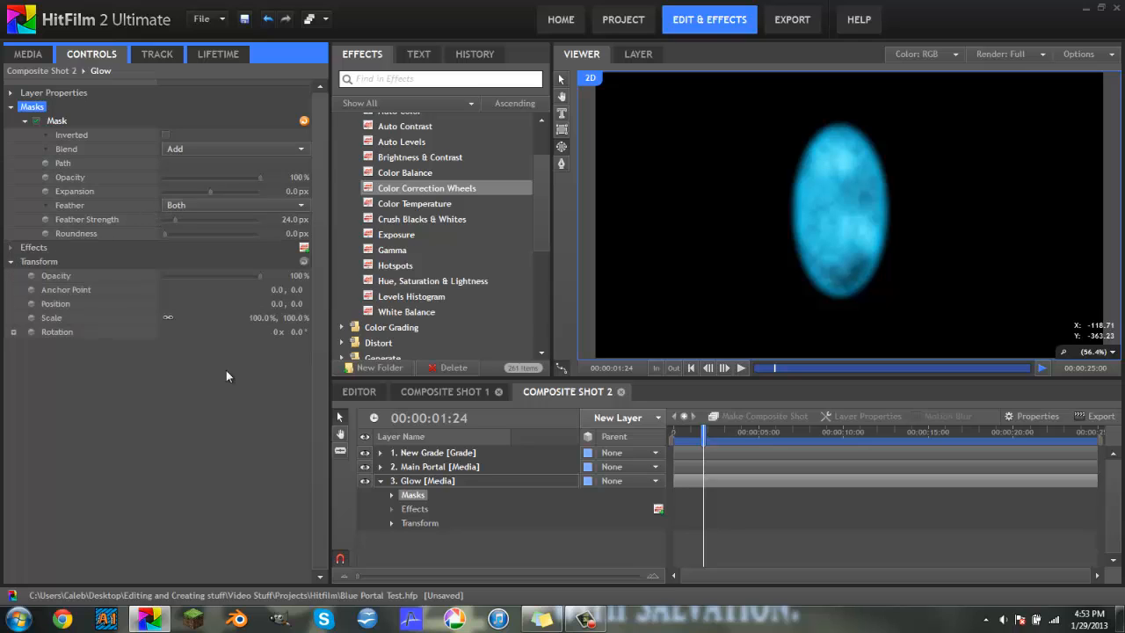
mouse_move(250, 317)
mouse_down()
mouse_move(305, 303)
mouse_move(269, 317)
mouse_up()
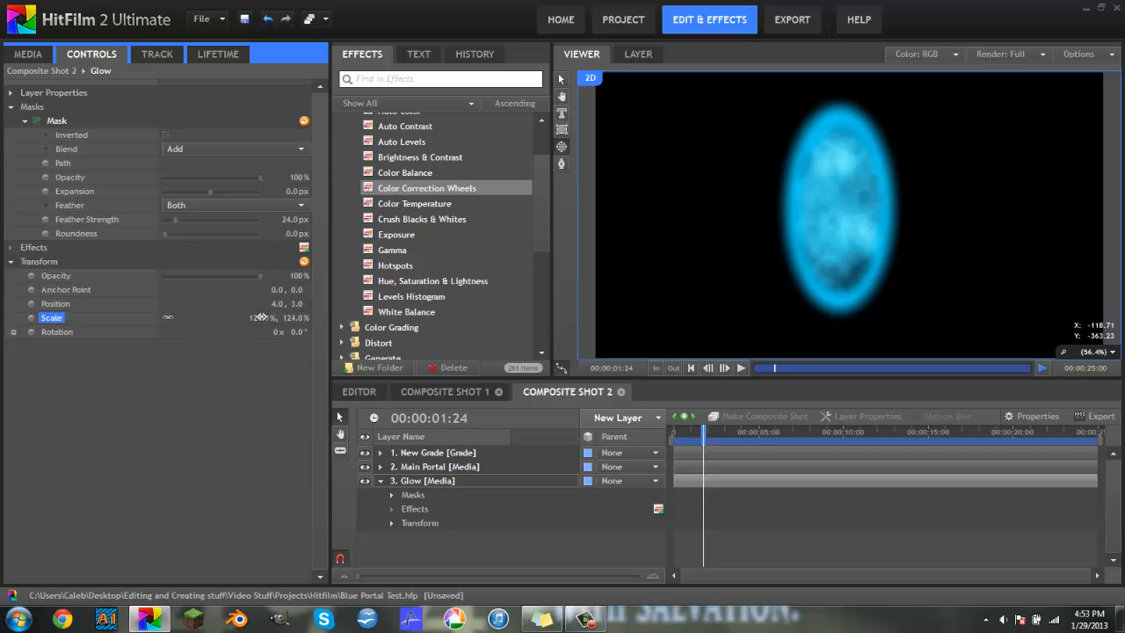
click(248, 441)
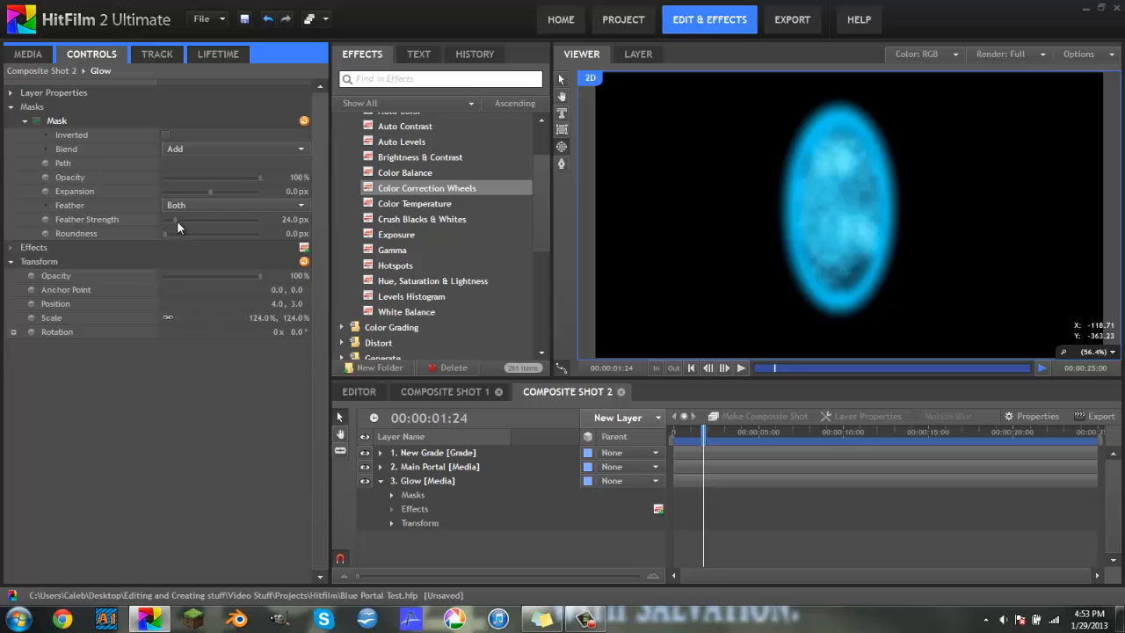
Set the Glow mask's Feather Strength to 38.0 px and return to the first frame
drag(177, 220, 180, 217)
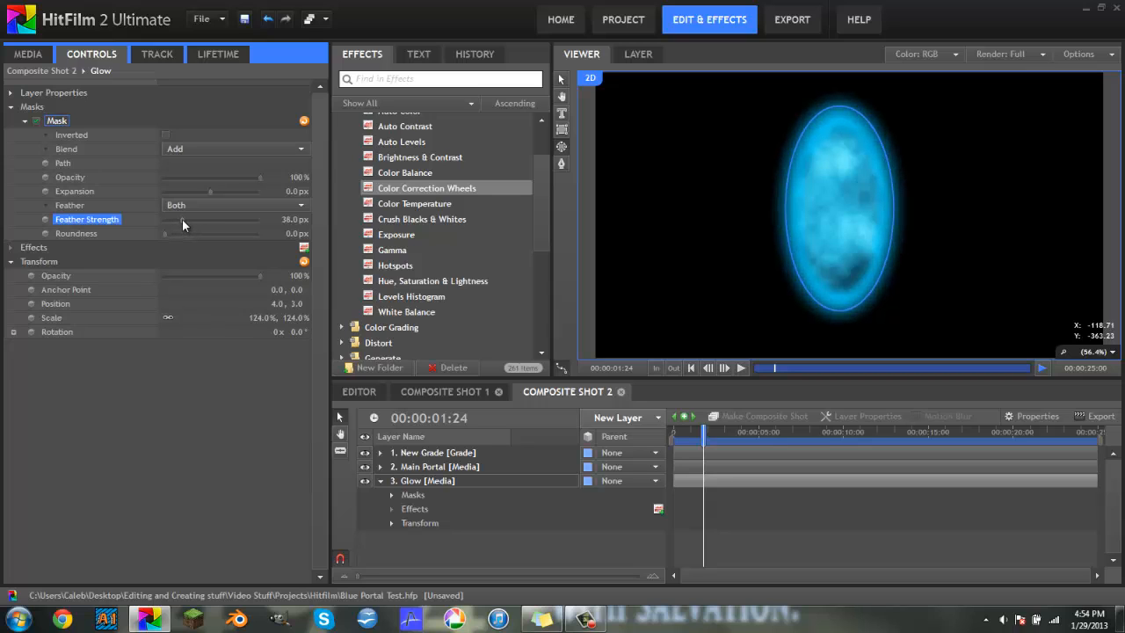
drag(704, 434, 614, 436)
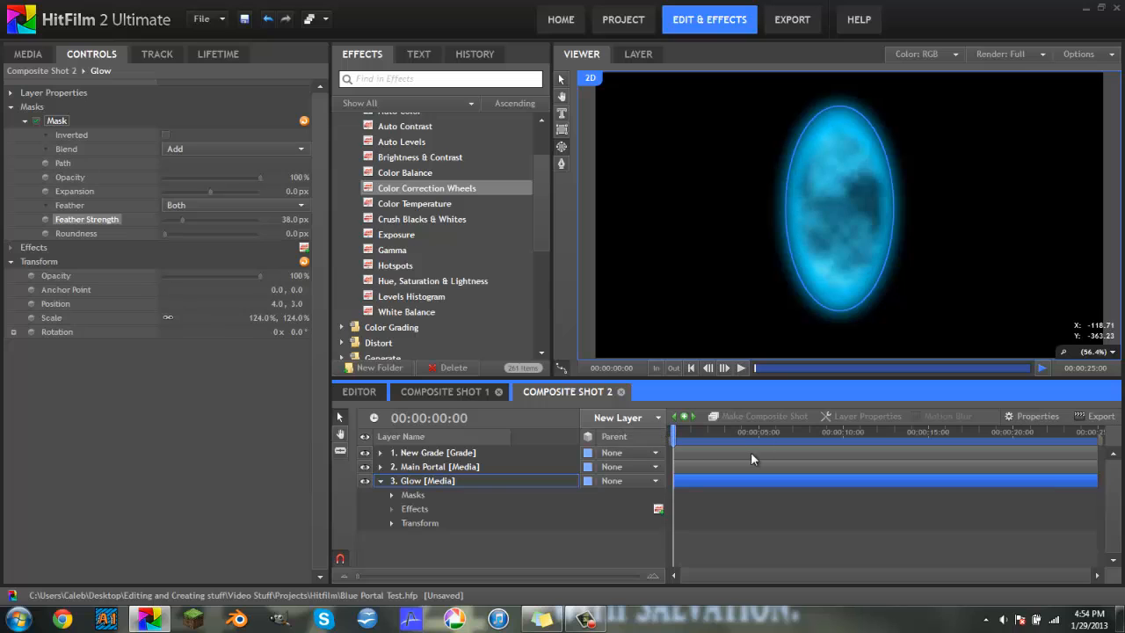
click(432, 480)
click(381, 482)
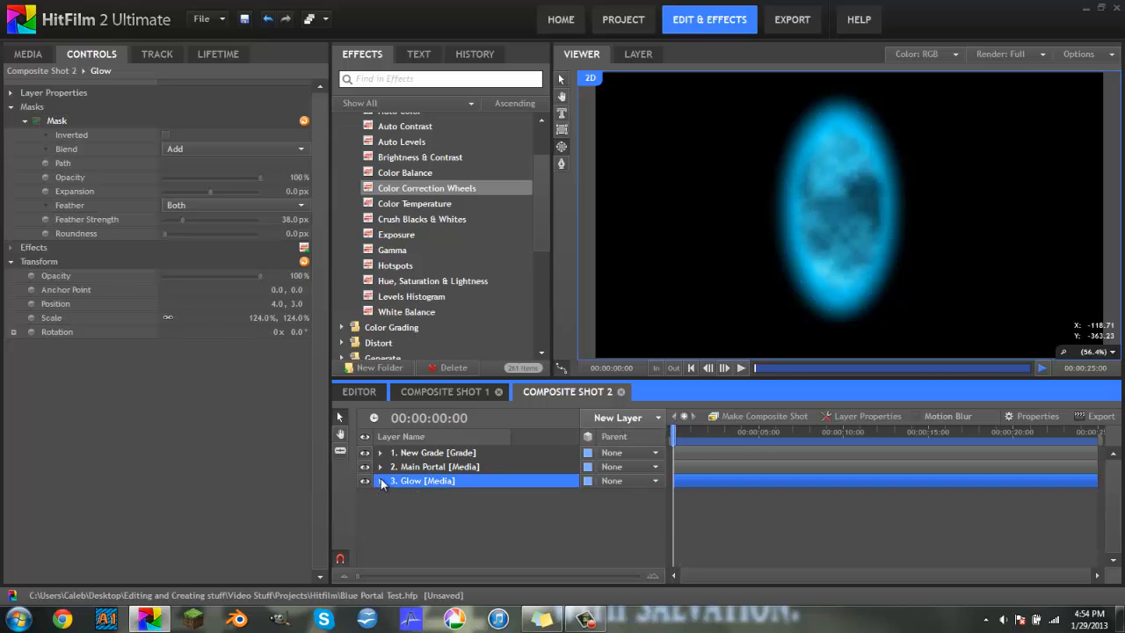
Set the Main Portal mask's Feather Strength to 32.0 px
click(431, 466)
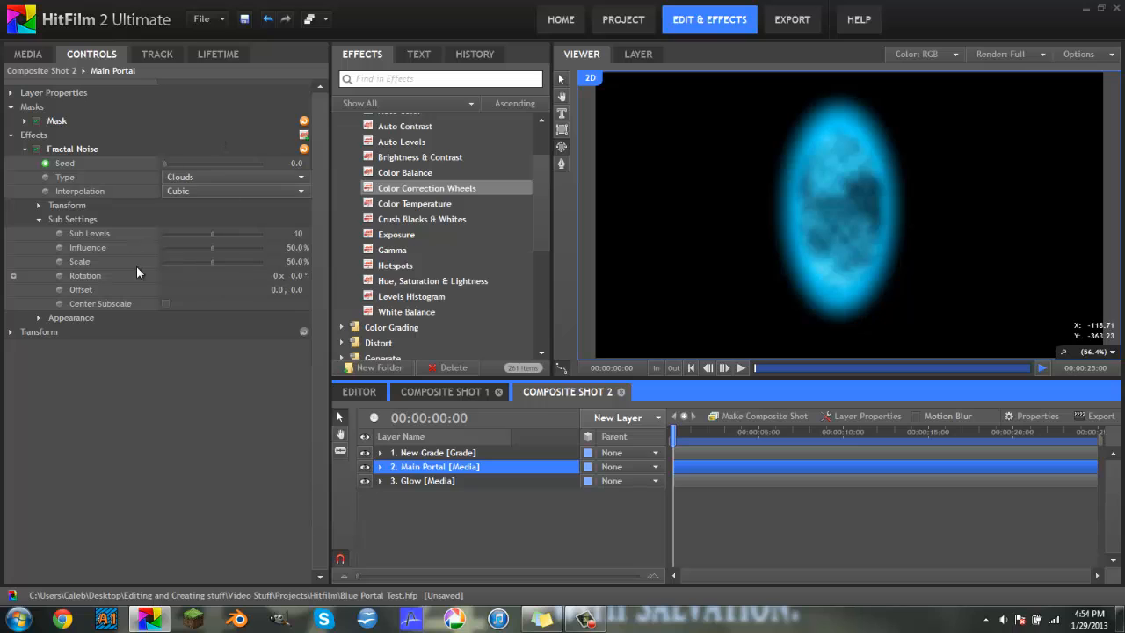
click(30, 124)
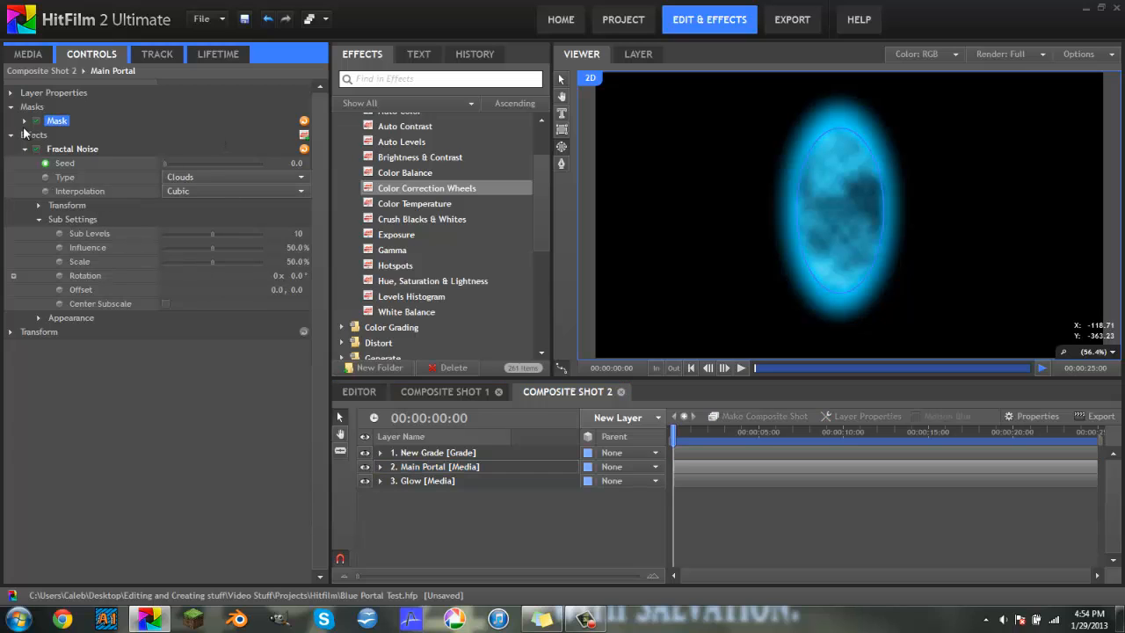
click(24, 122)
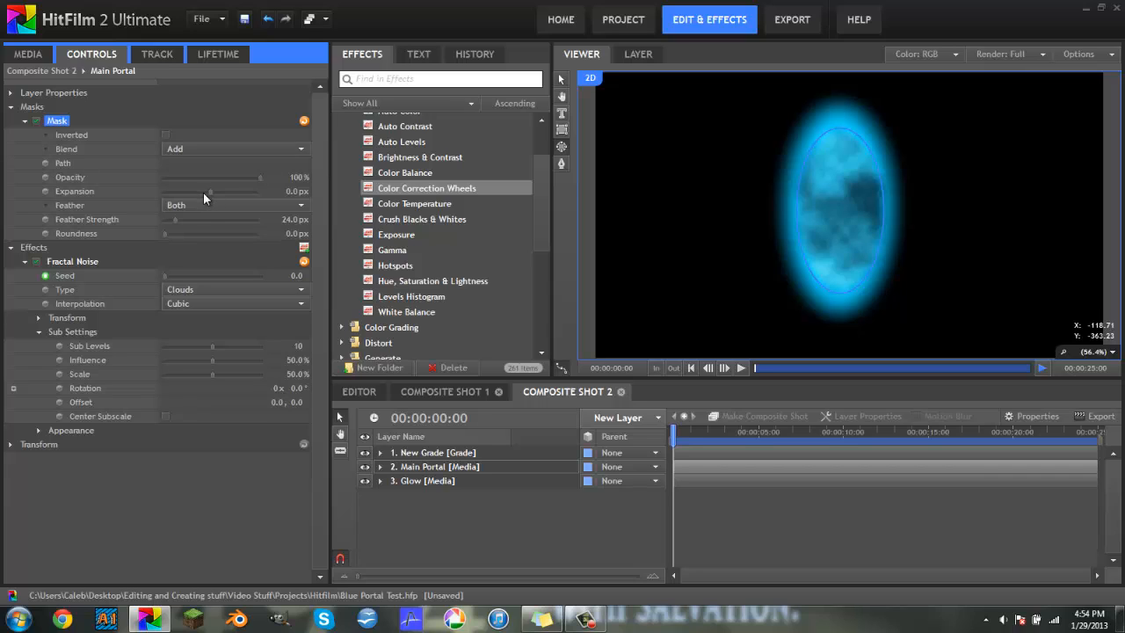
click(174, 223)
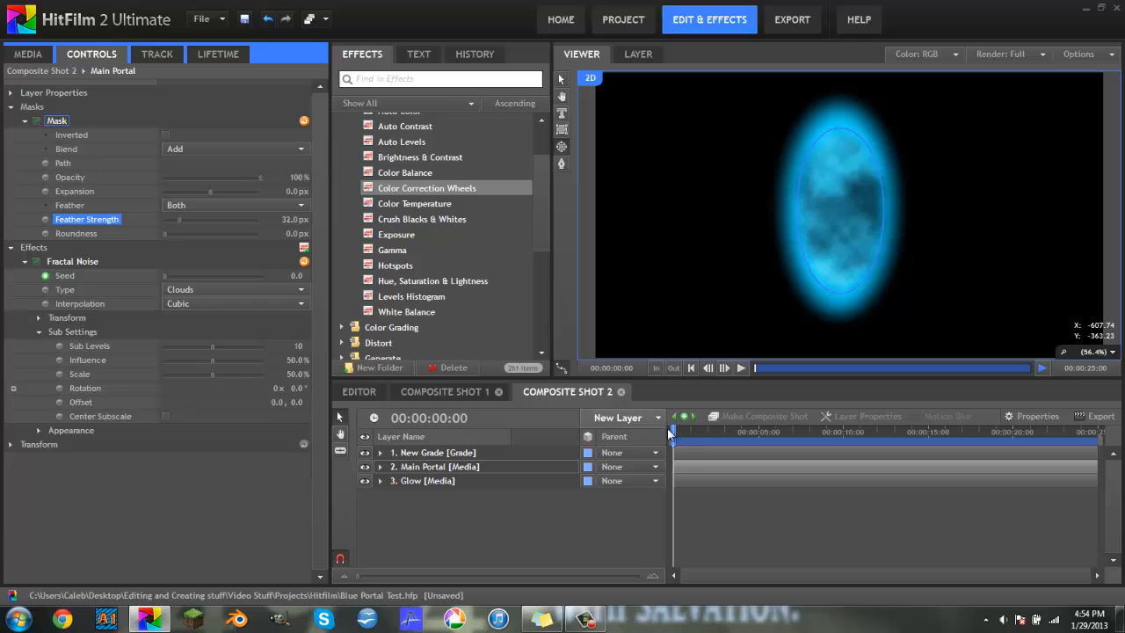
Reduce the Glow layer's scale to 118.0% and set its position to 11.0, 3.0
click(468, 477)
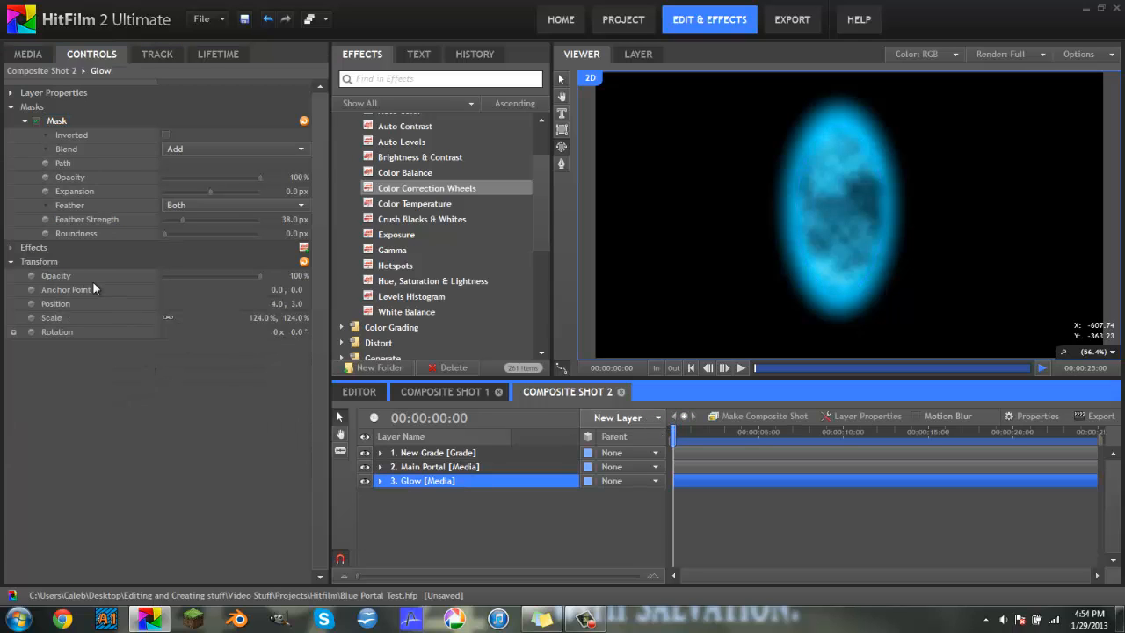
drag(261, 318, 278, 303)
click(259, 319)
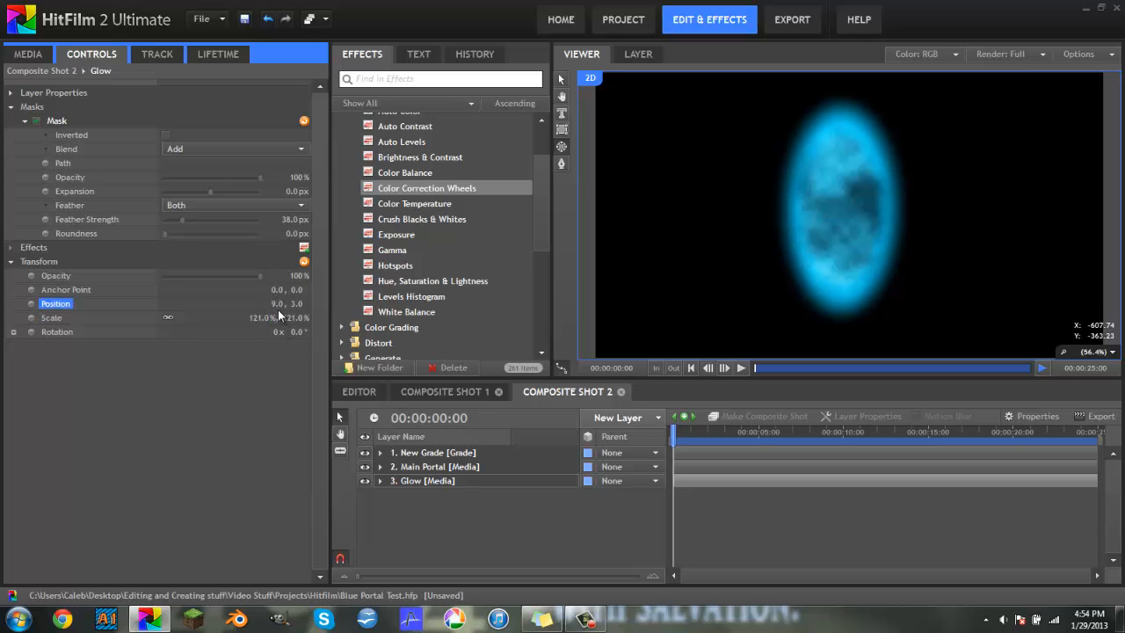
drag(278, 309, 268, 319)
click(275, 308)
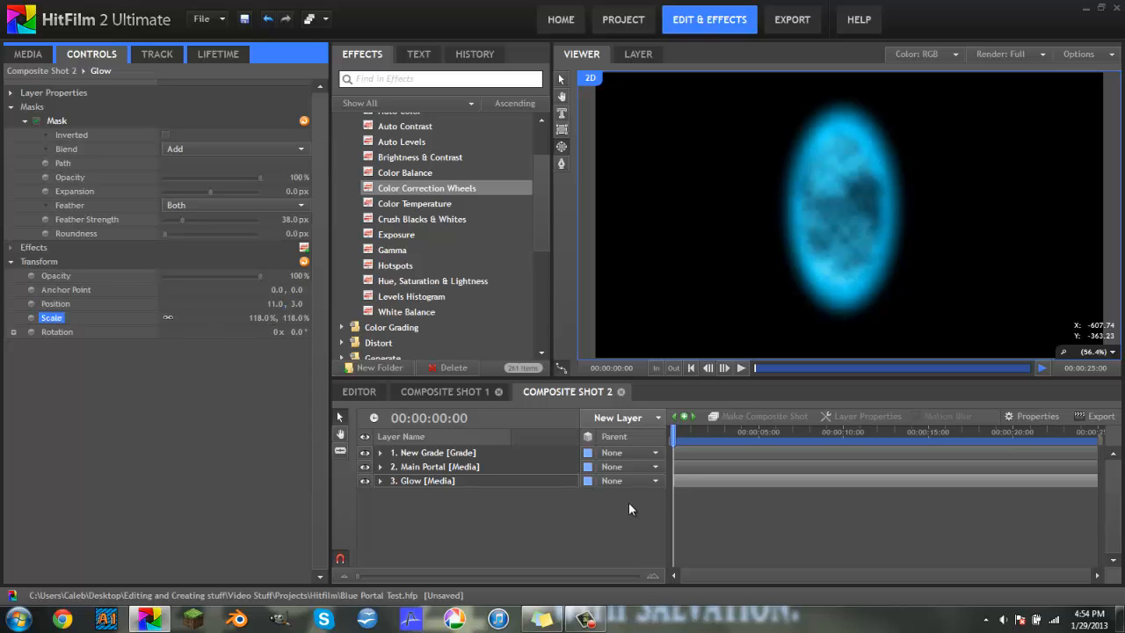
Play the composite briefly to check the glow around the portal, and return to the first frame
click(741, 369)
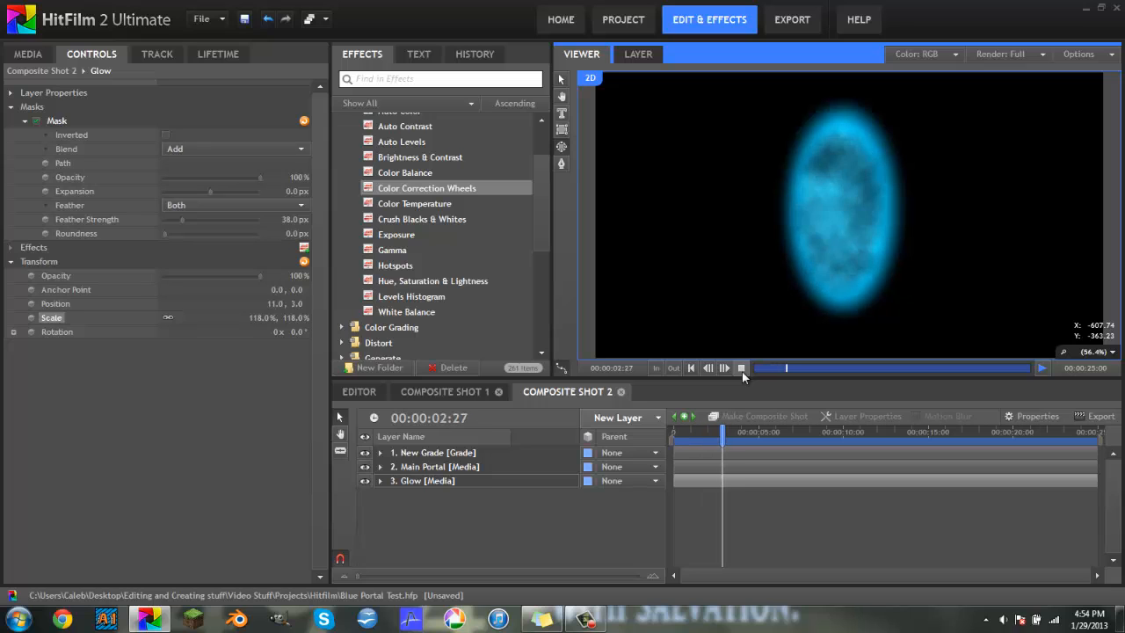
click(742, 369)
drag(733, 433, 651, 433)
Scale the Main Portal layer uniformly to 108.0% and set its position to 1.0, 0.0
click(460, 466)
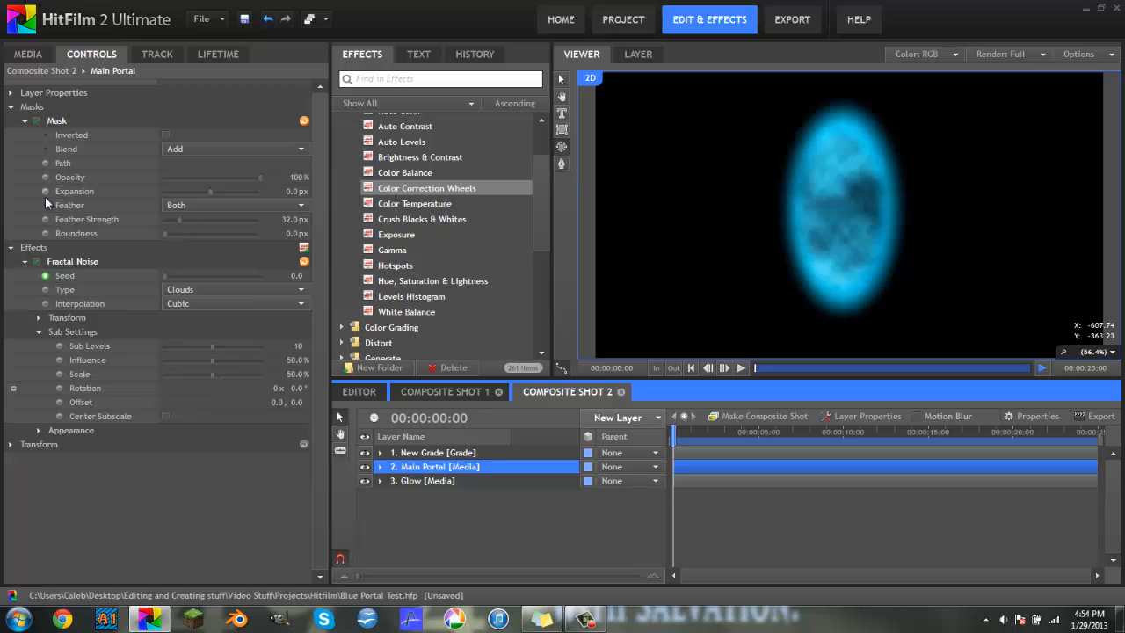
click(8, 447)
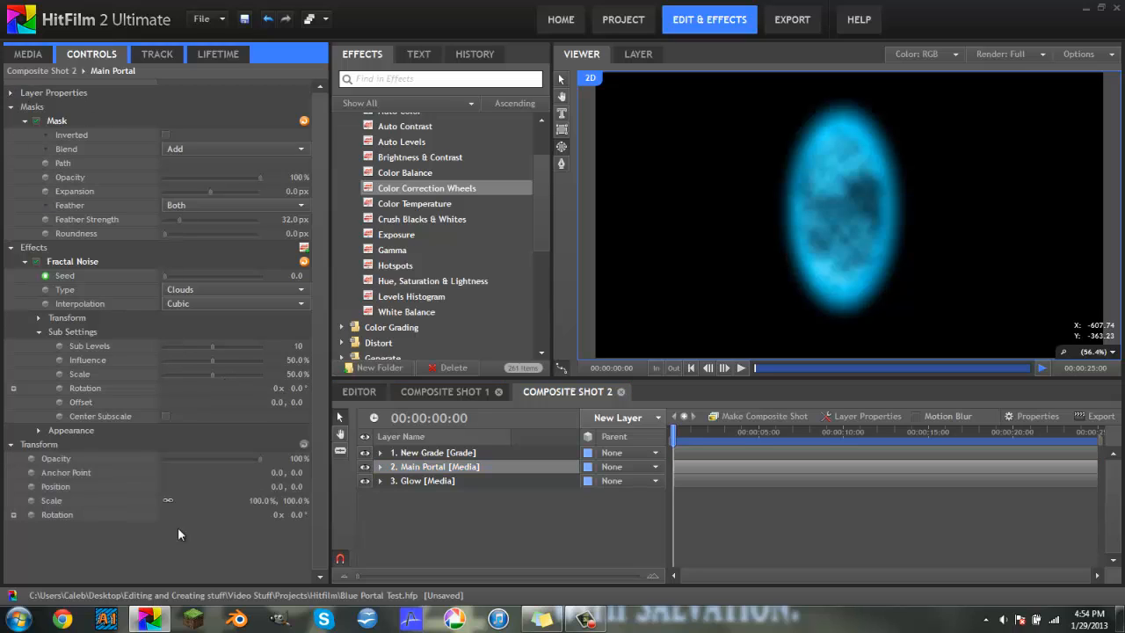
click(434, 468)
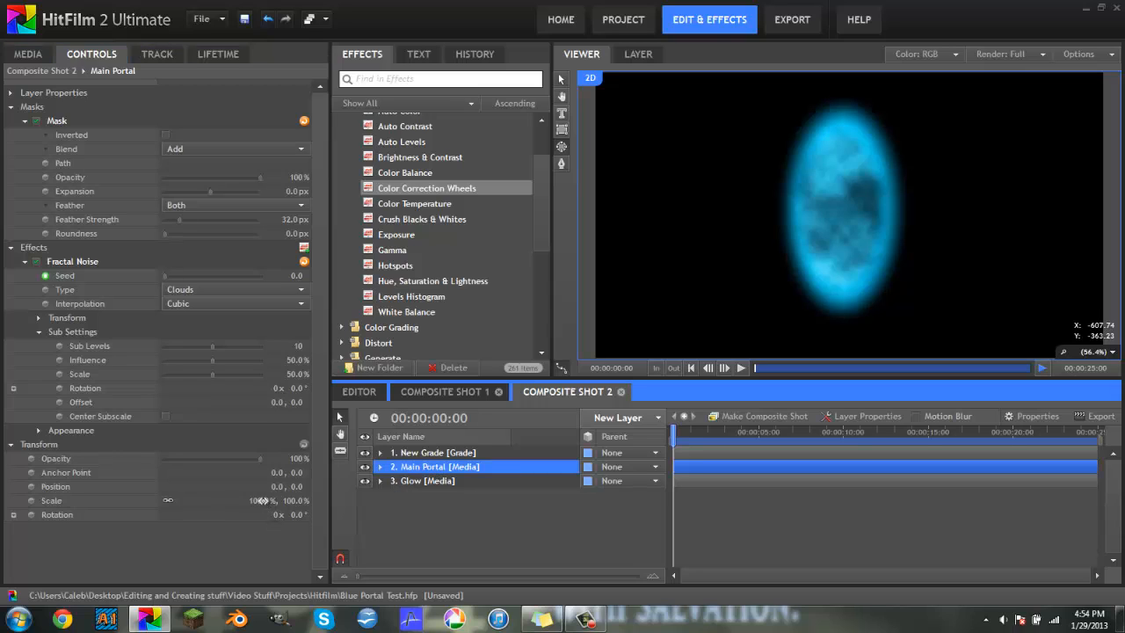
drag(260, 500, 263, 500)
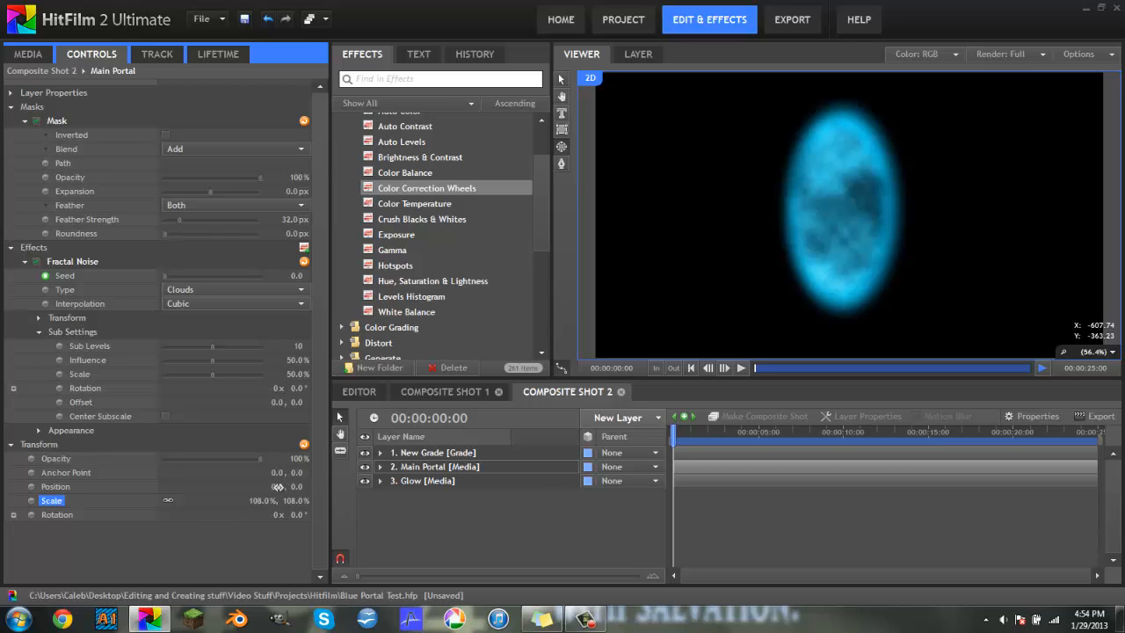
drag(277, 486, 277, 486)
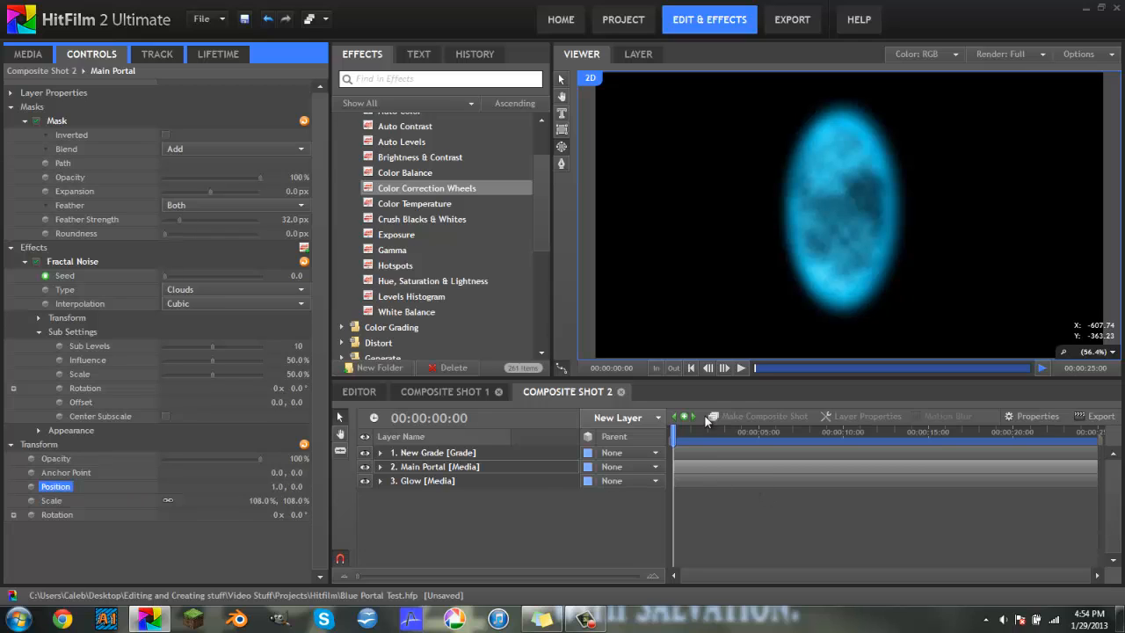
Center the Main Portal in the glow at position 6.0, 0.0, checking with short playbacks, and return to the first frame
click(744, 369)
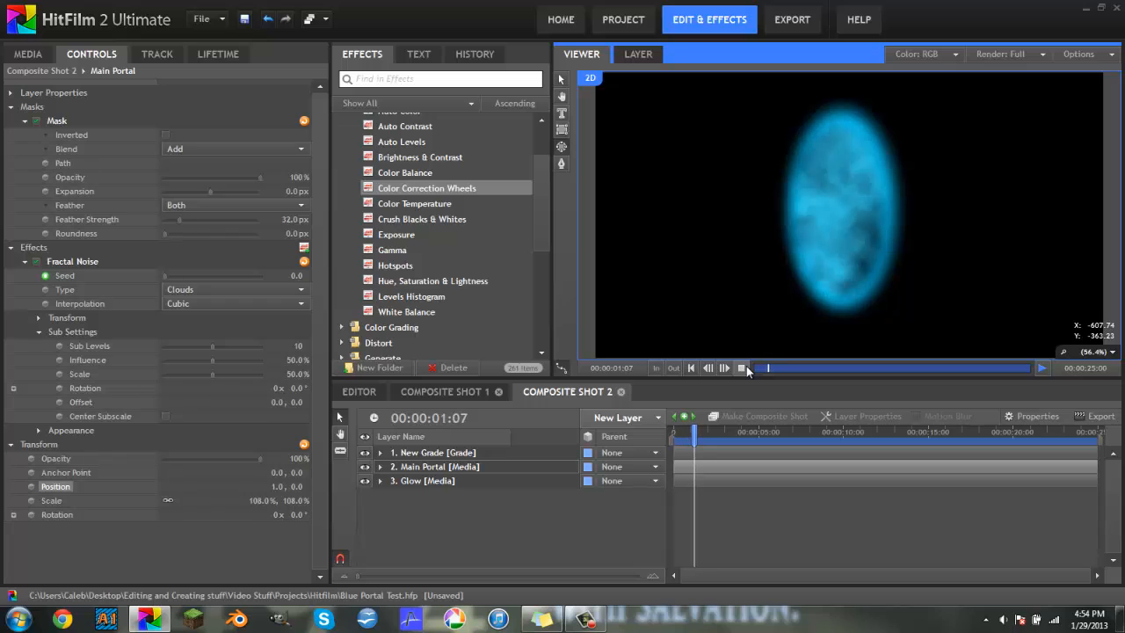
click(743, 368)
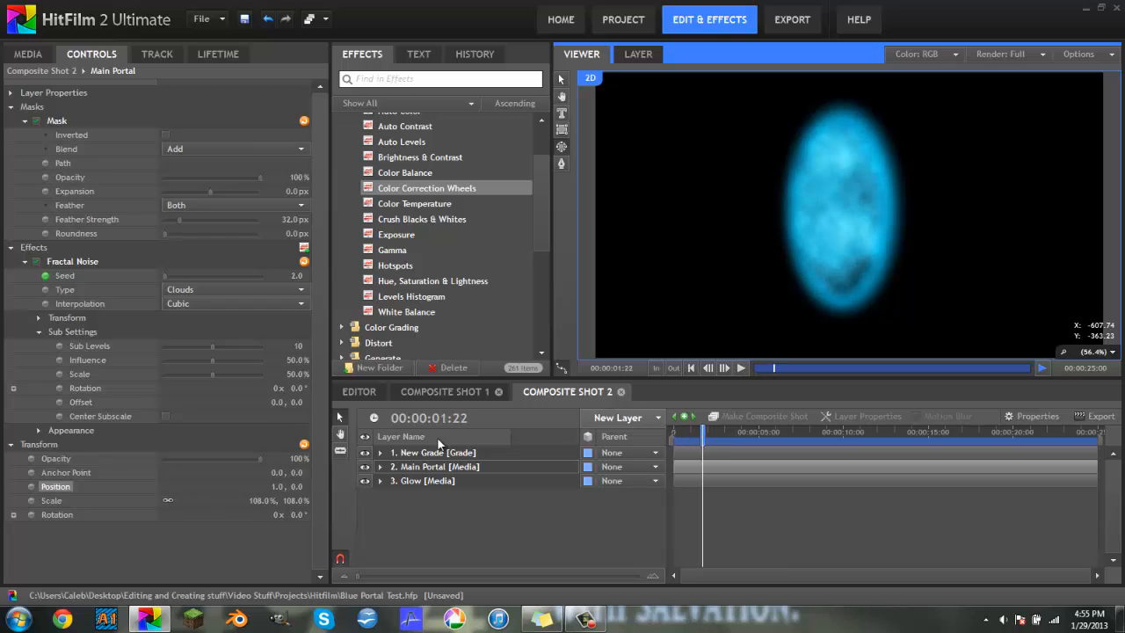
click(277, 486)
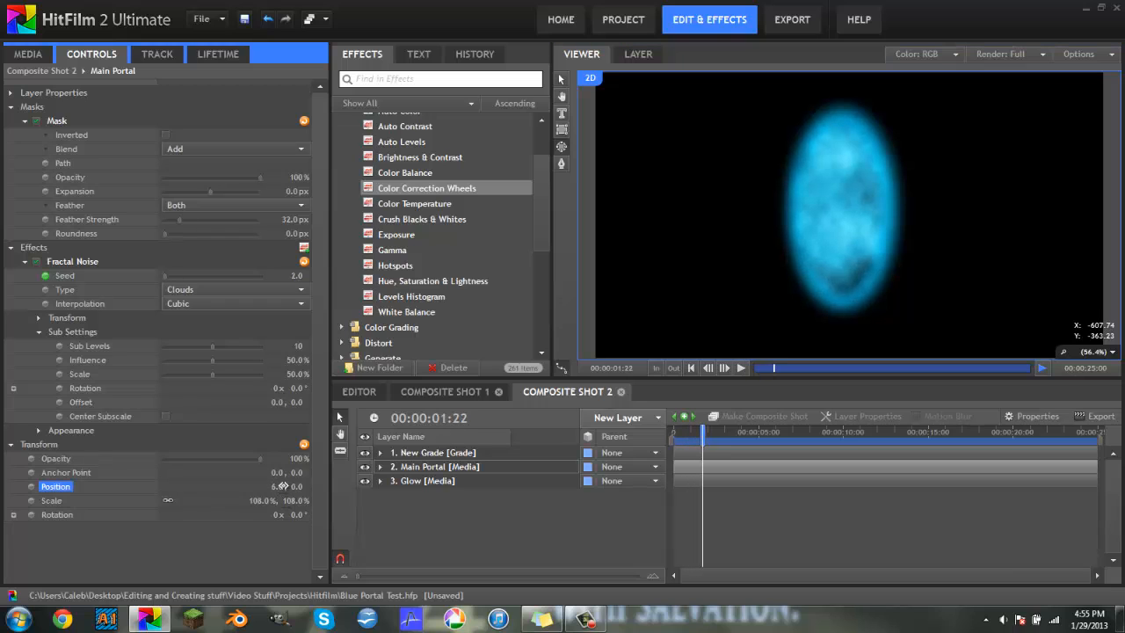
click(298, 486)
click(742, 369)
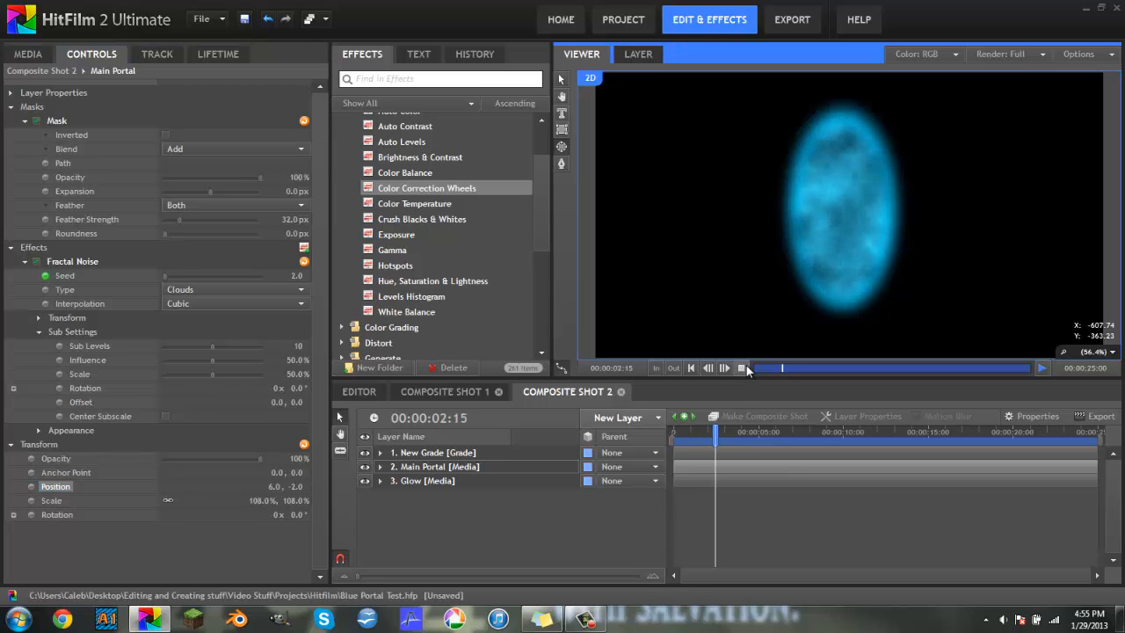
click(297, 488)
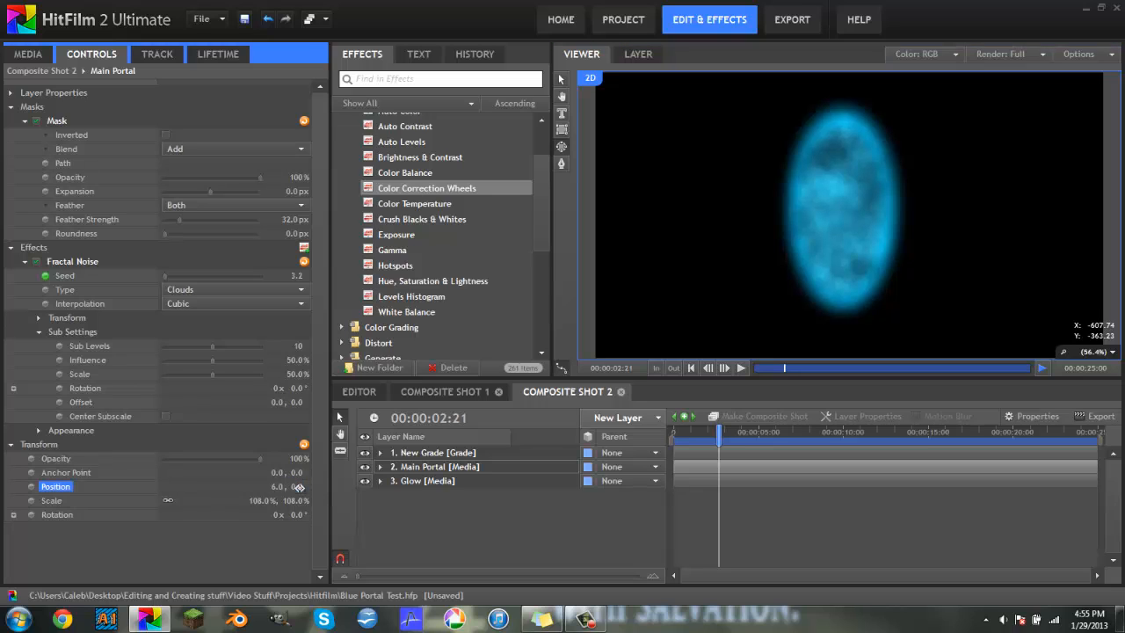
drag(719, 432, 598, 450)
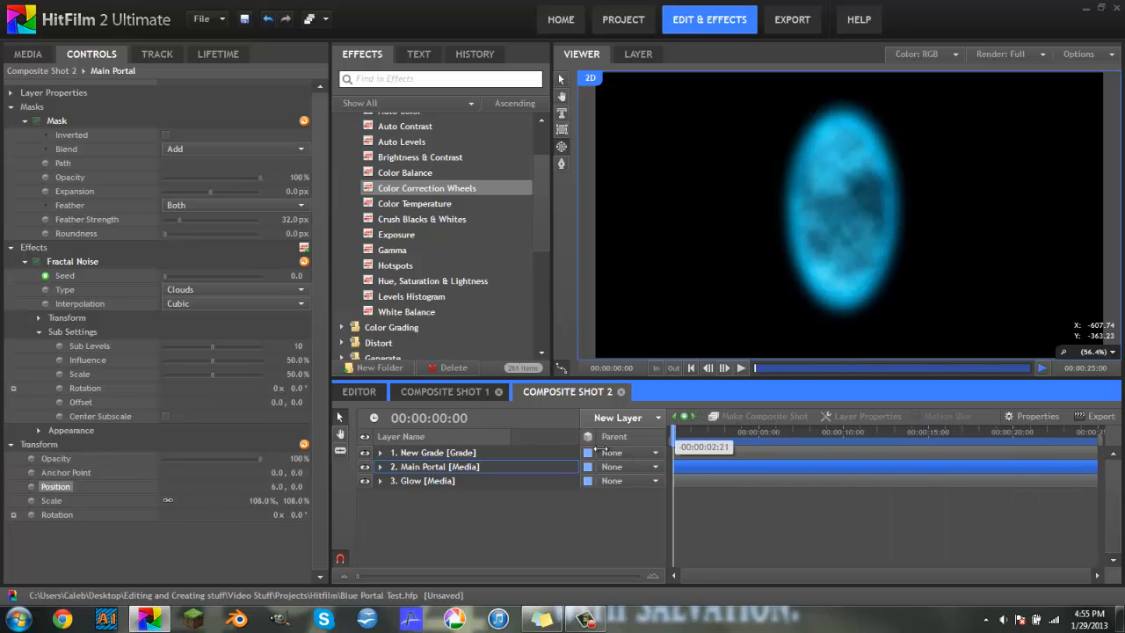
Close the Composite Shot 1 timeline, keeping Composite Shot 2 open
click(447, 396)
click(580, 392)
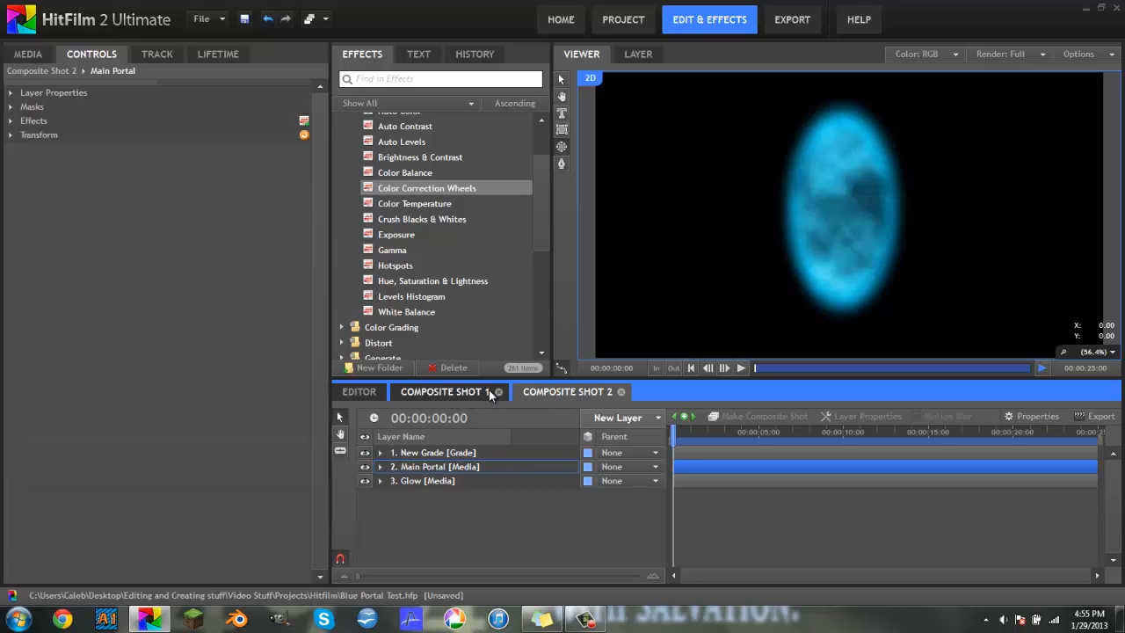
click(498, 392)
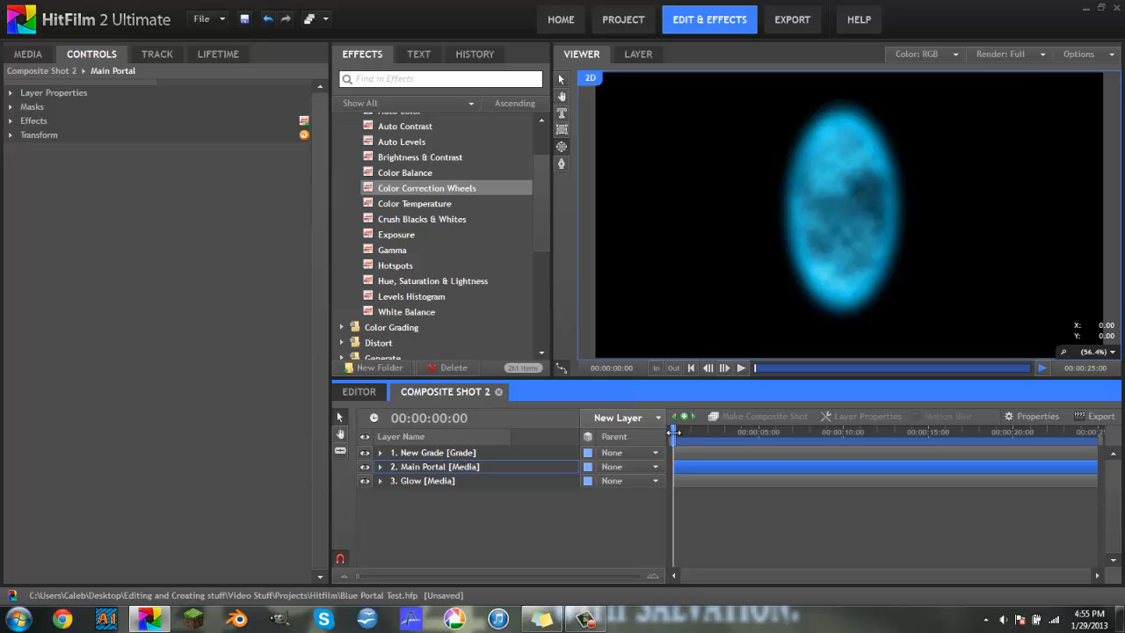
Scrub through the portal animation, return to the first frame and look over the project media
drag(673, 432, 946, 440)
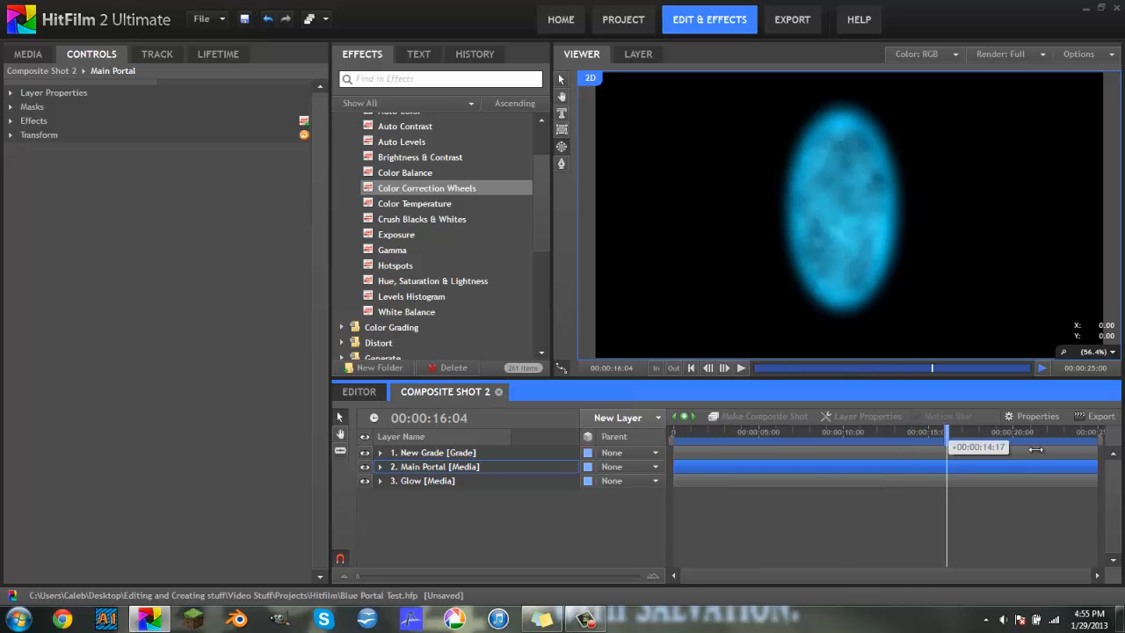
drag(1036, 449, 655, 431)
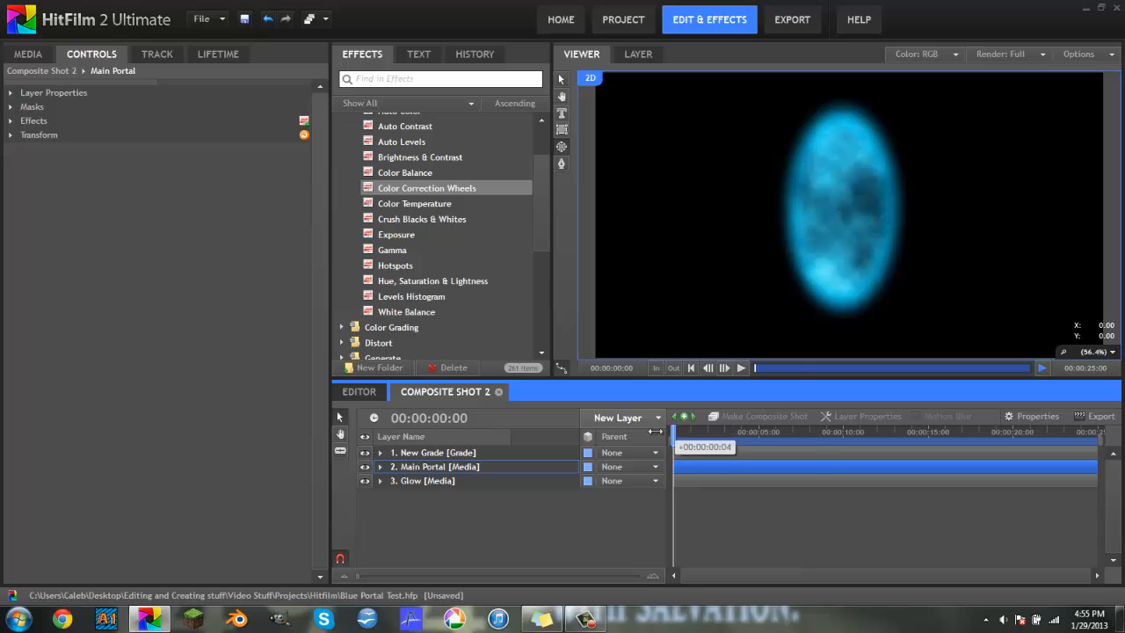
click(27, 55)
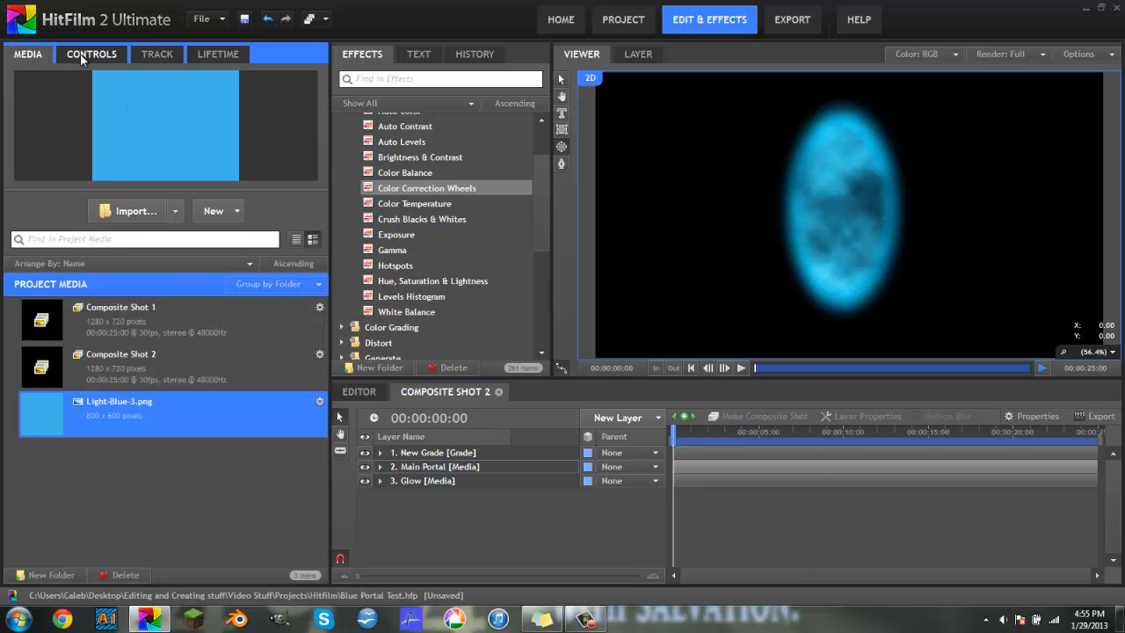
click(88, 55)
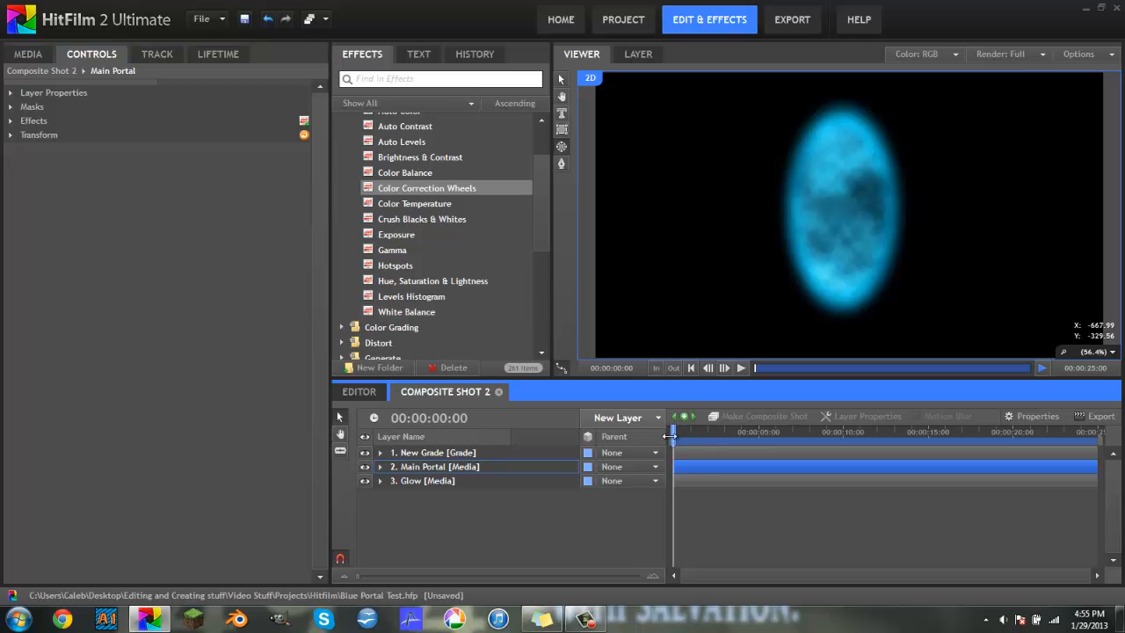
Select the Main Portal layer and reveal its transform properties, staying on the first frame
click(457, 468)
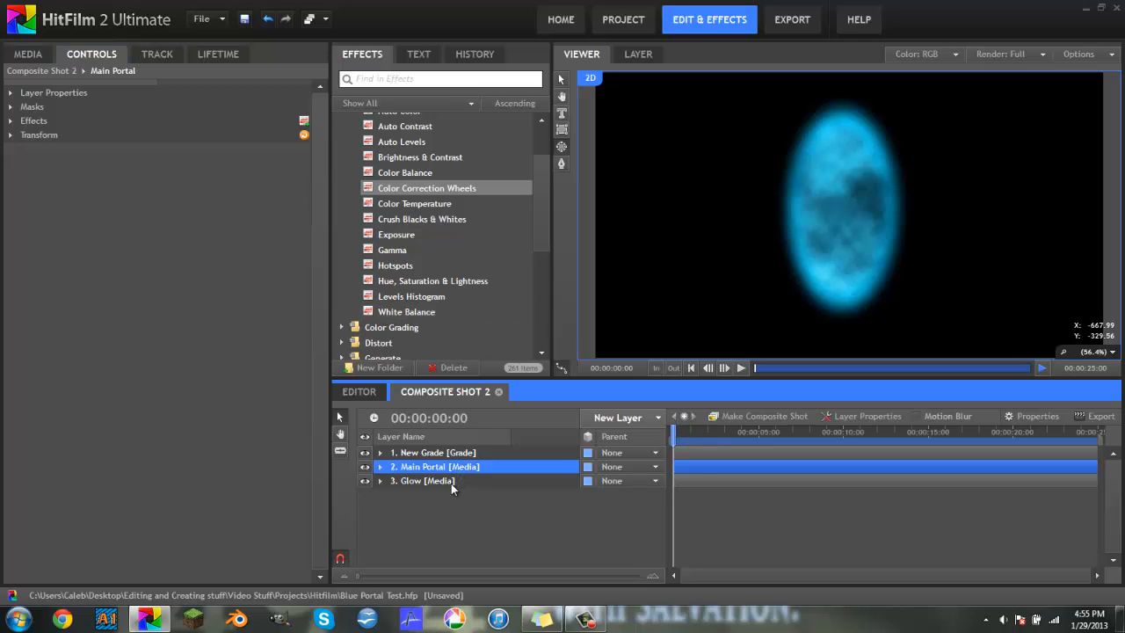
click(11, 137)
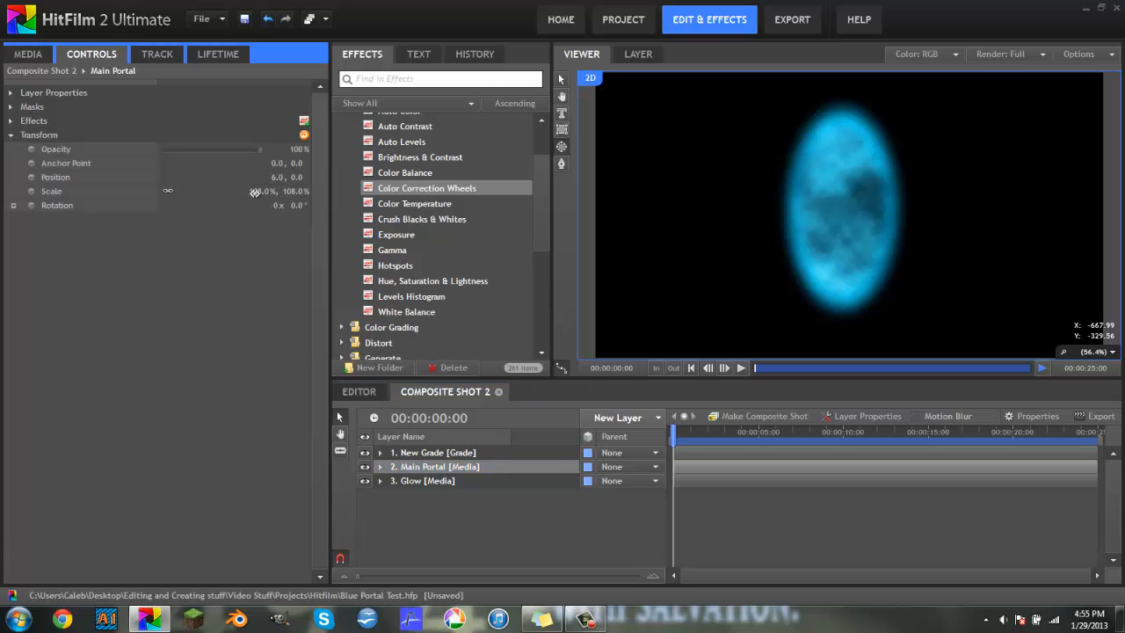
click(668, 438)
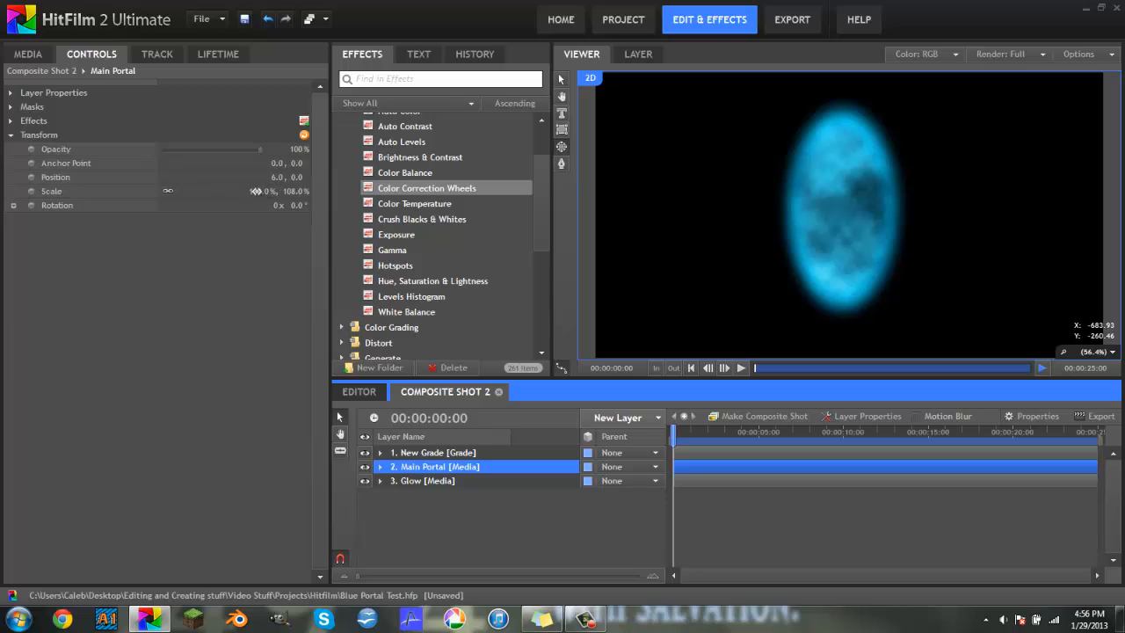
Try to animate the Main Portal's growth by setting its scale to 10.0% at the first frame and 108.0% at frame 5
click(255, 191)
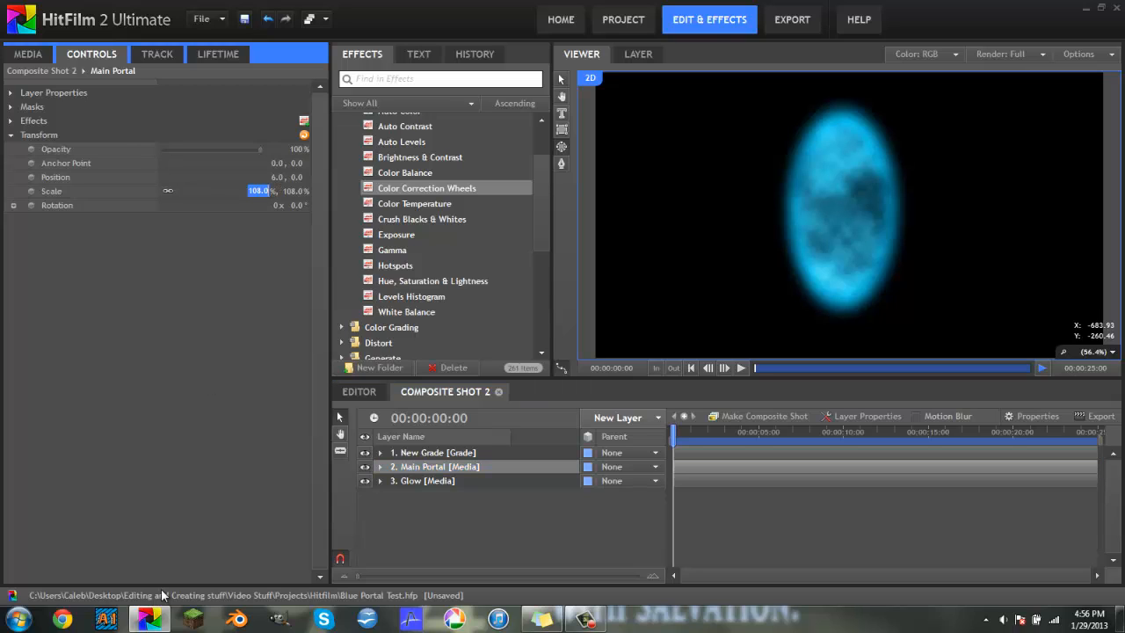
text(5:)
text(0)
key(Return)
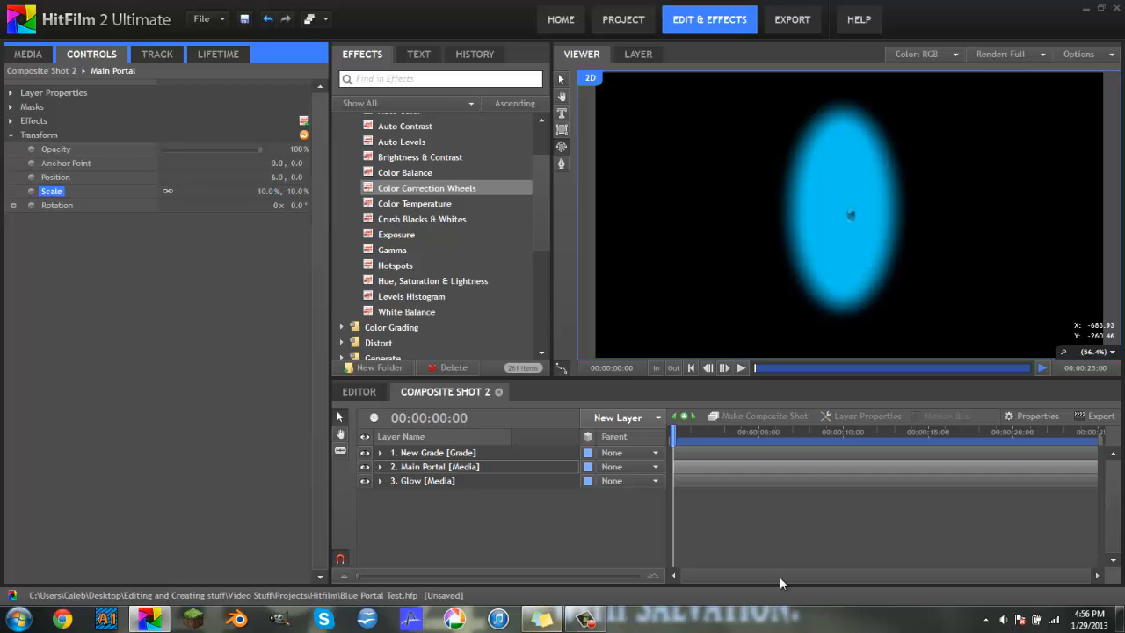
double_click(720, 370)
click(721, 370)
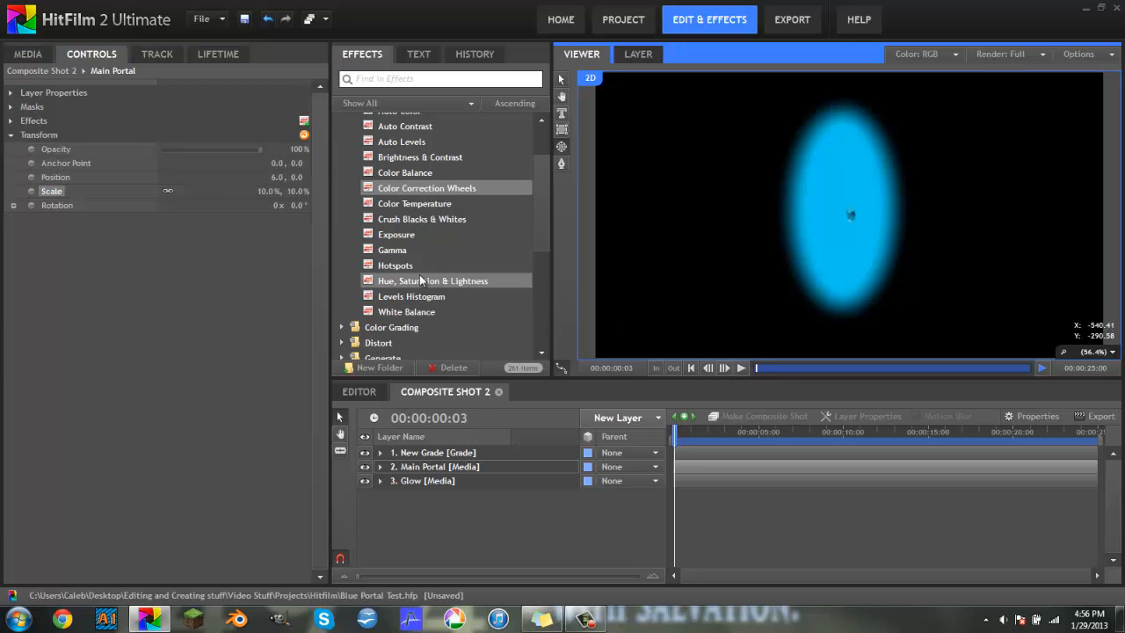
double_click(721, 373)
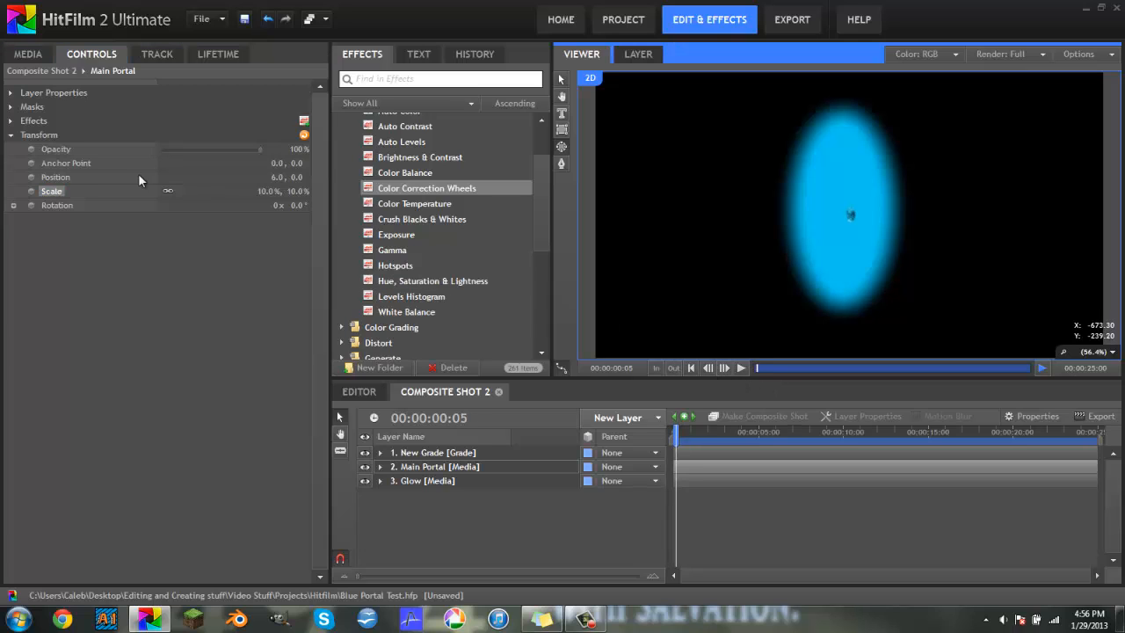
click(262, 191)
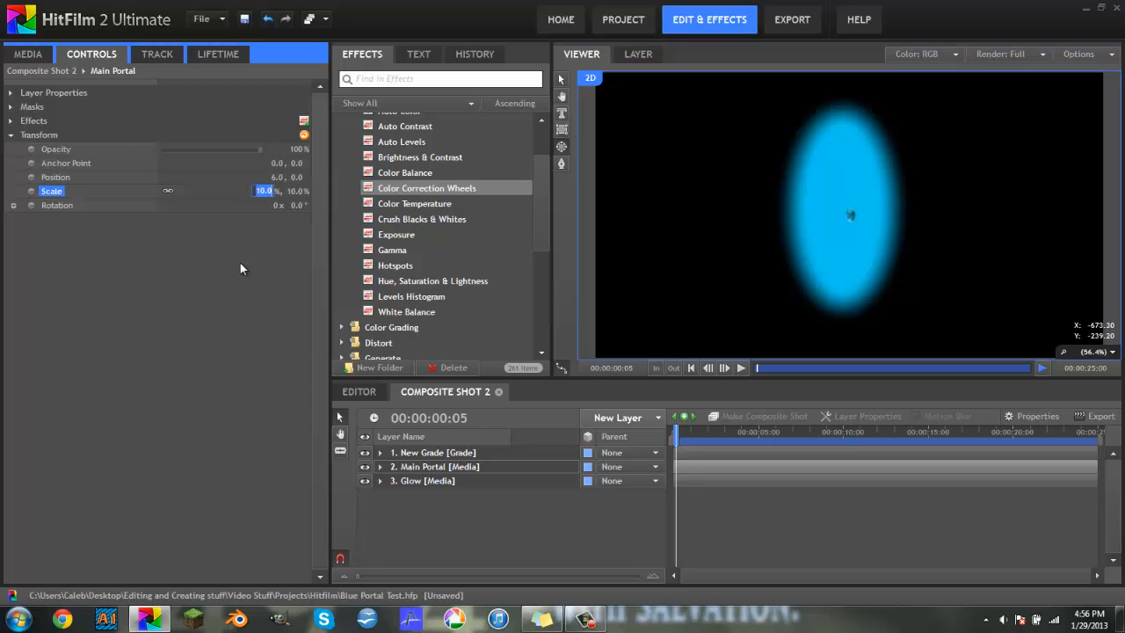
text(108)
key(Return)
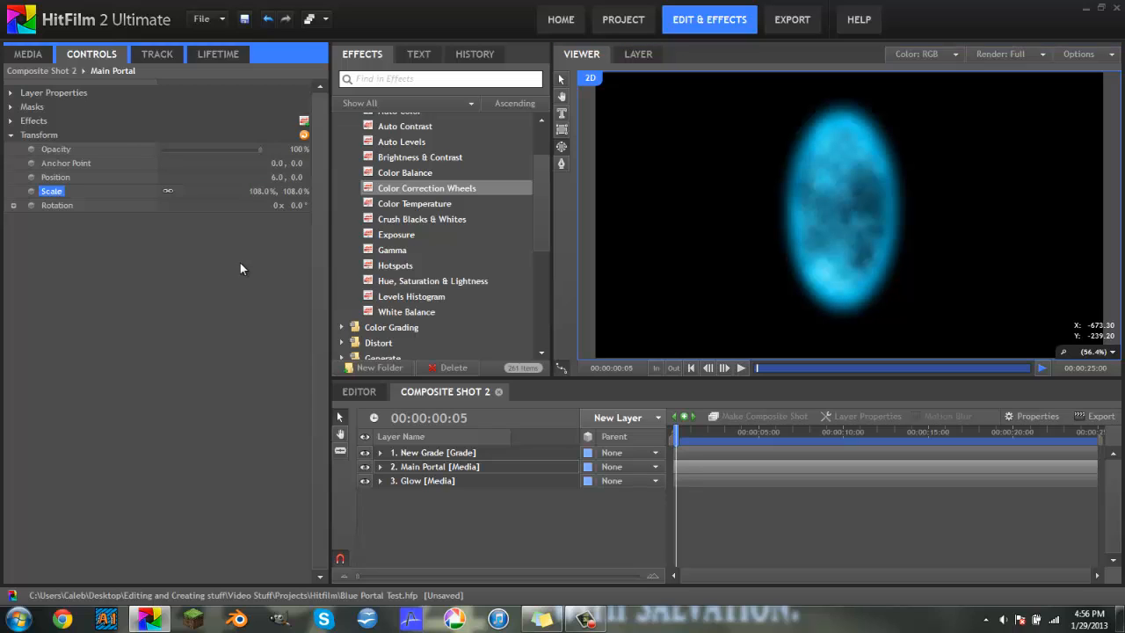
Turn on scale keyframing for the Main Portal at the first frame and set its scale to 5.0%
click(674, 437)
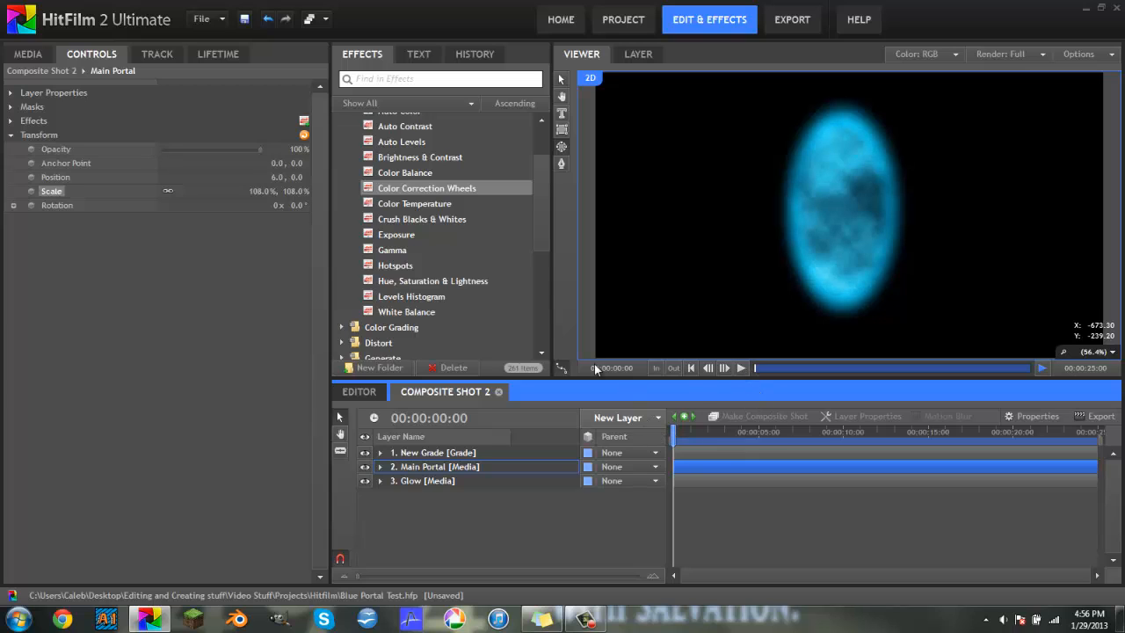
click(50, 190)
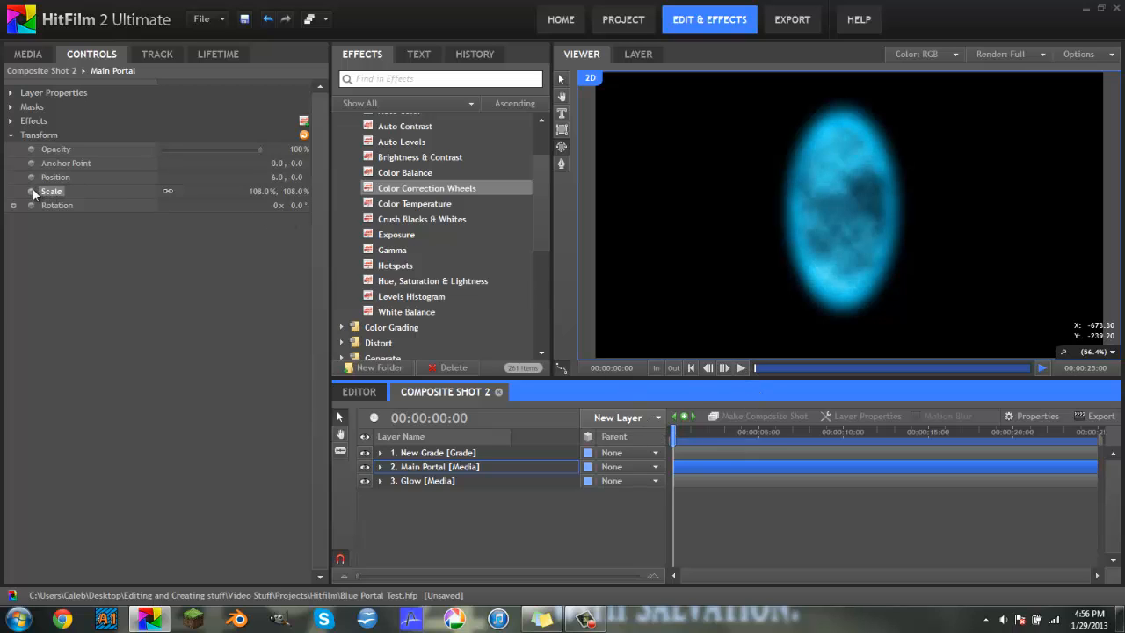
click(254, 191)
text(5)
key(Return)
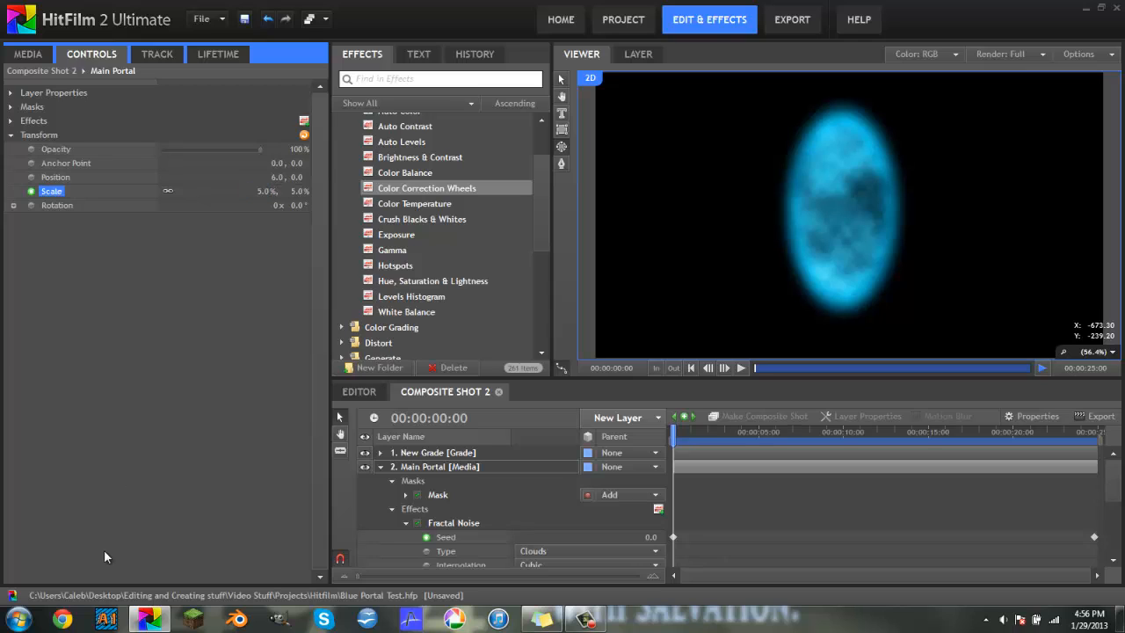
Advance to frame 5 and keyframe the Main Portal's scale at 108.0% in both dimensions
click(724, 369)
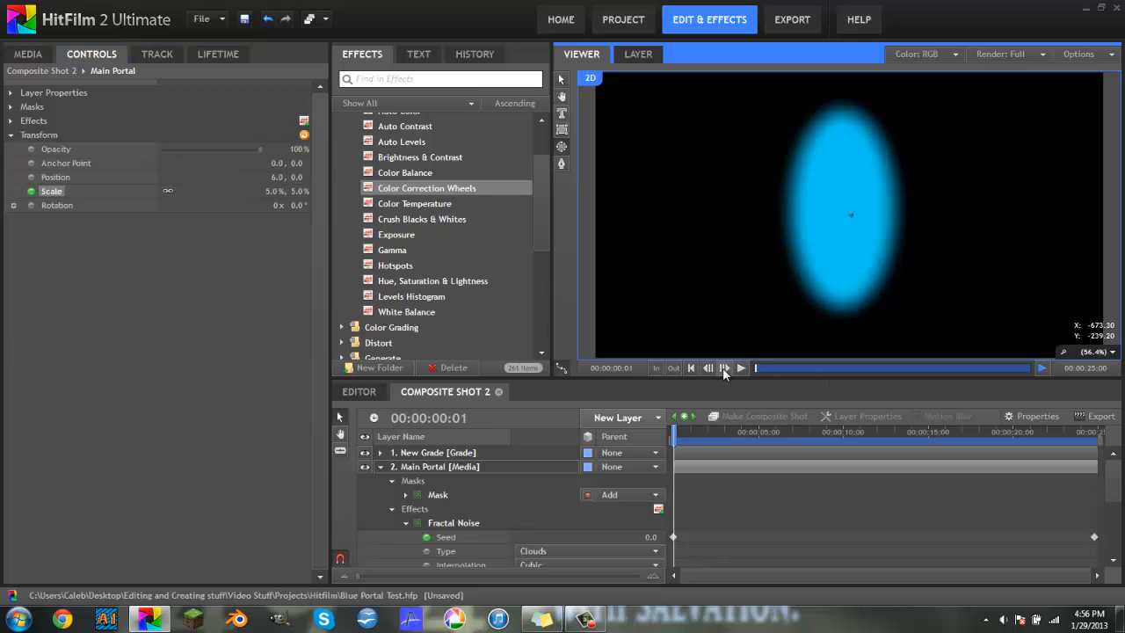
click(723, 368)
click(723, 368)
click(723, 368)
click(723, 368)
click(297, 190)
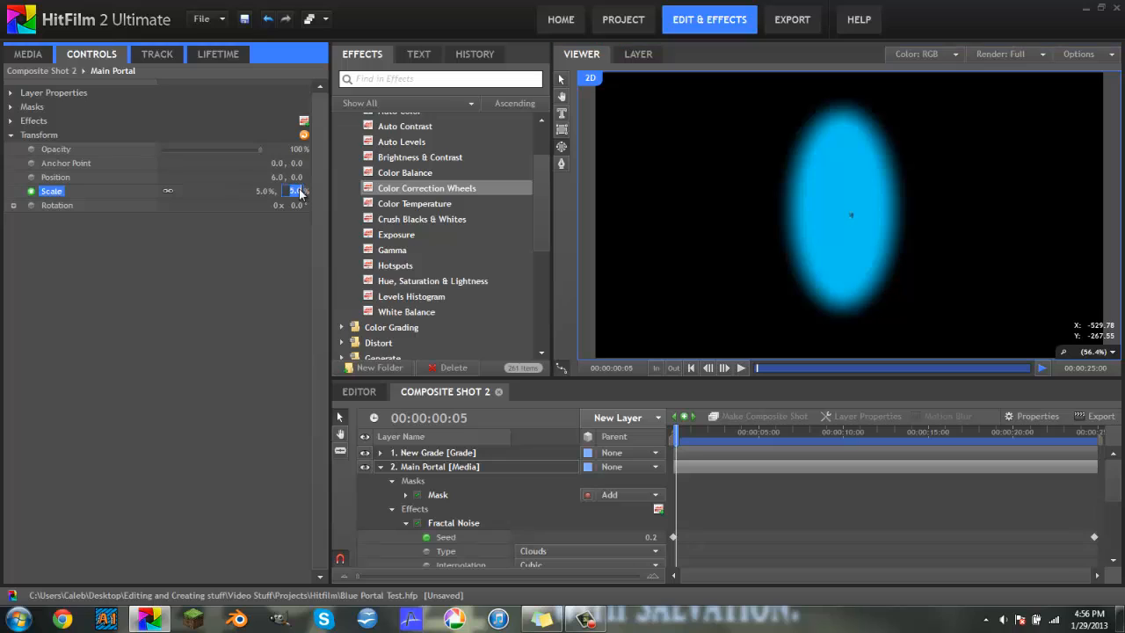
text(108)
key(Return)
click(297, 190)
text(108)
key(Return)
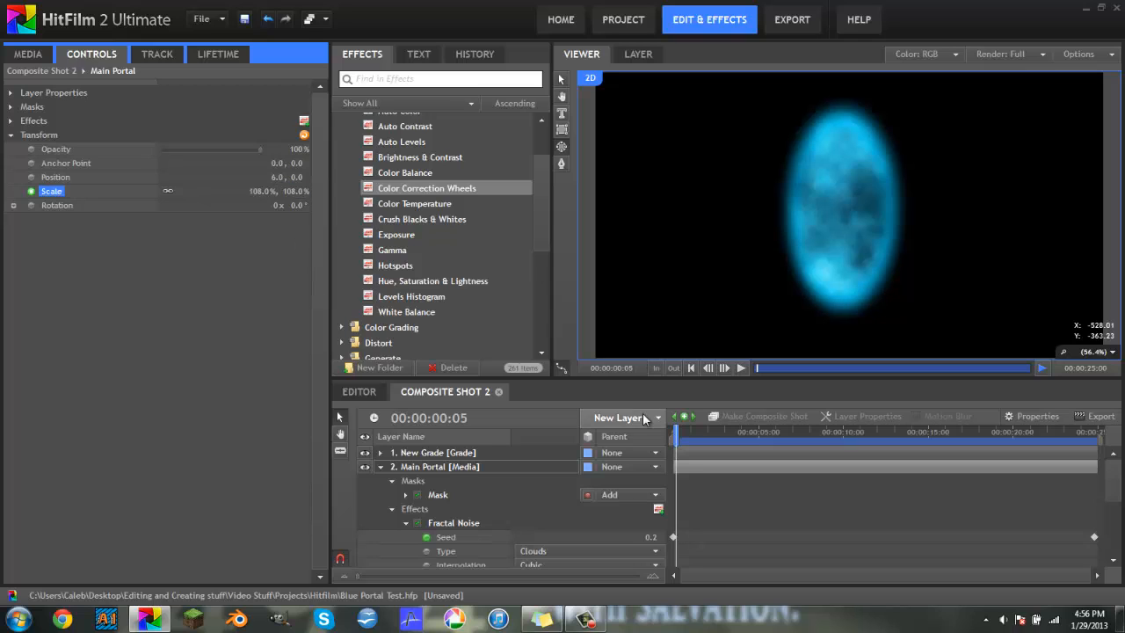
Turn on position keyframing for the Main Portal at the first frame and set its position to -15.0, 0.0
drag(675, 432, 668, 437)
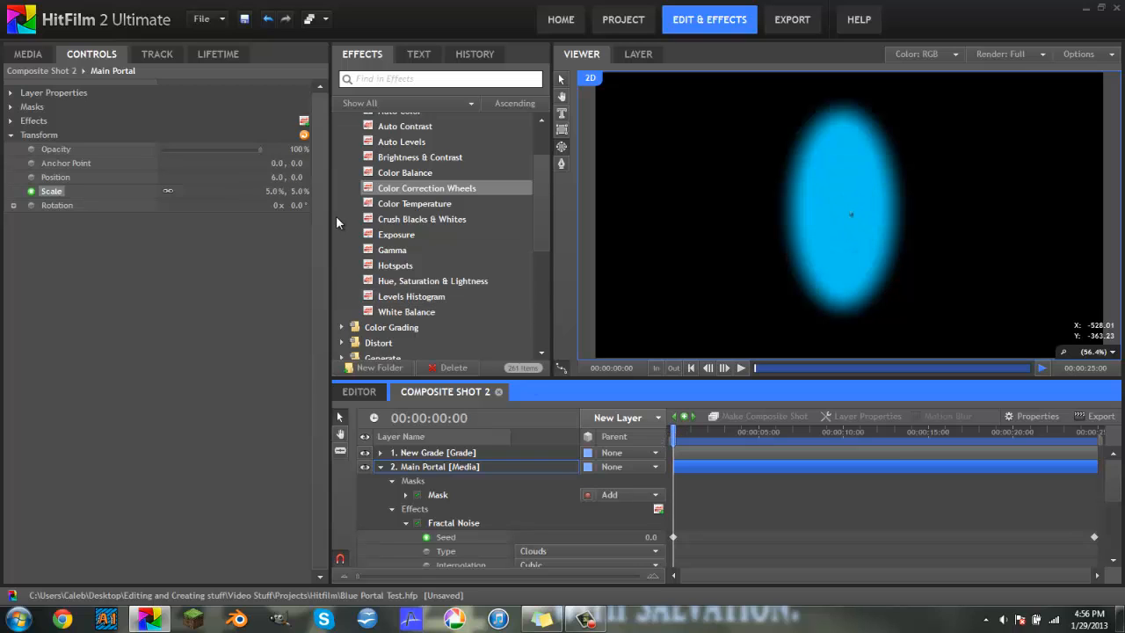
click(54, 177)
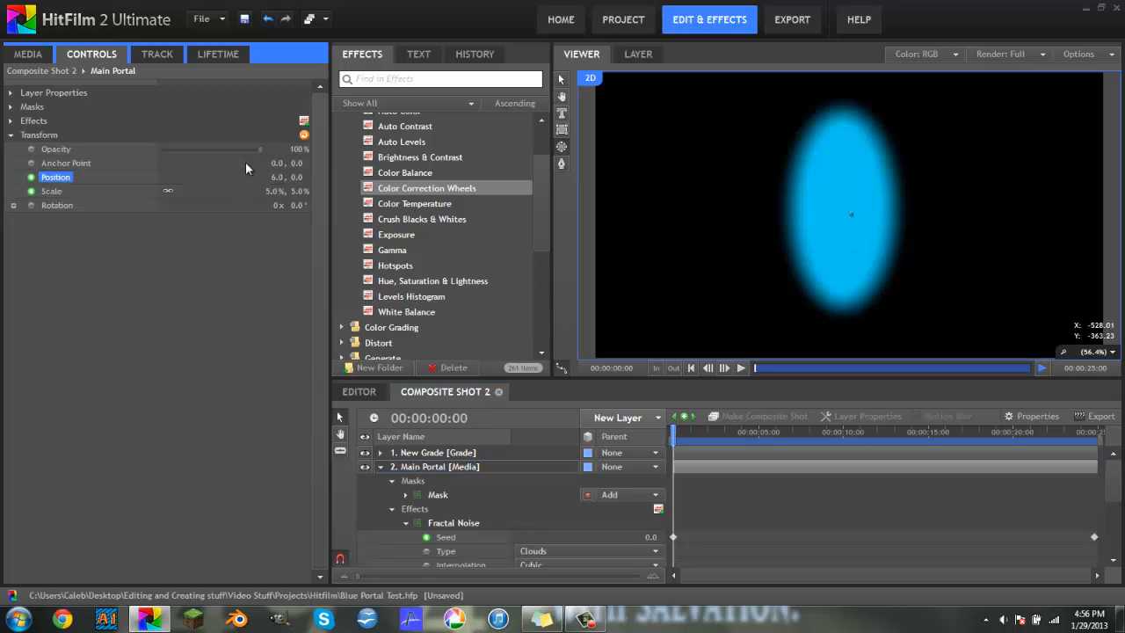
drag(271, 176, 248, 175)
Recenter the growing Main Portal at frame 1 by keyframing its position at -11.0, 0.0
click(724, 367)
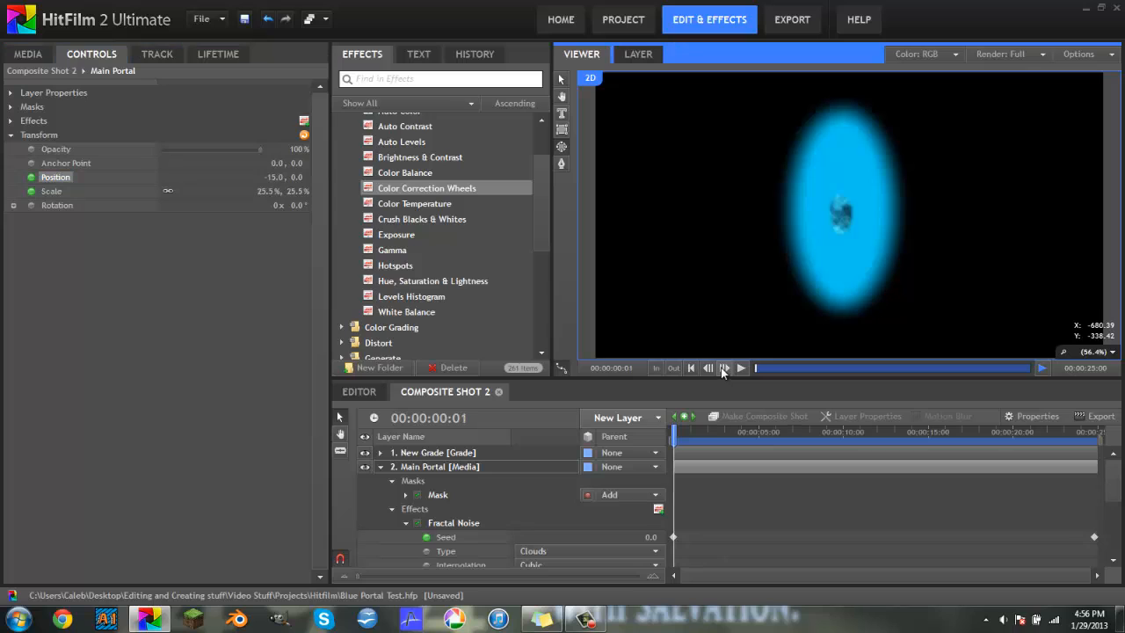
click(274, 177)
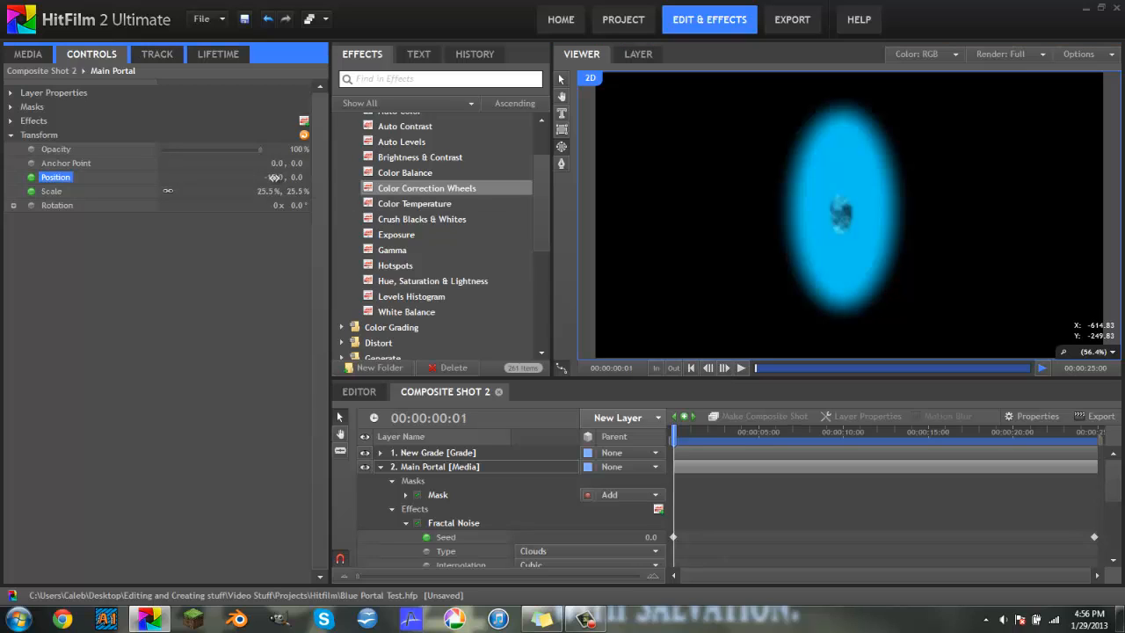
click(274, 176)
click(270, 177)
key(Return)
Adjust the Main Portal's horizontal position at frame 2 and set its position to -6.0, 0.0 at frame 3
click(723, 367)
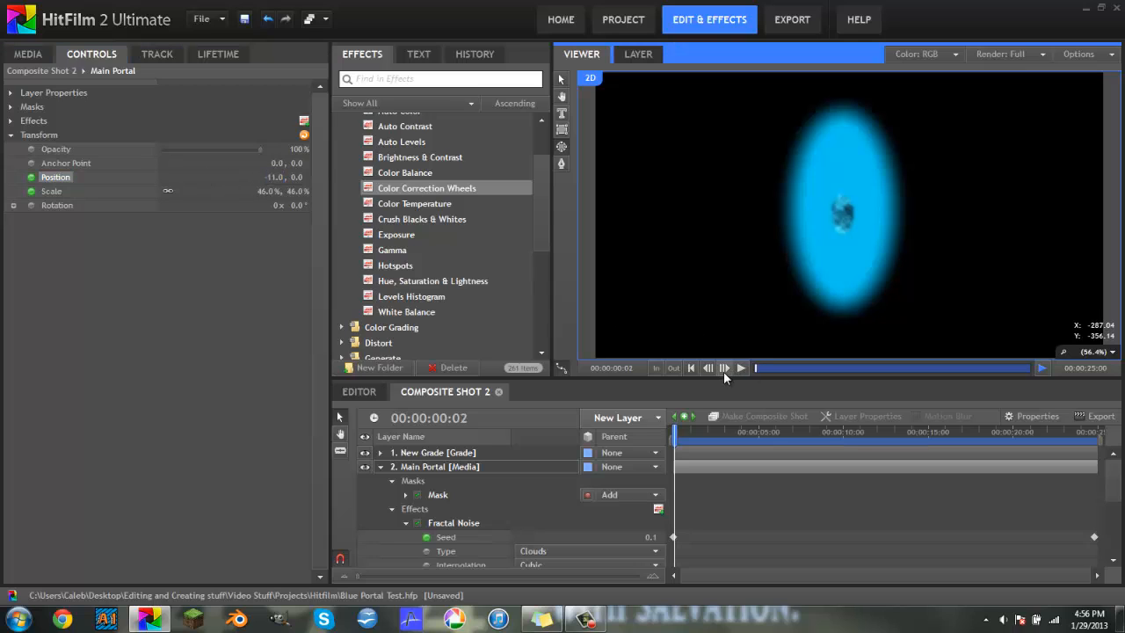
drag(270, 171, 273, 172)
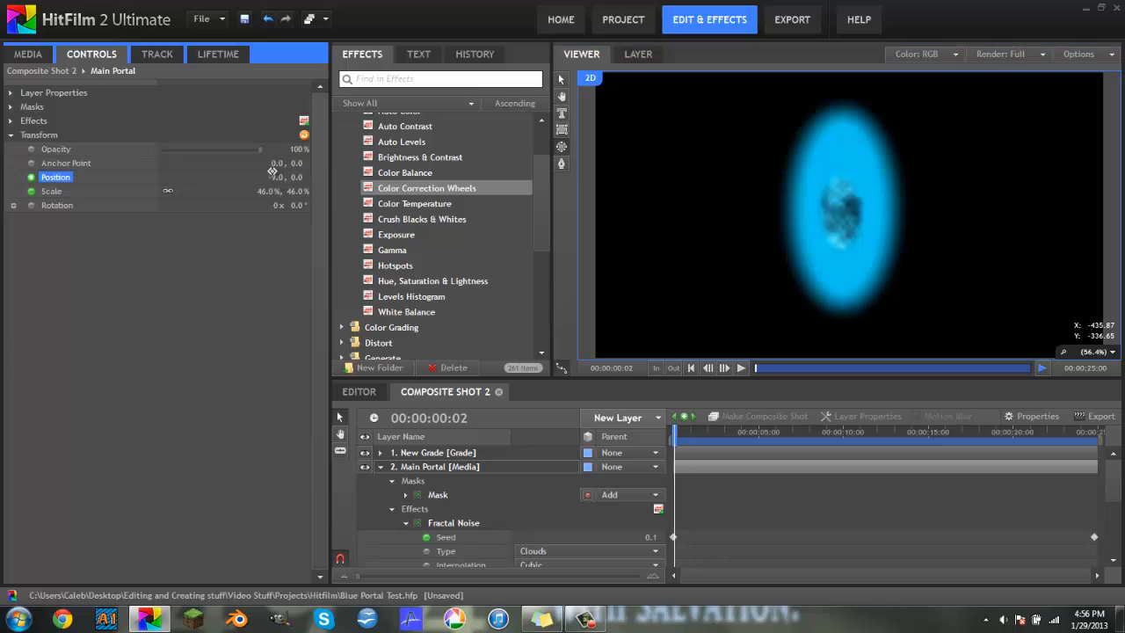
click(725, 368)
click(275, 177)
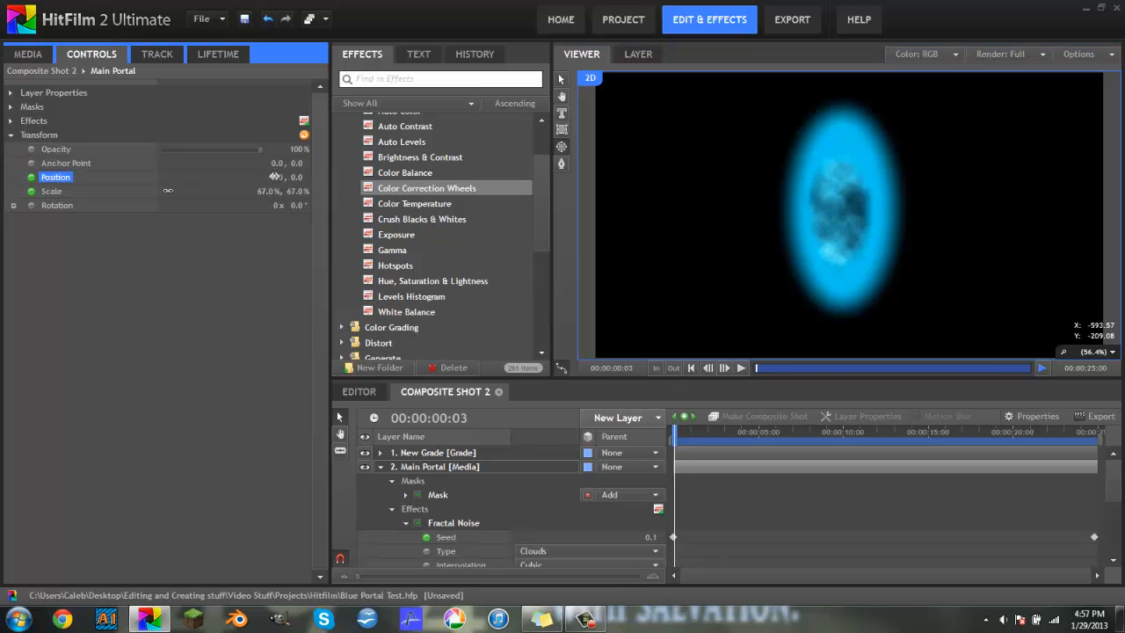
click(275, 176)
Keyframe the Main Portal's position at -1.0, 0.0 on frame 4, recenter it on frame 5 and play the animation from the start
click(723, 370)
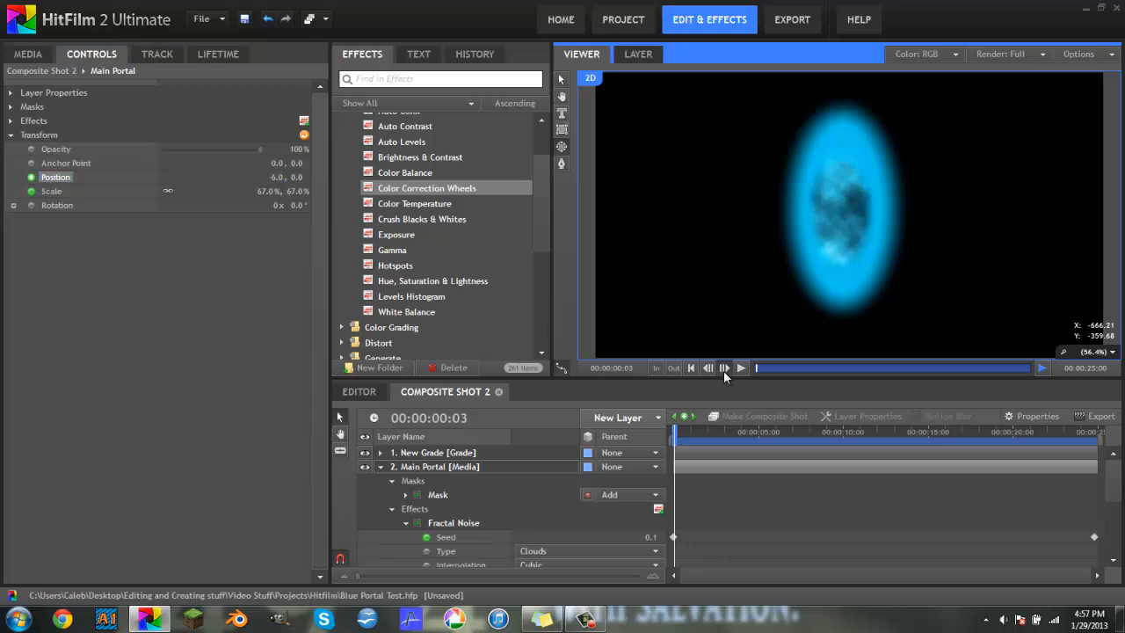
click(273, 179)
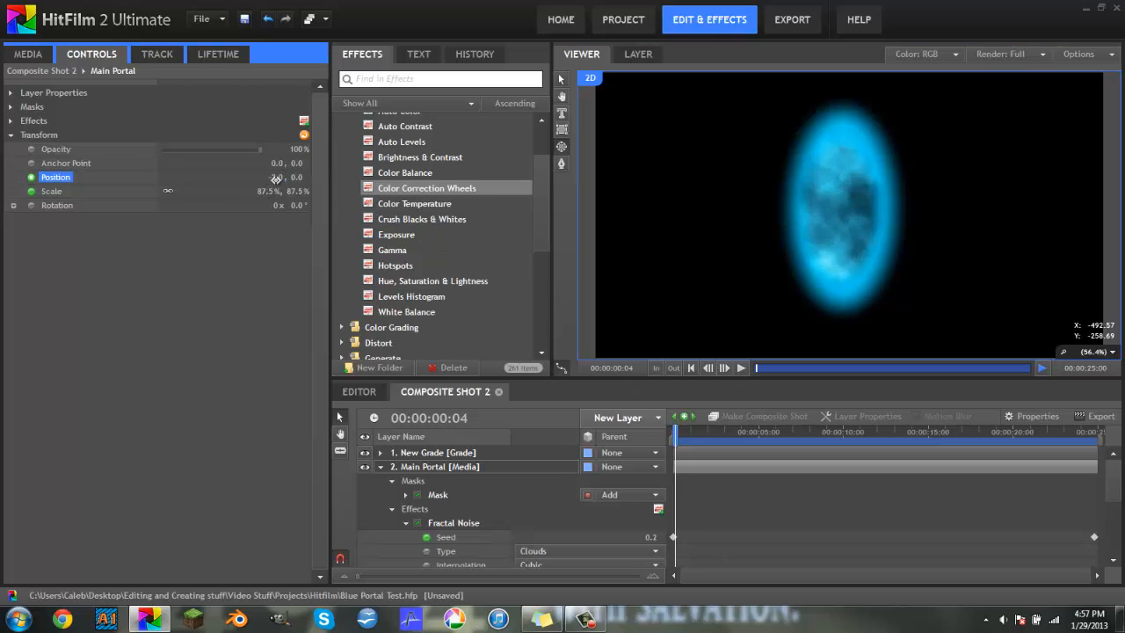
click(723, 369)
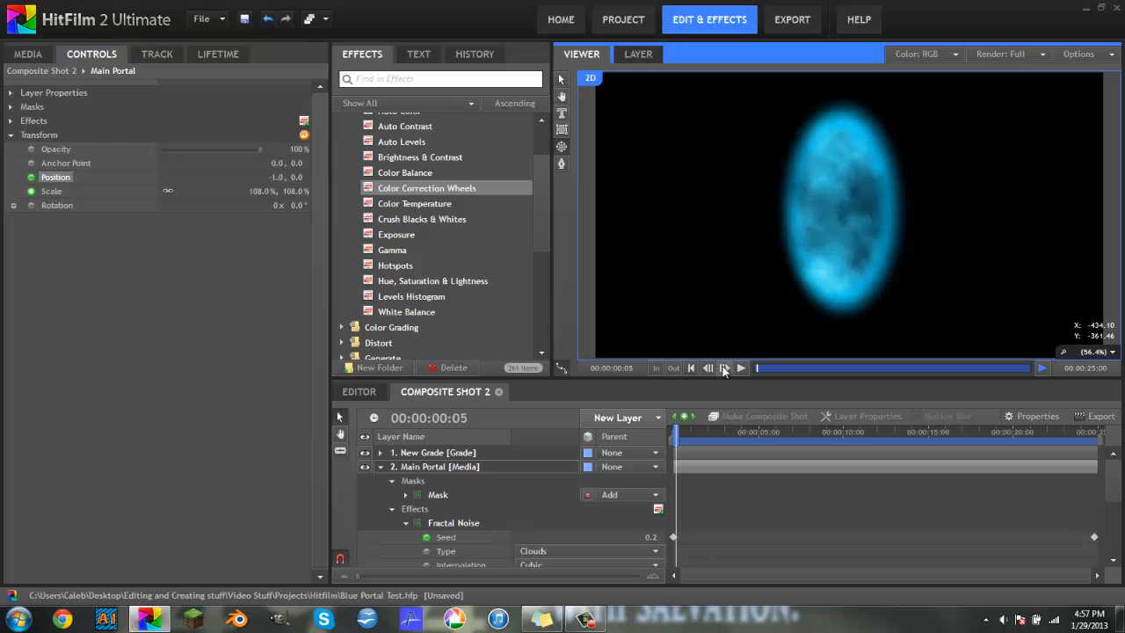
click(276, 178)
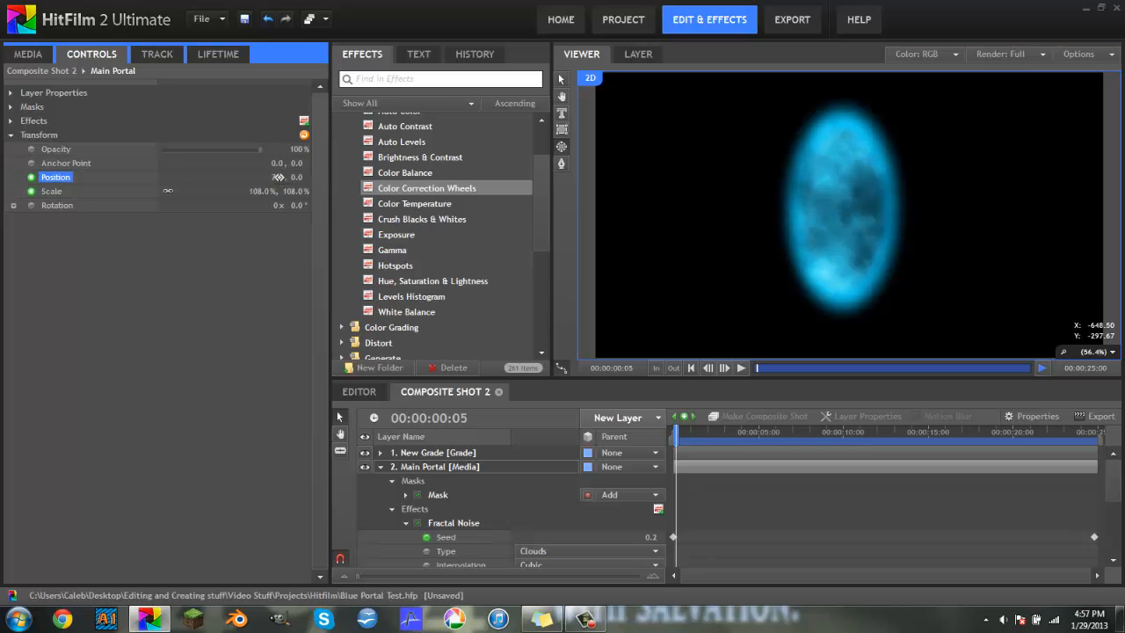
drag(675, 432, 636, 443)
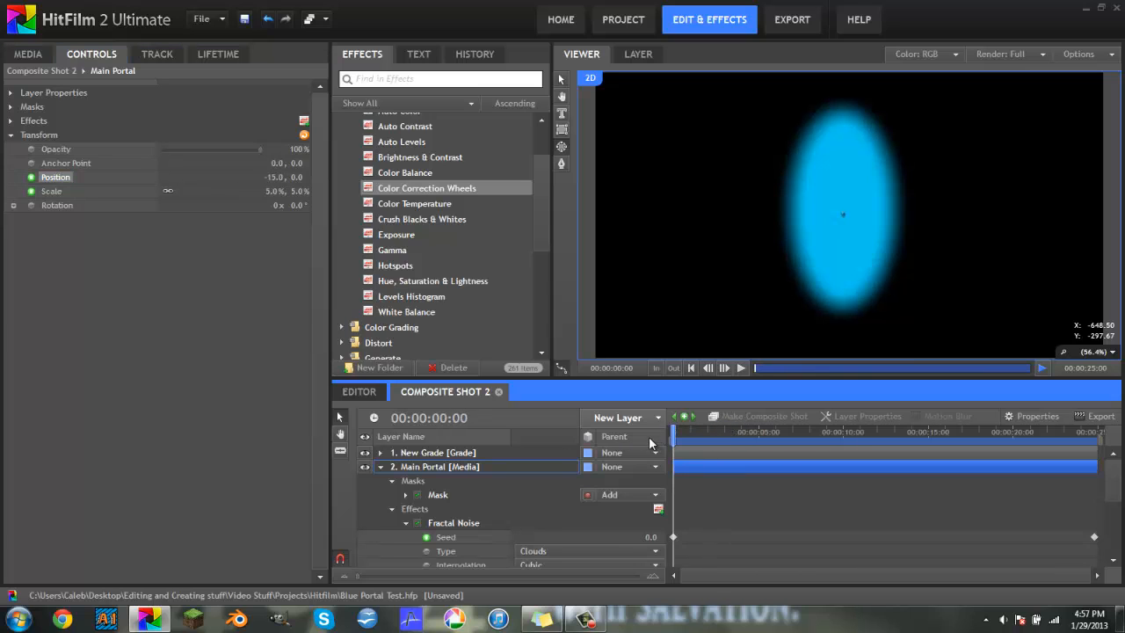
click(739, 368)
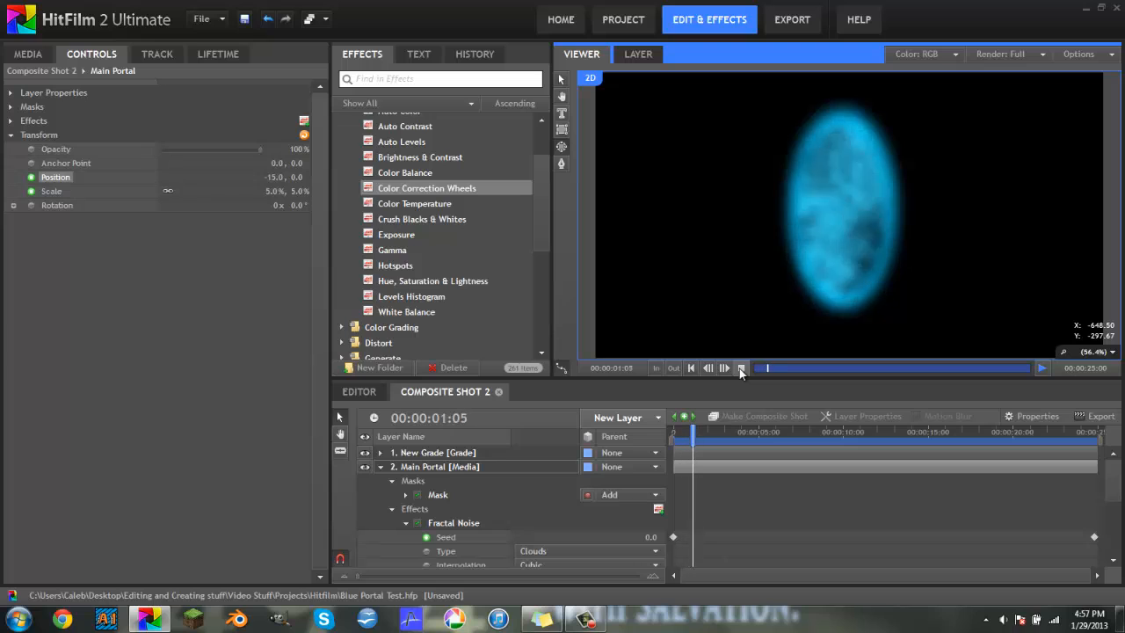
Turn on scale keyframing for the Glow layer and set its scale to 10.0% at the first frame
click(381, 468)
click(421, 479)
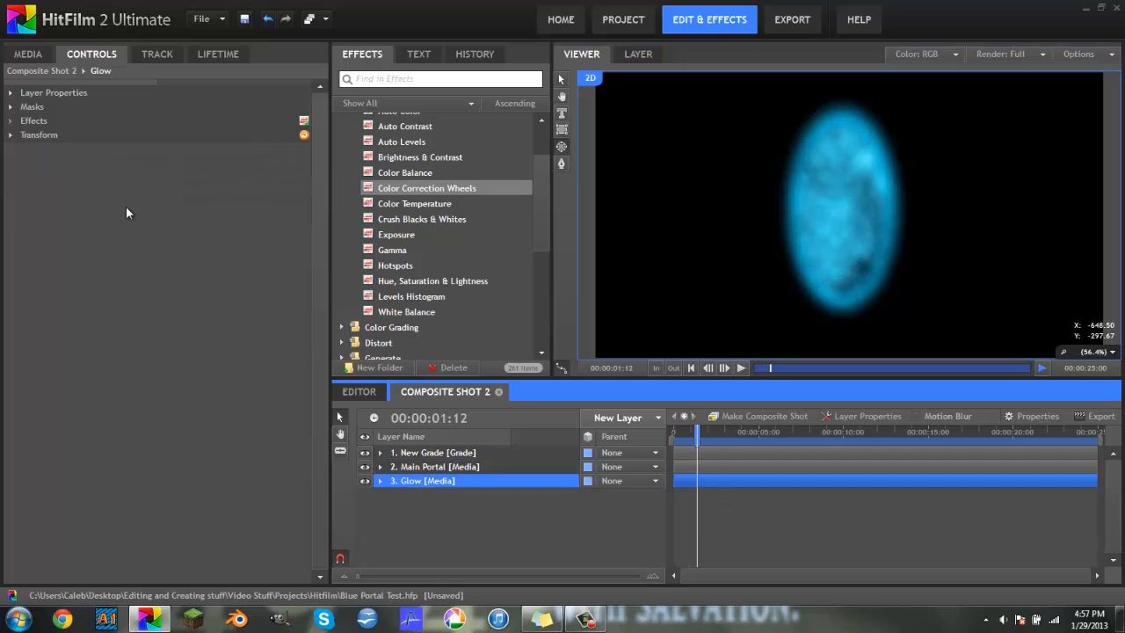
click(10, 134)
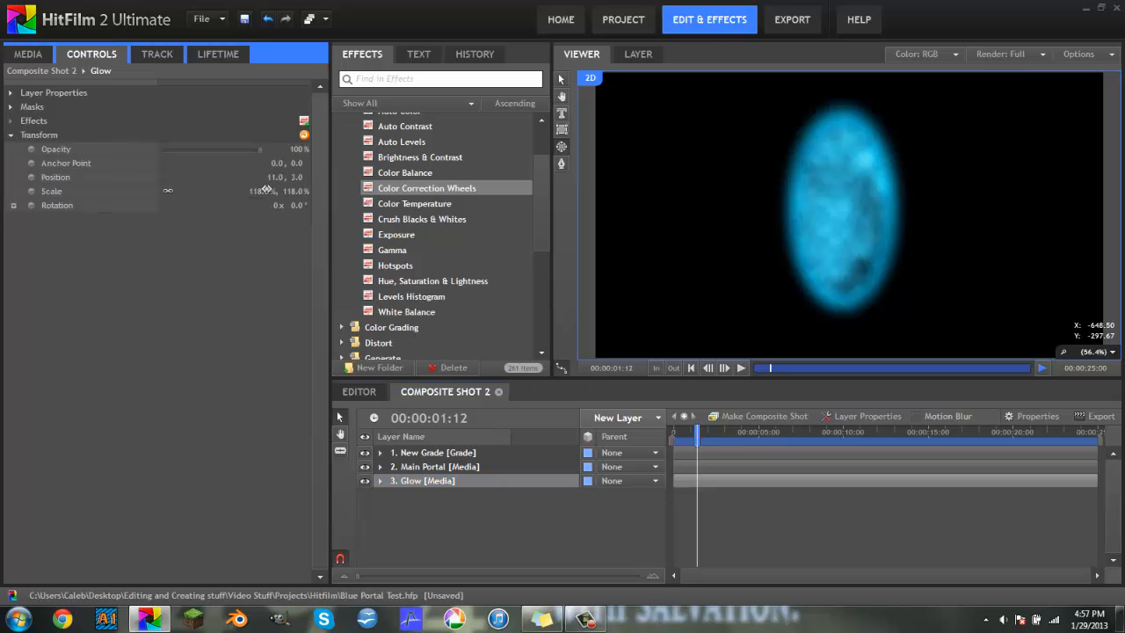
click(31, 191)
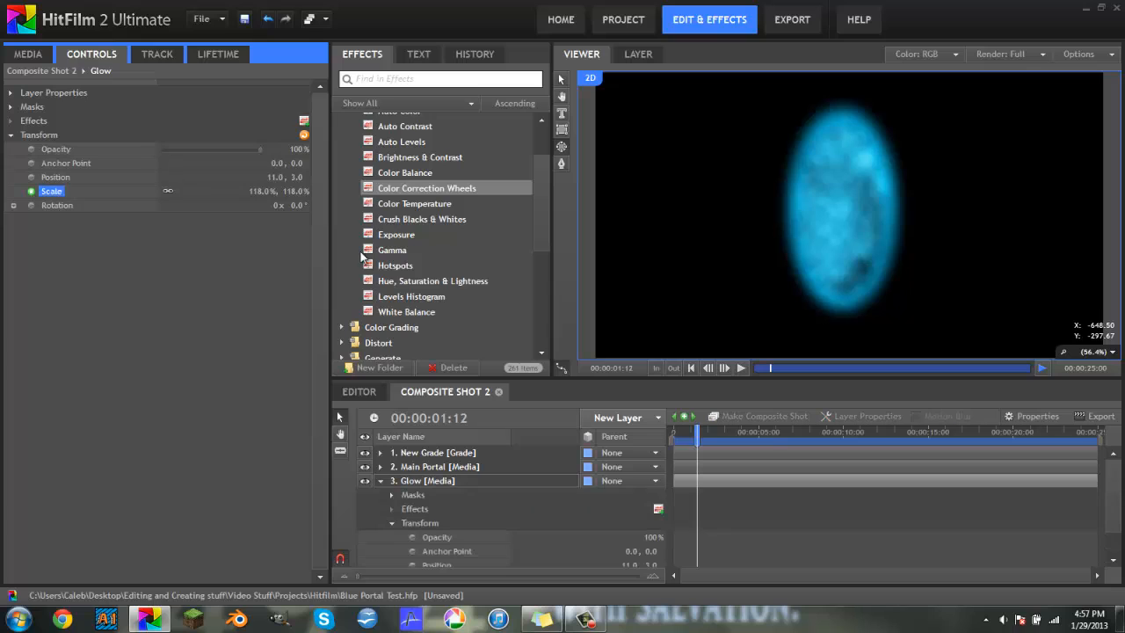
drag(693, 437, 674, 438)
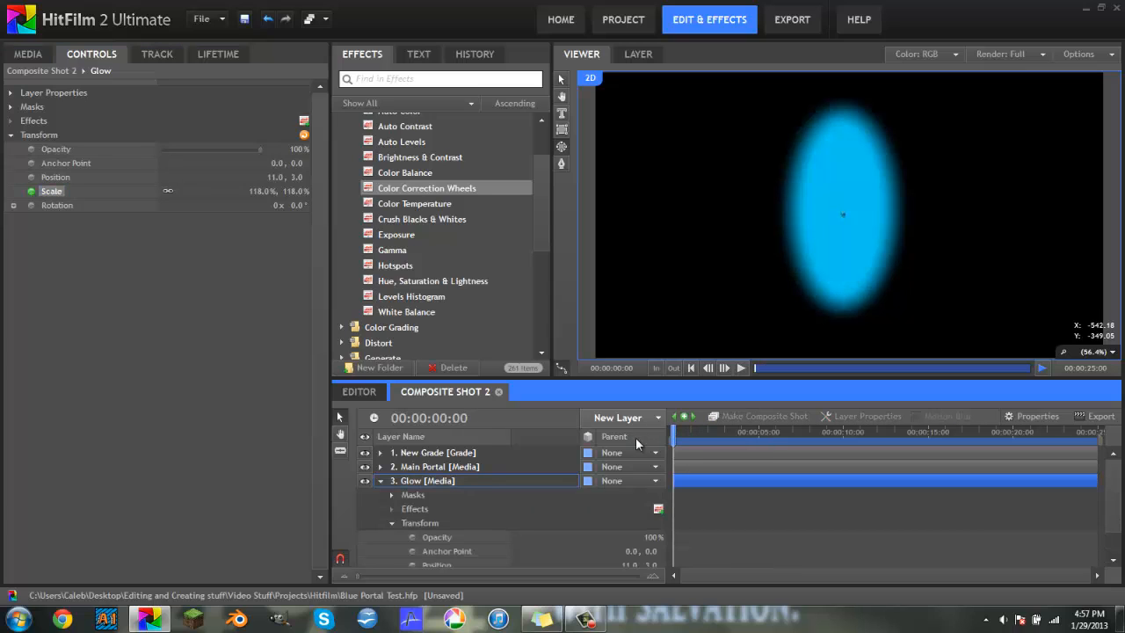
click(261, 191)
text(10)
key(Return)
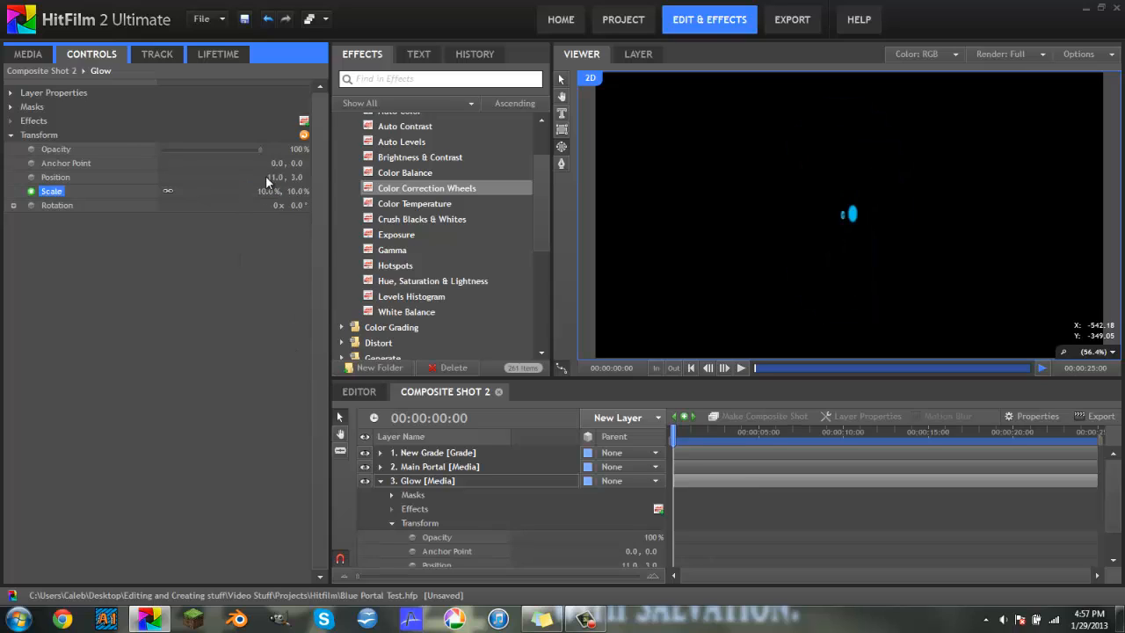
Turn on position keyframing for the Glow layer and center it behind the portal at position -14.0, 2.0
click(38, 178)
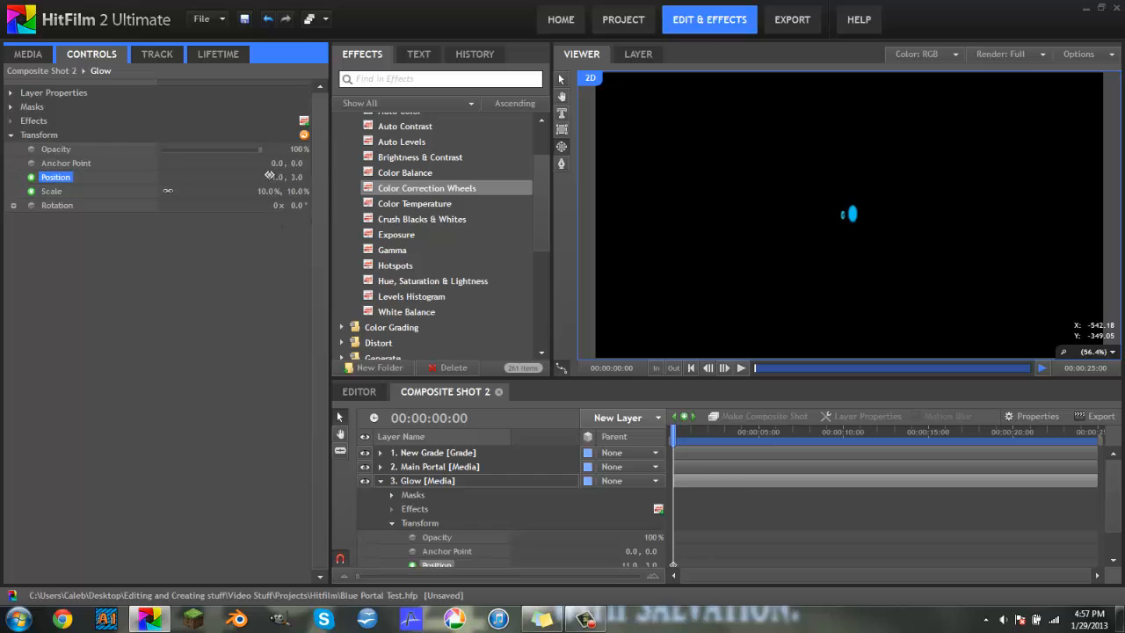
drag(271, 177, 257, 176)
click(295, 177)
click(223, 249)
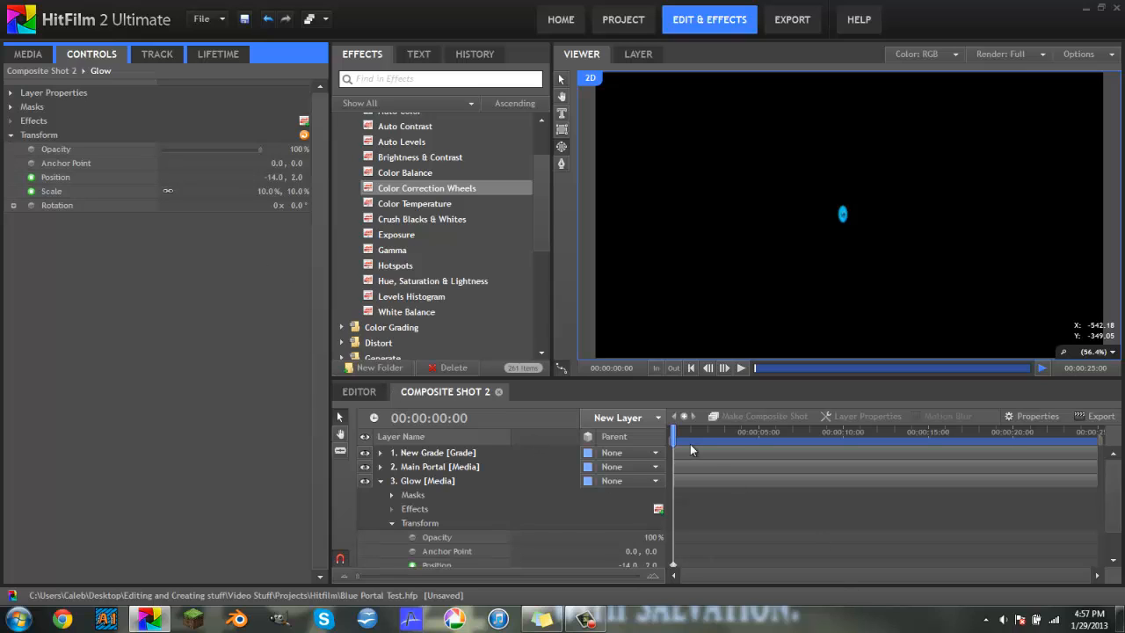
Keyframe the Glow layer's scale at 118.0% on frame 5, keeping its smaller starting scale at the first frame
mouse_move(668, 428)
mouse_down()
mouse_move(697, 430)
mouse_move(673, 430)
mouse_up()
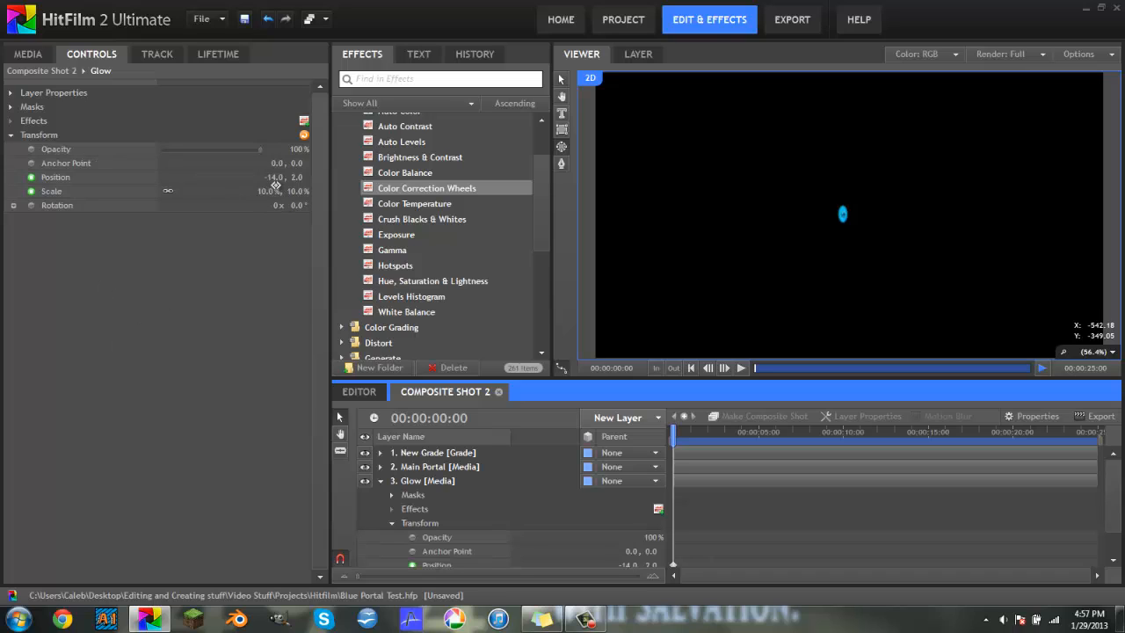
click(728, 371)
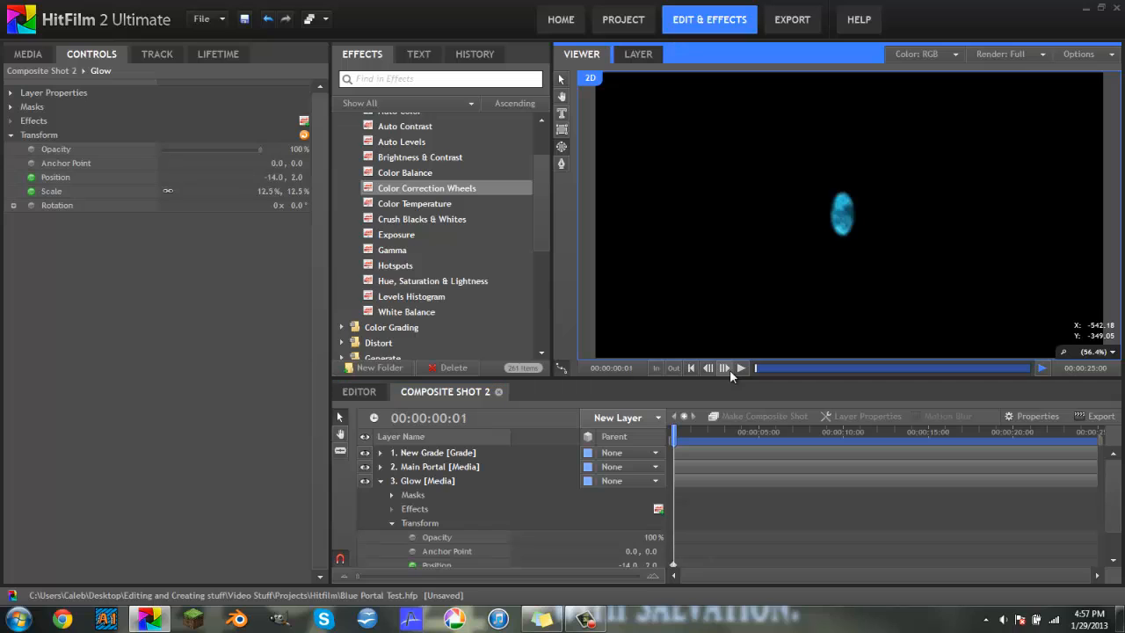
click(728, 371)
click(728, 371)
click(727, 370)
click(727, 371)
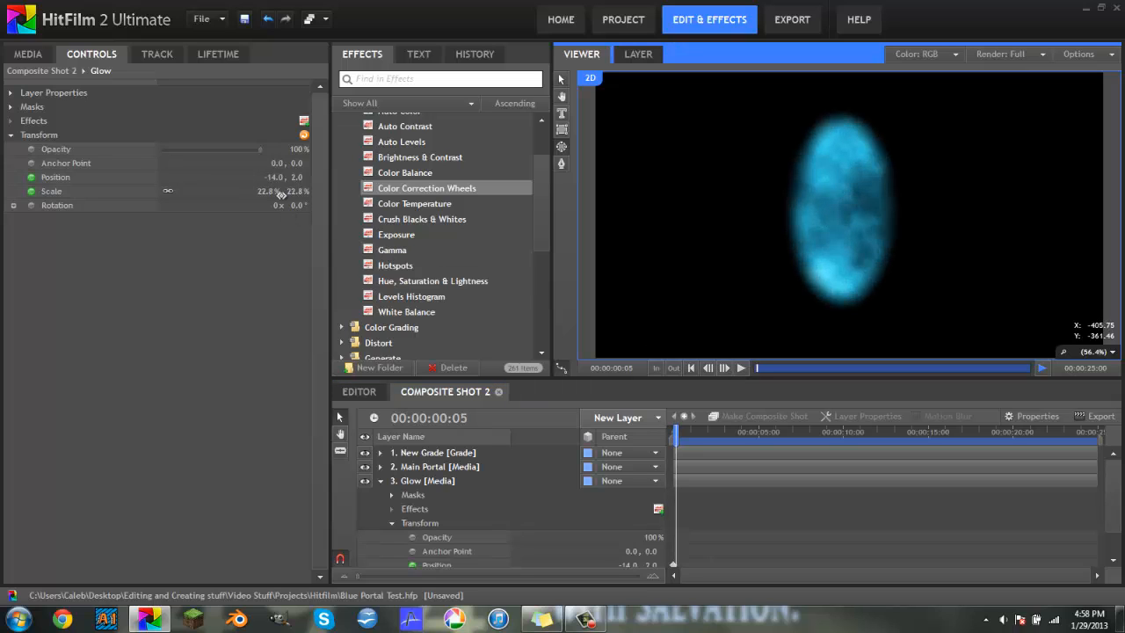
click(264, 191)
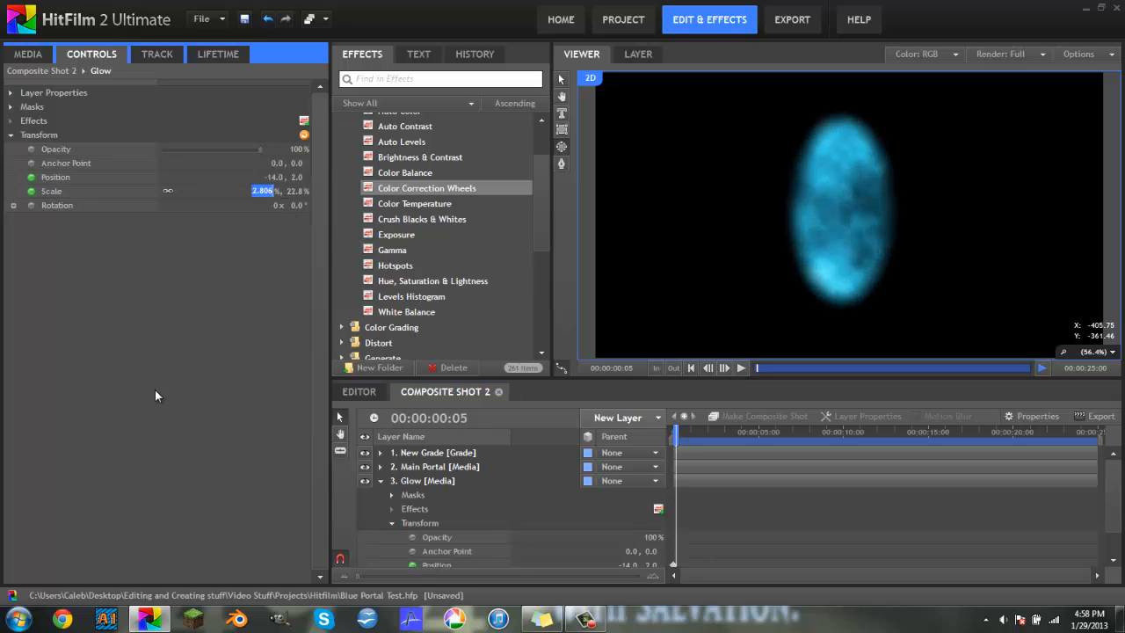
text(118)
key(Return)
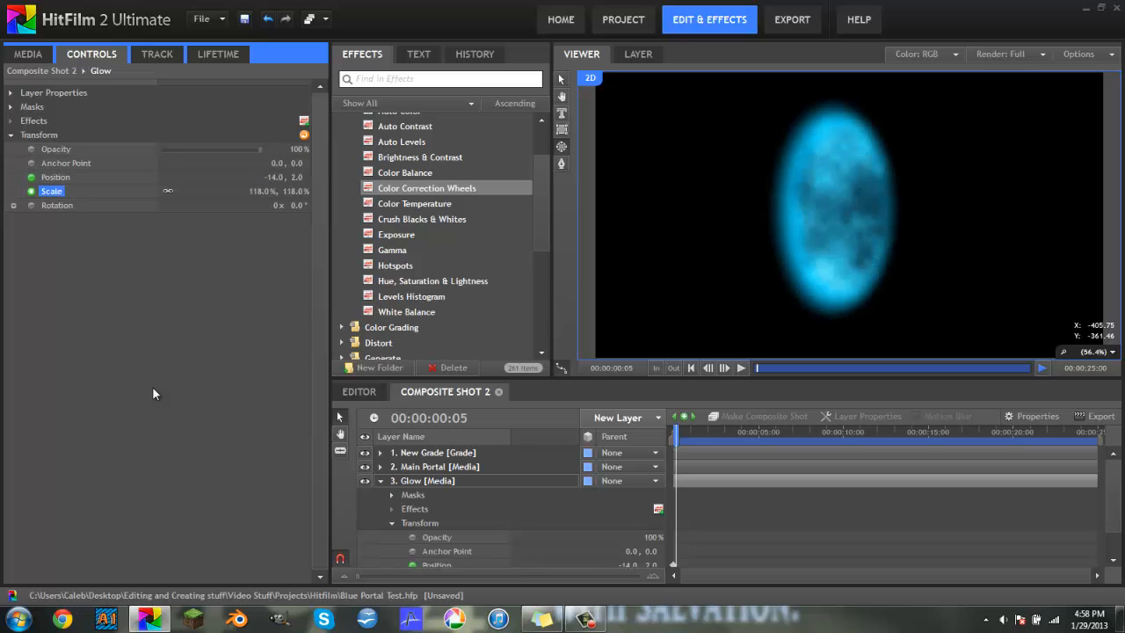
Keyframe the Glow layer's position at -11.0, 2.0 on frame 1 and at -9.0, 2.0 on frame 2
drag(674, 437, 670, 434)
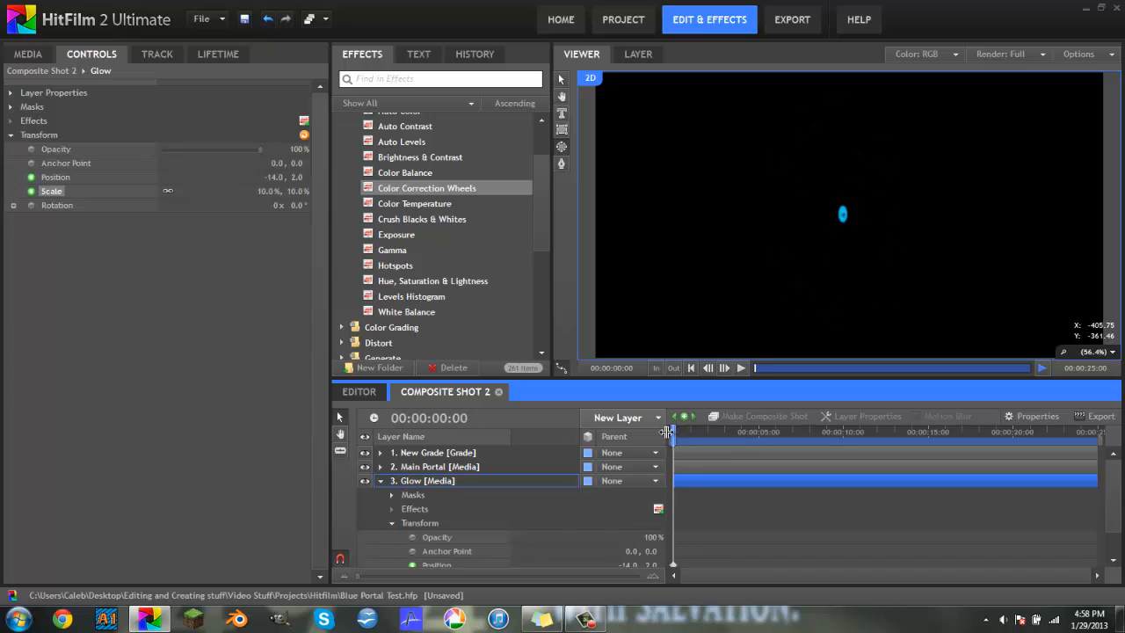
click(722, 367)
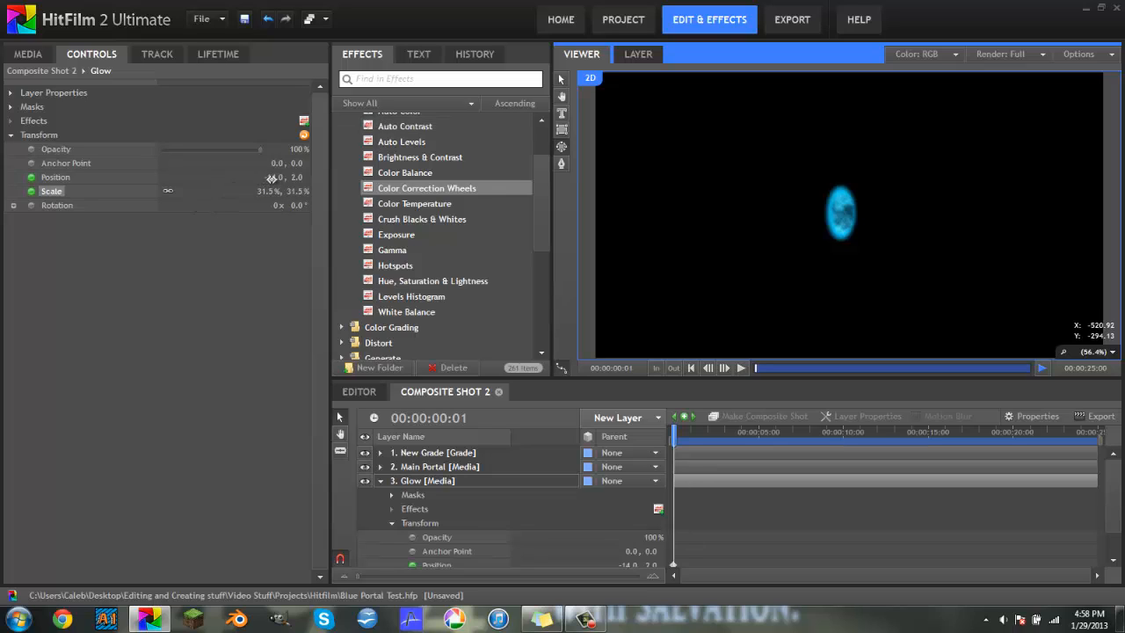
drag(268, 177, 272, 176)
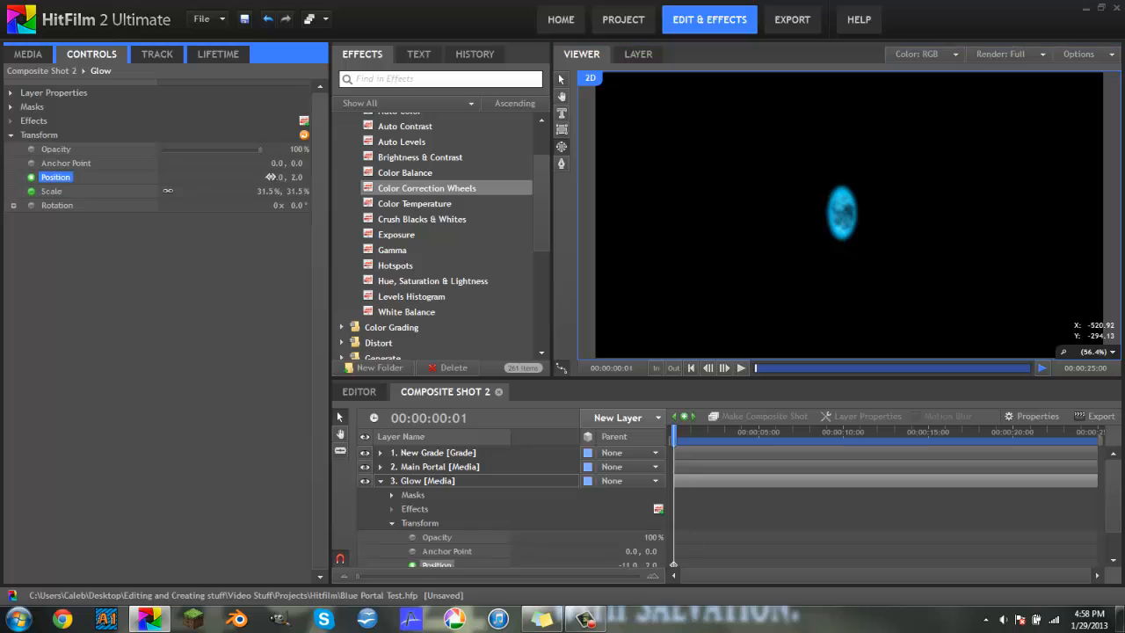
click(725, 368)
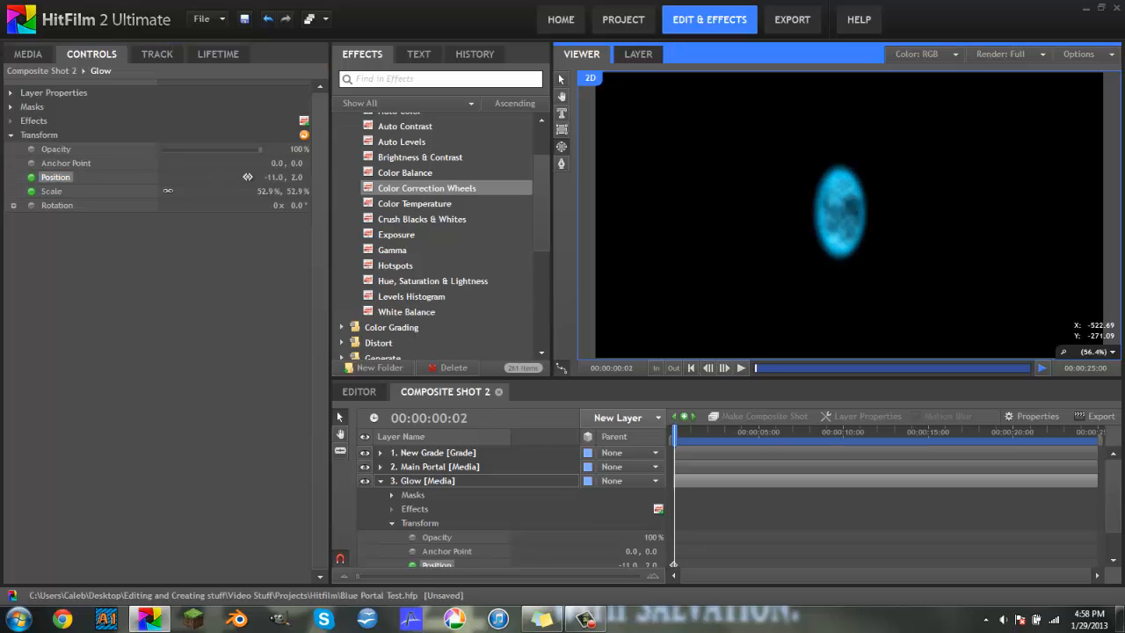
click(274, 177)
click(274, 177)
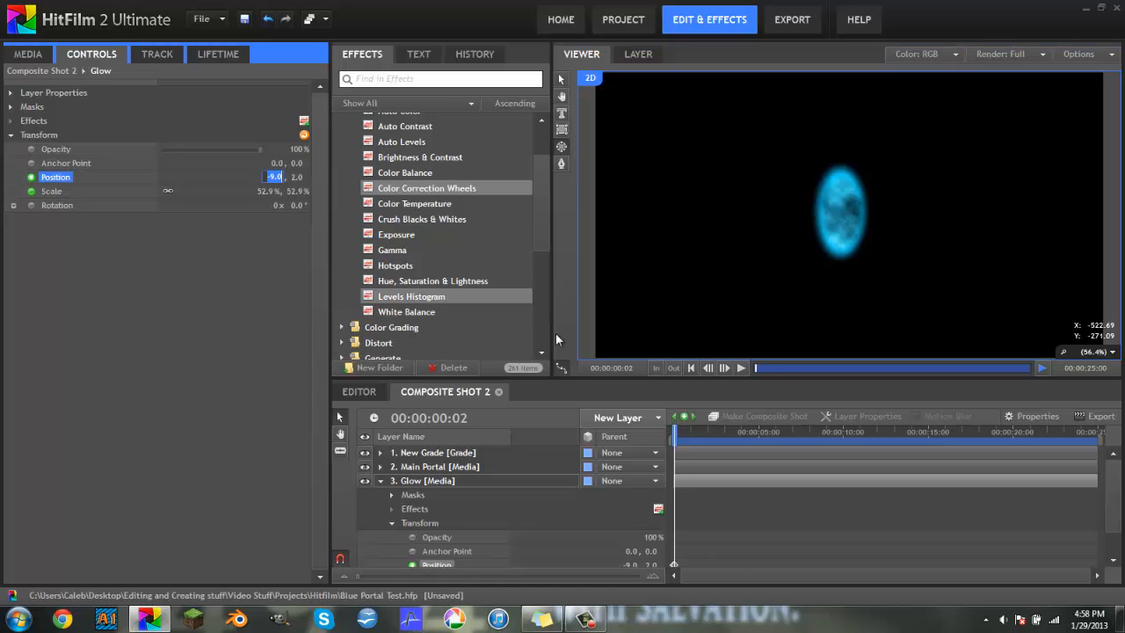
Keyframe the Glow layer's position at -6.0, 2.0 on frame 3 and at -1.0, 2.0 on frame 4
click(725, 368)
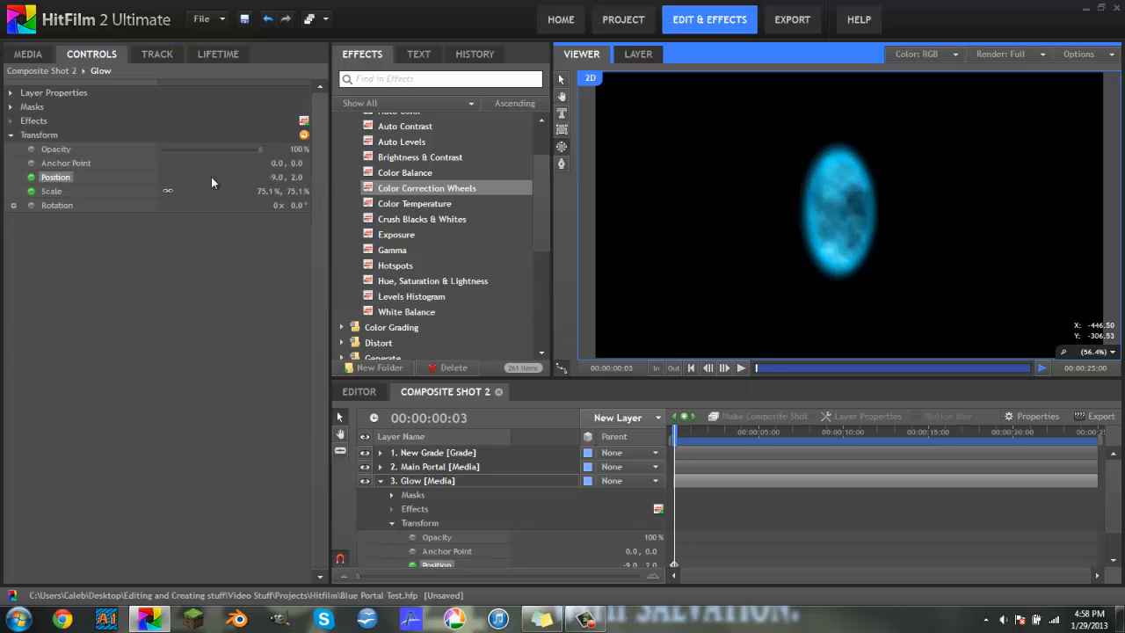
click(267, 180)
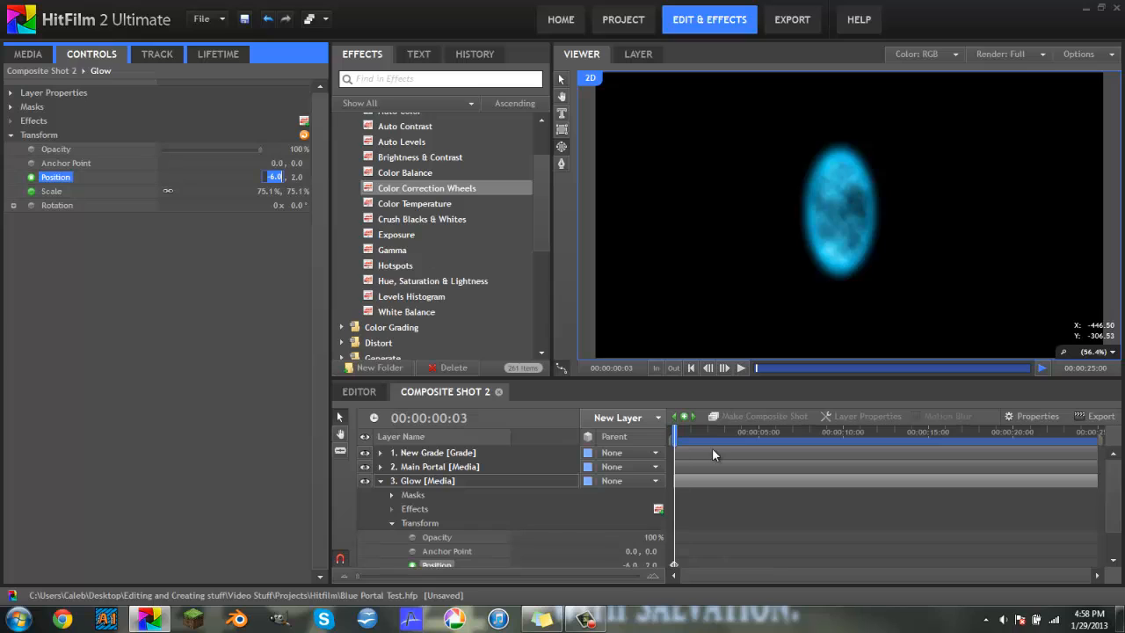
click(727, 367)
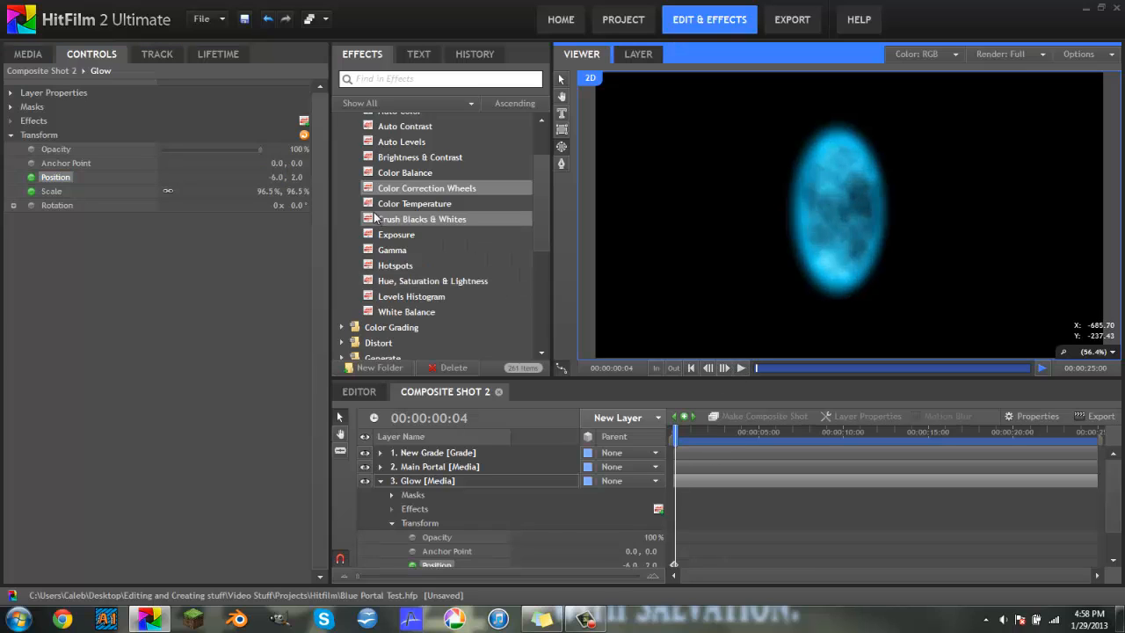
drag(278, 178, 278, 177)
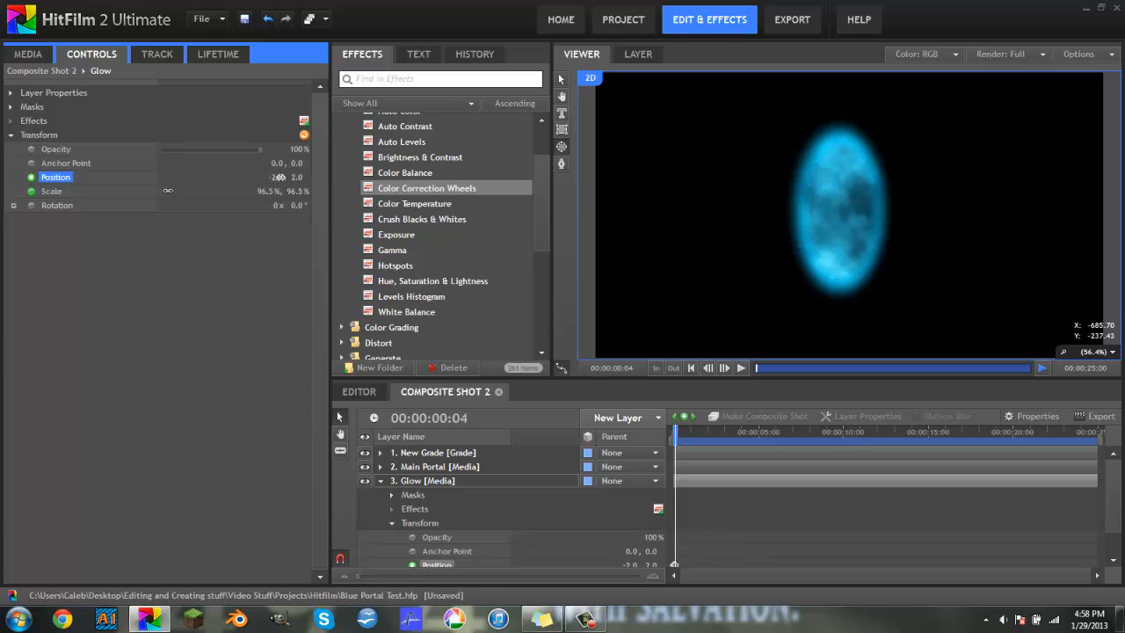
Keyframe the Glow layer's position at 5.0, 2.0 on frame 5
click(726, 369)
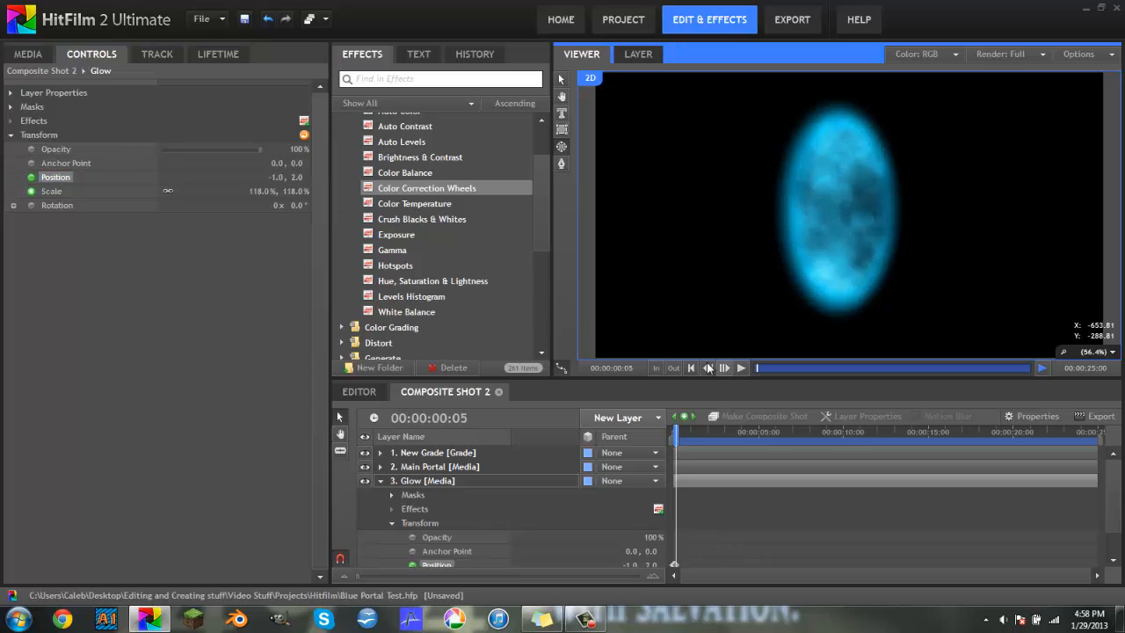
click(276, 176)
drag(276, 177, 278, 176)
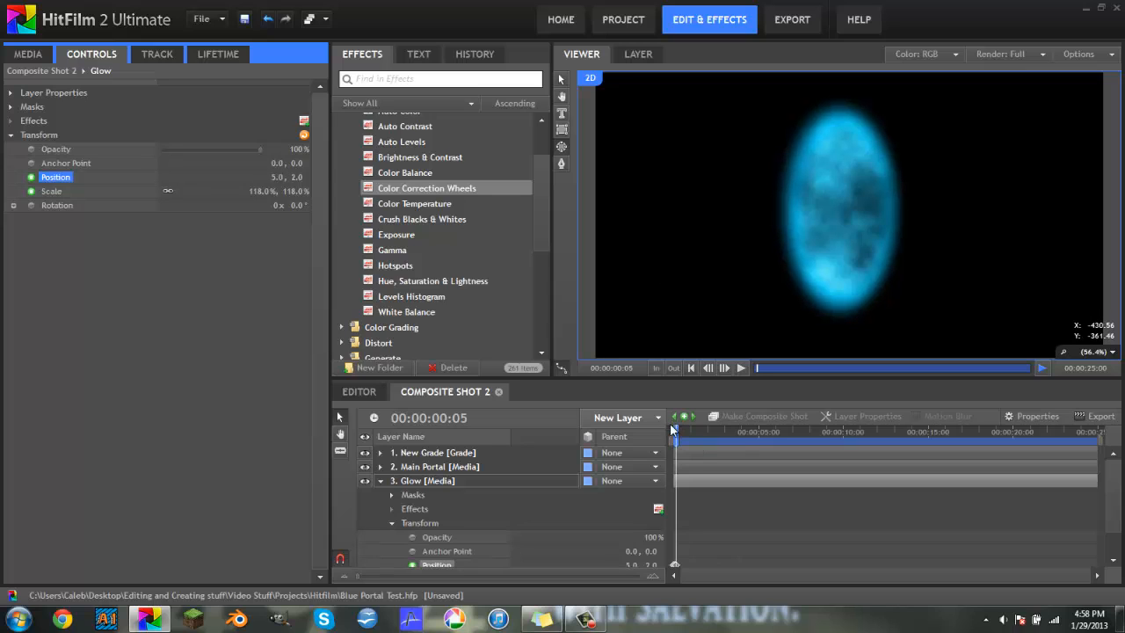
Play the blue portal's opening animation from the start, then scrub ahead to about 14 seconds
mouse_move(675, 432)
mouse_down()
mouse_move(698, 432)
mouse_move(659, 431)
mouse_up()
click(739, 370)
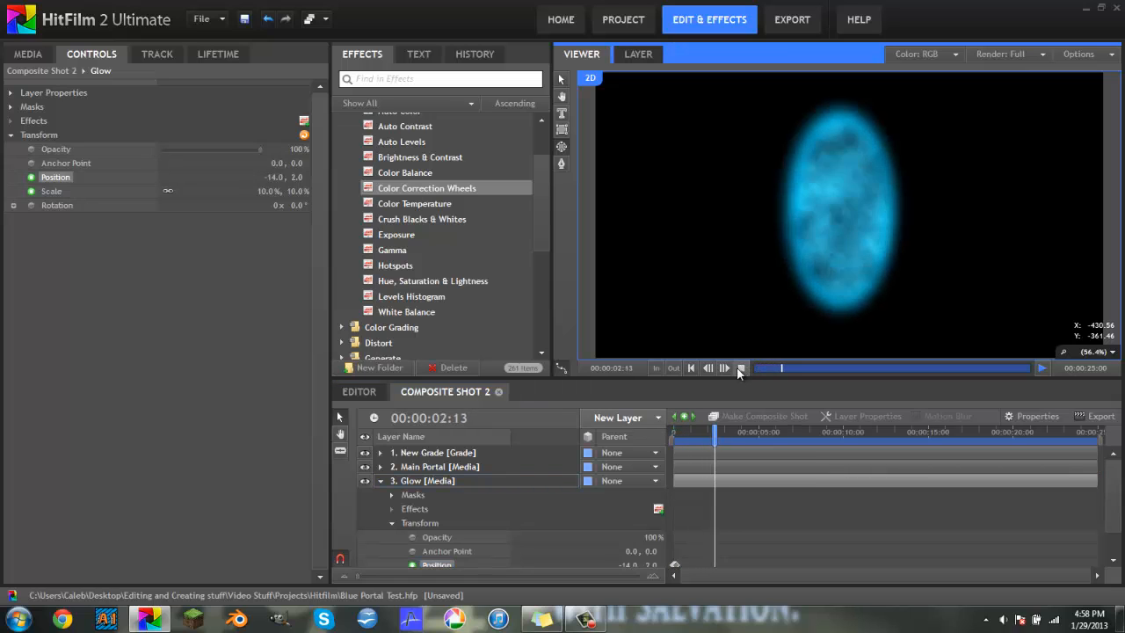
click(739, 368)
drag(722, 441, 905, 429)
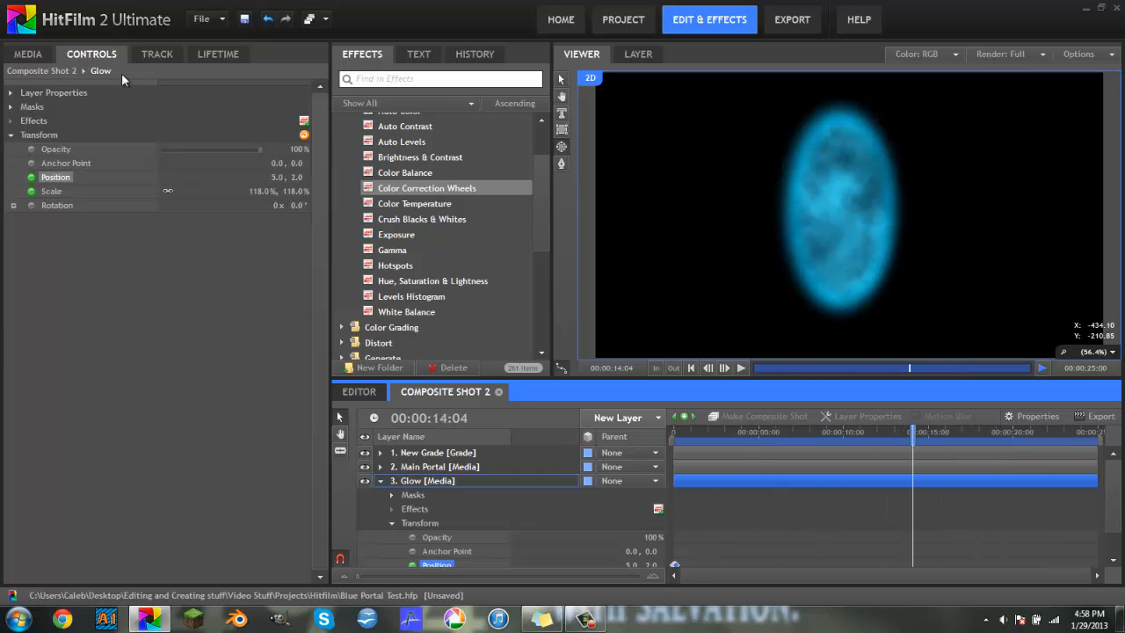
Recolor the portal in the New Grade layer's Color Correction Wheels, shifting highlights and midtones to orange and shadows to yellow at 0.47 saturation
click(27, 54)
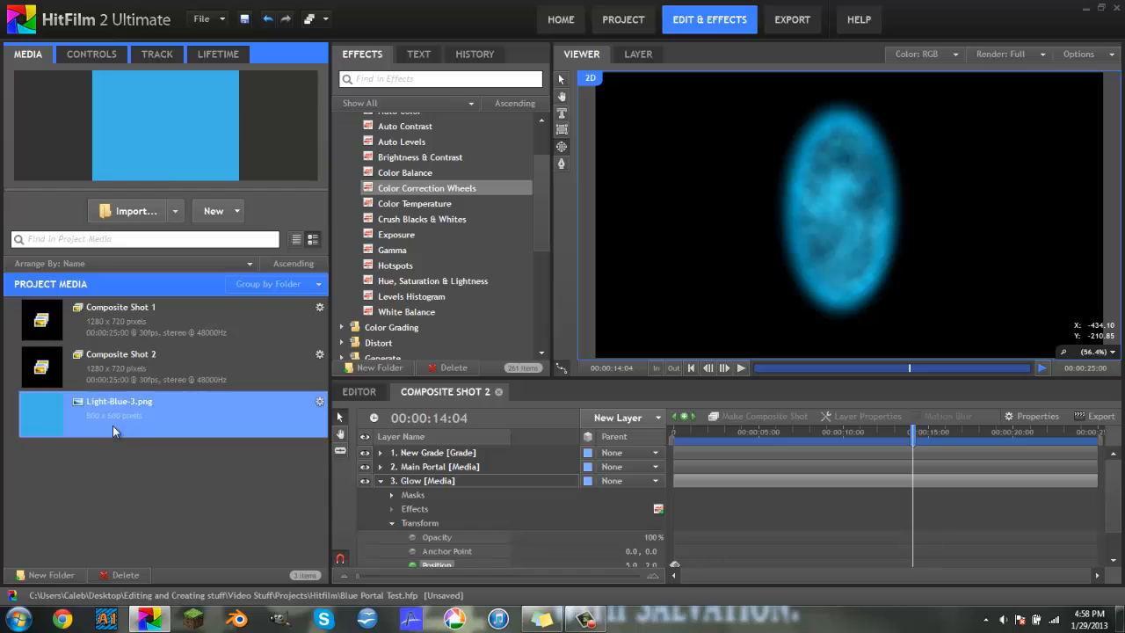
click(380, 481)
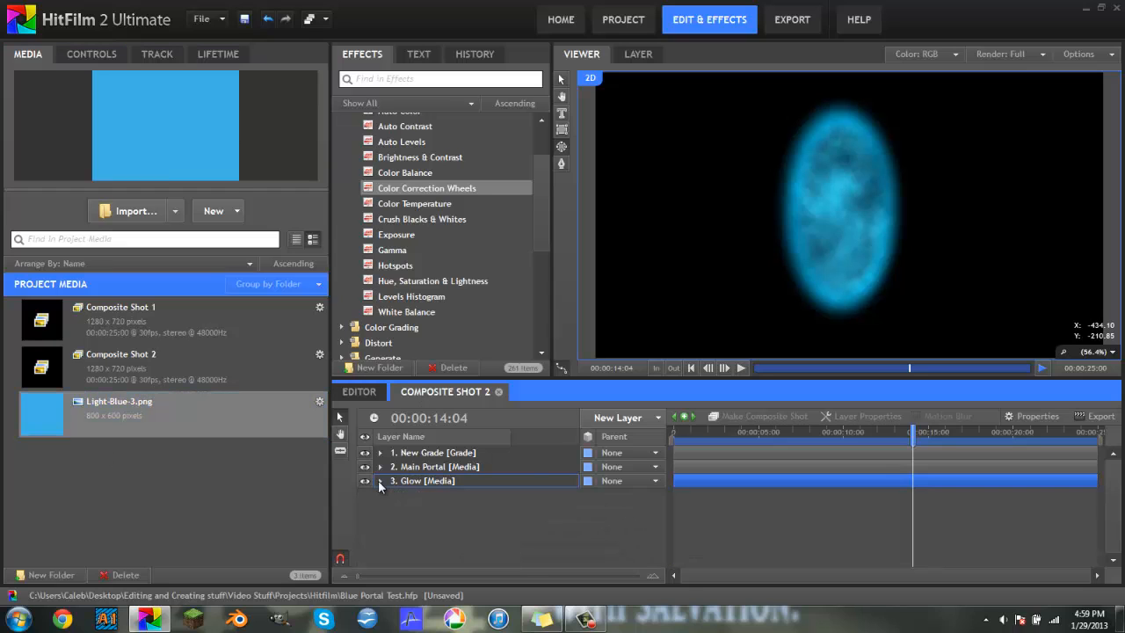
click(431, 467)
click(429, 452)
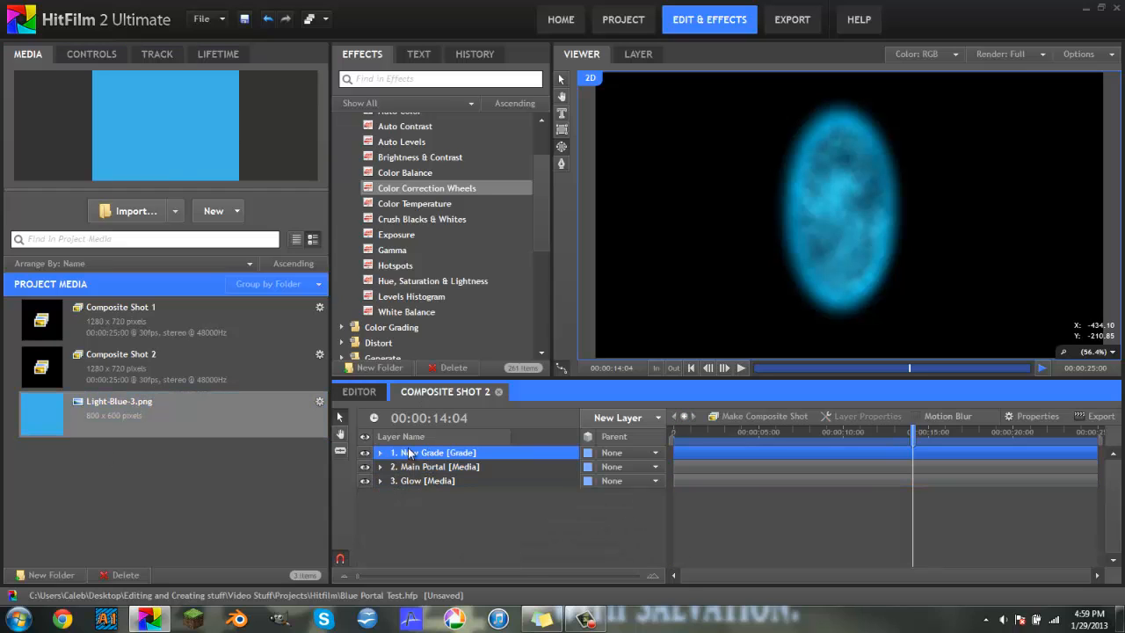
click(91, 53)
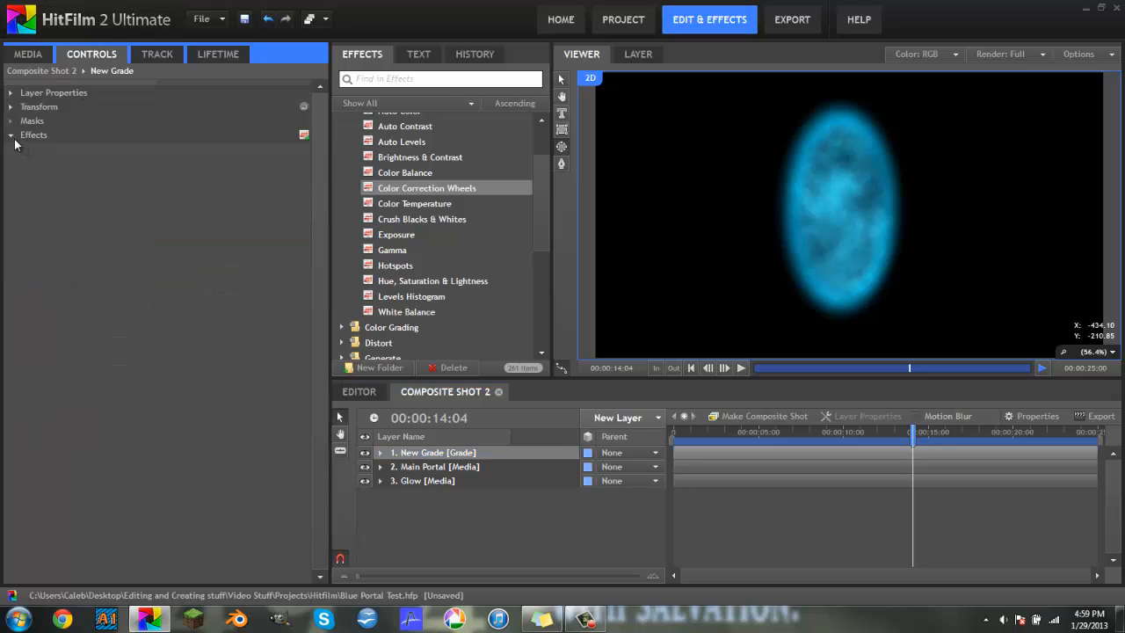
click(11, 134)
click(25, 148)
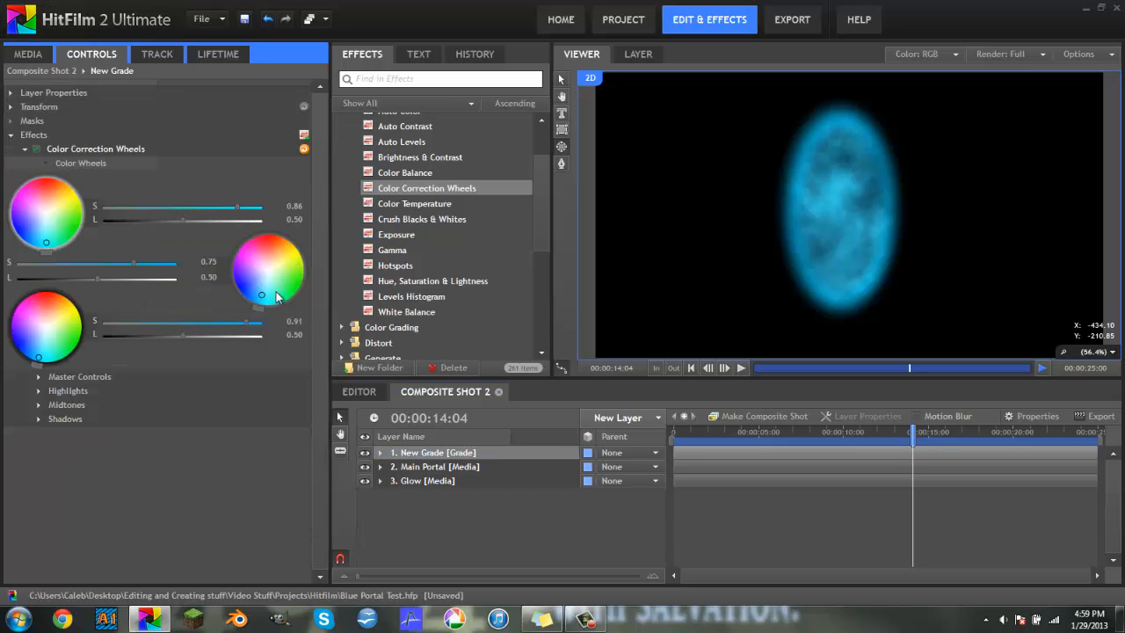
drag(261, 293, 282, 239)
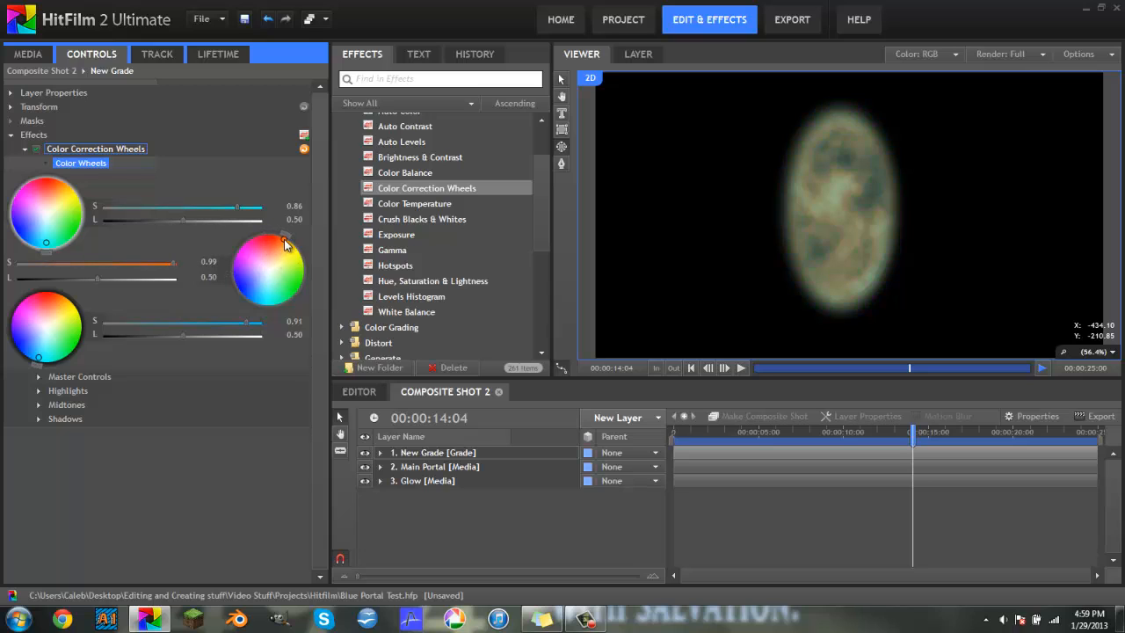
drag(47, 242, 58, 180)
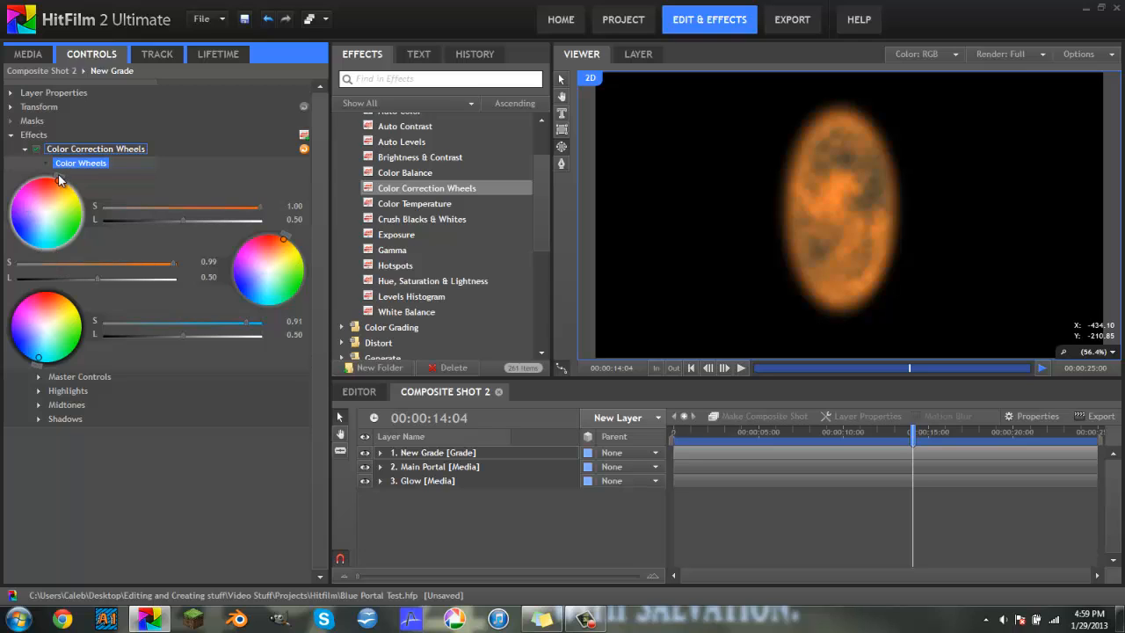
mouse_move(44, 353)
mouse_down()
mouse_move(100, 278)
mouse_move(91, 274)
mouse_up()
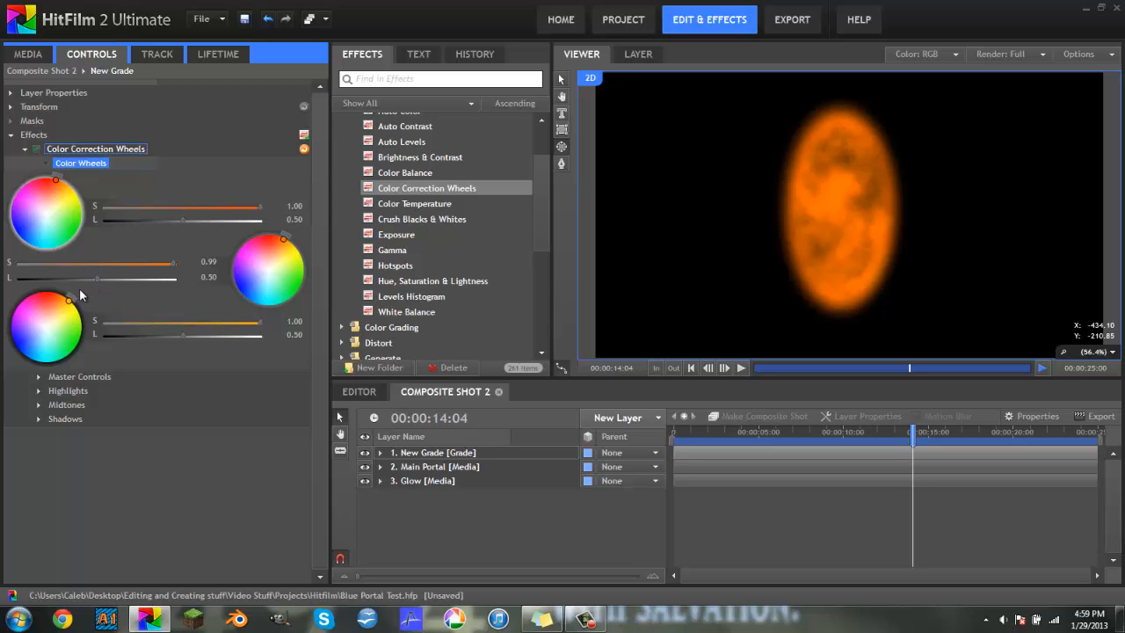
mouse_move(67, 303)
mouse_down()
mouse_move(56, 329)
mouse_move(51, 310)
mouse_move(60, 319)
mouse_up()
Play the recolored portal animation from the start and stop it after about four seconds
drag(914, 434, 661, 451)
click(745, 374)
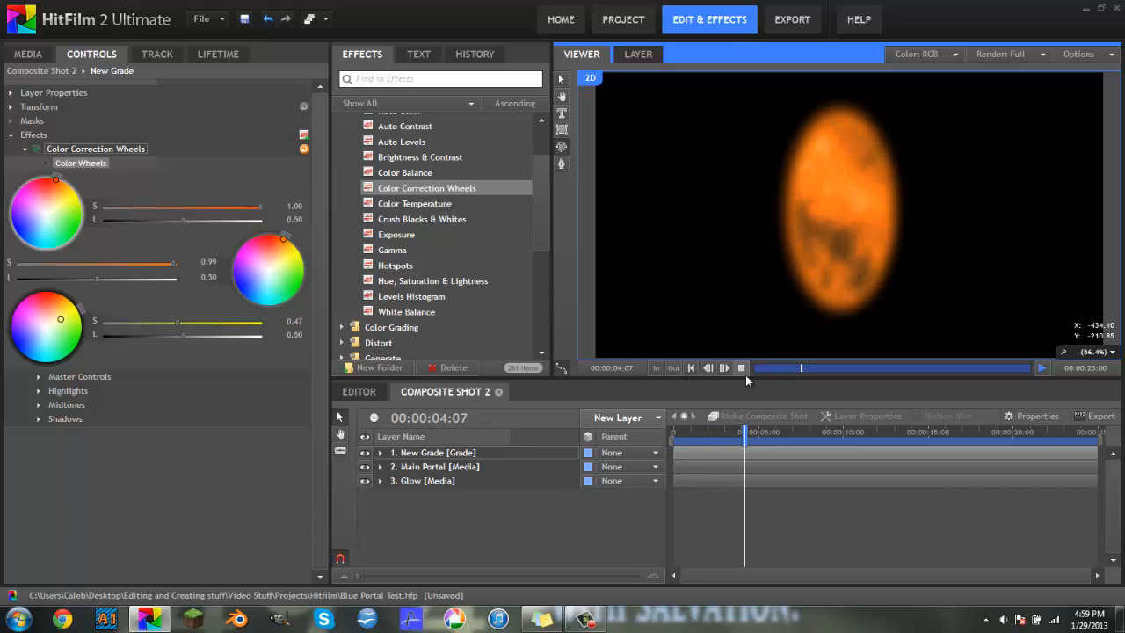
click(745, 374)
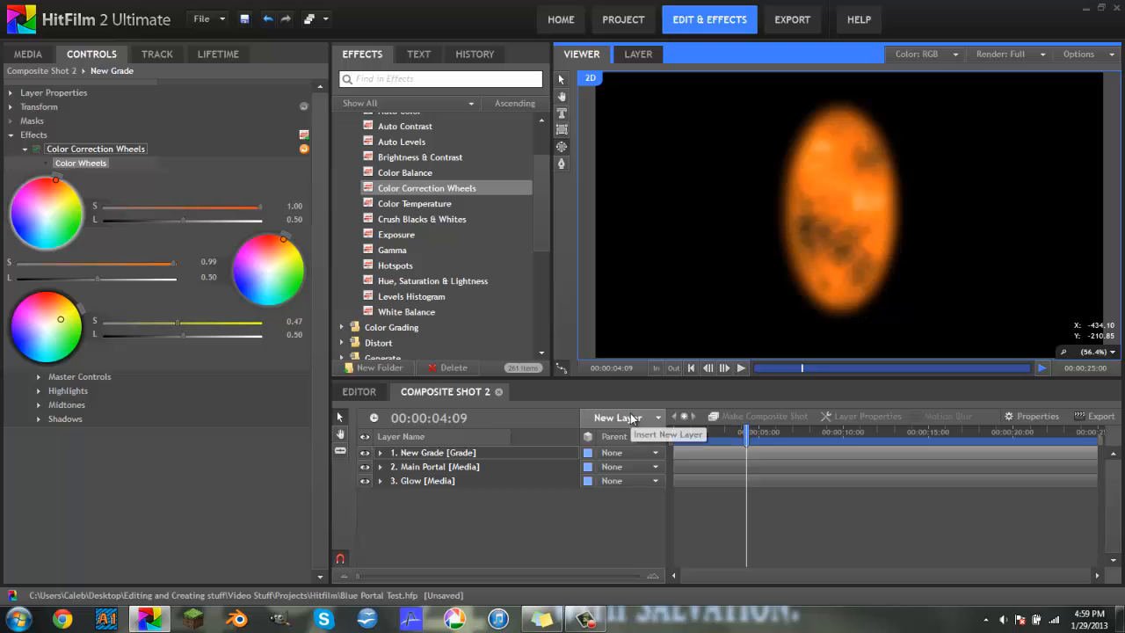
click(542, 463)
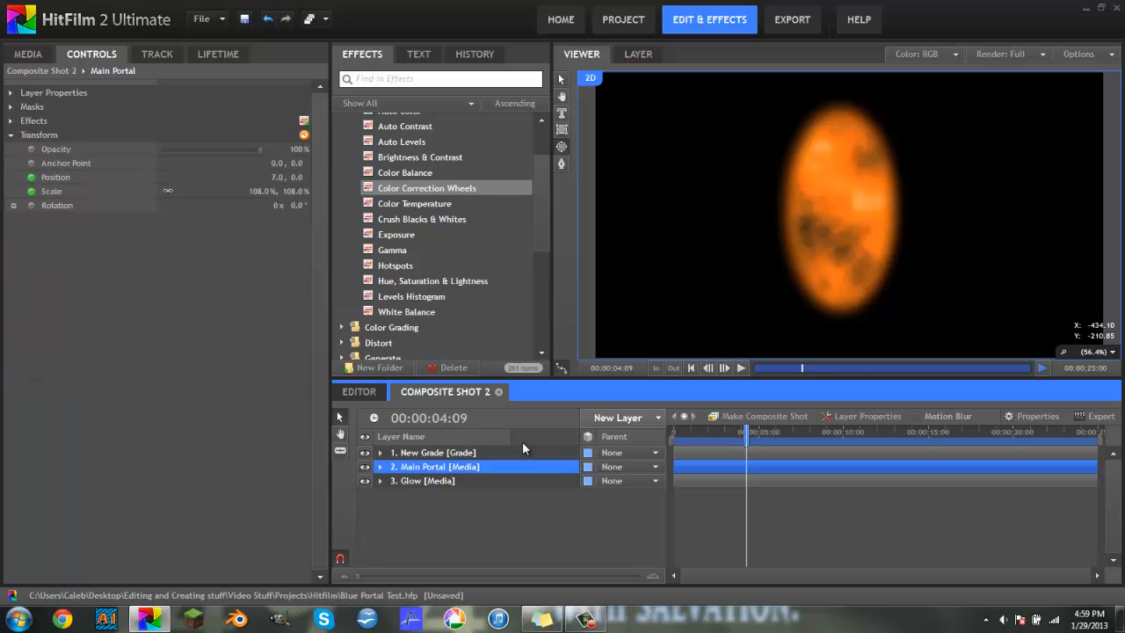
click(520, 452)
click(480, 470)
Replay the orange portal's opening briefly from the first frame and display the project media
drag(760, 432, 658, 474)
click(740, 367)
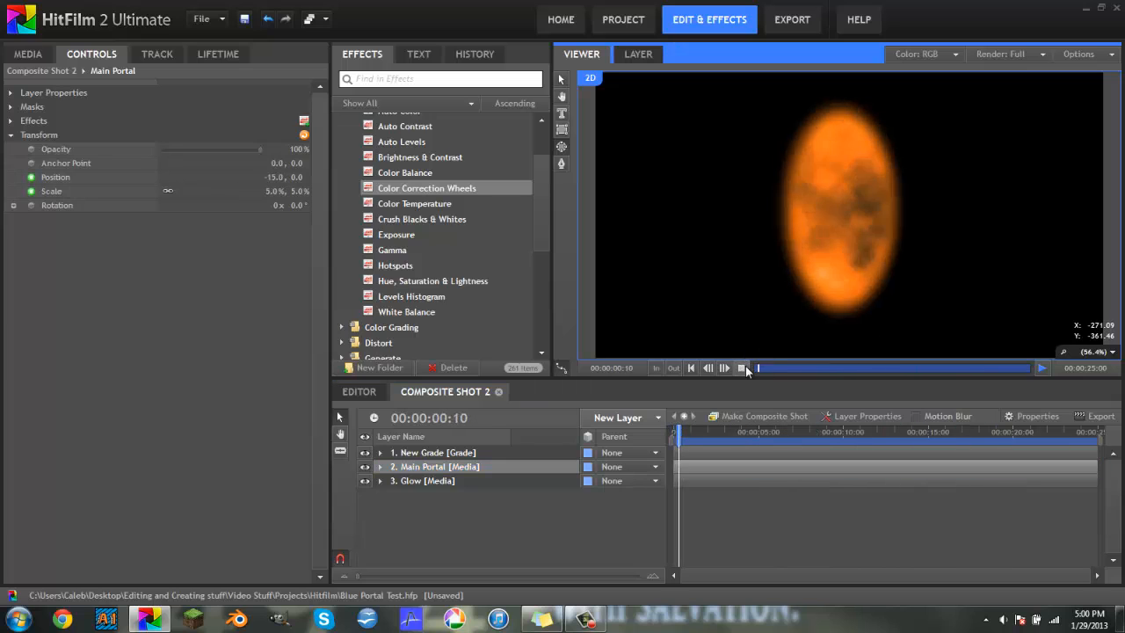
click(741, 367)
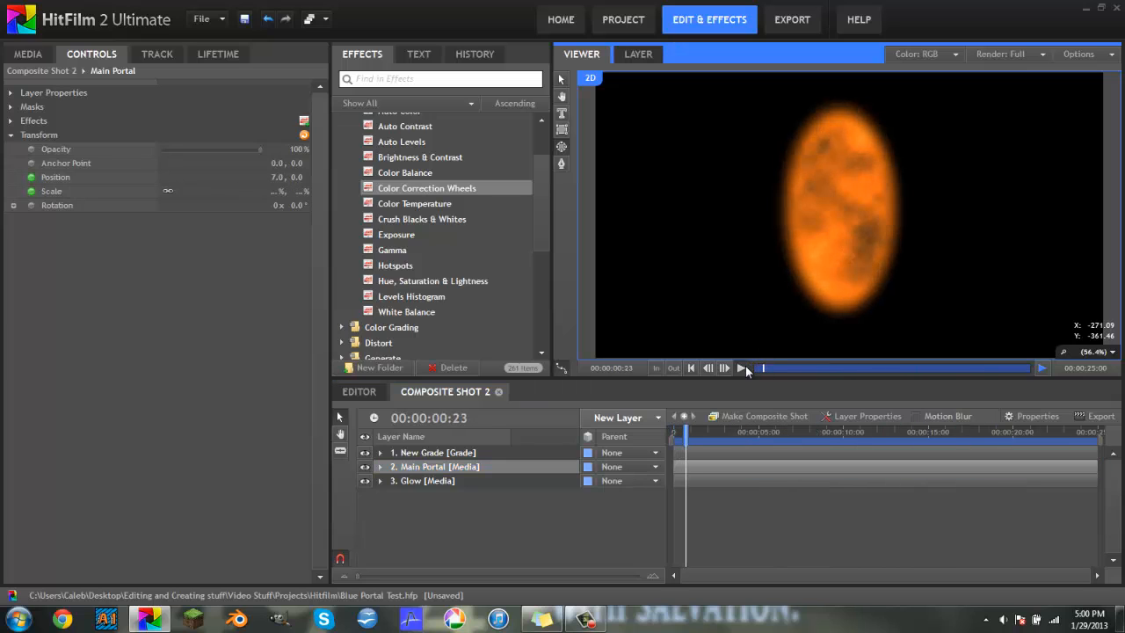
click(43, 68)
click(31, 54)
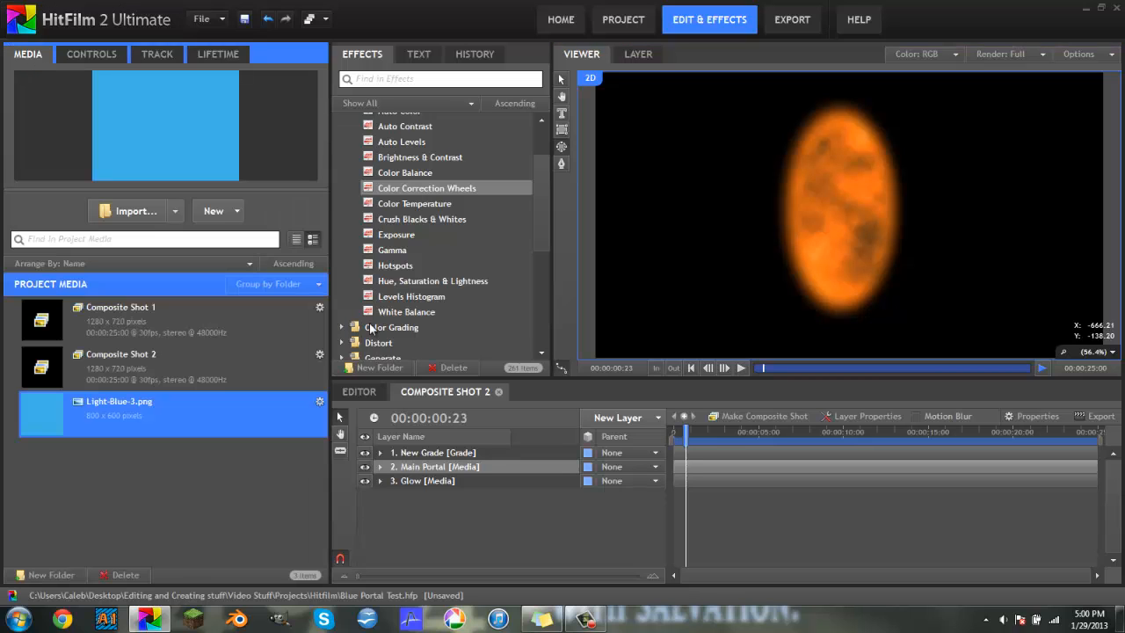